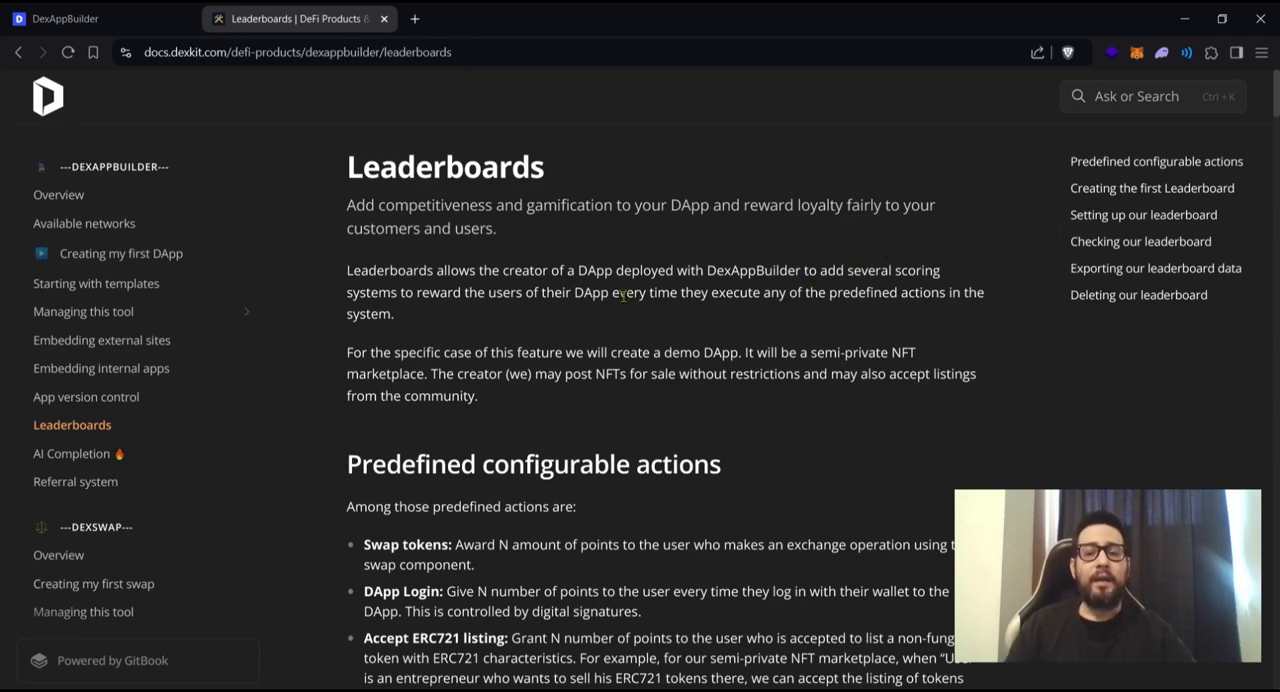
- Read the Leaderboards documentation's introduction and the predefined actions from Swap tokens through Accept ERC721 listing
{"action": "left_click_drag", "start_coordinate": [624, 295], "coordinate": [678, 294]}
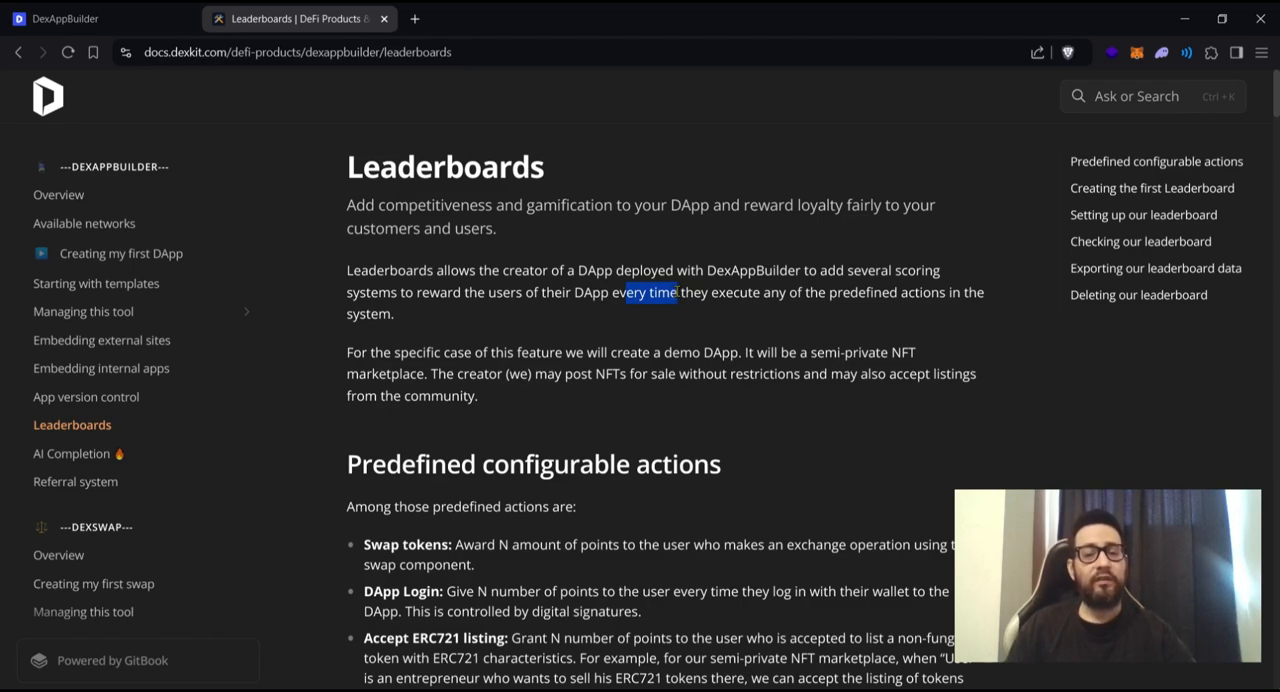
{"action": "left_click_drag", "start_coordinate": [346, 352], "coordinate": [714, 354]}
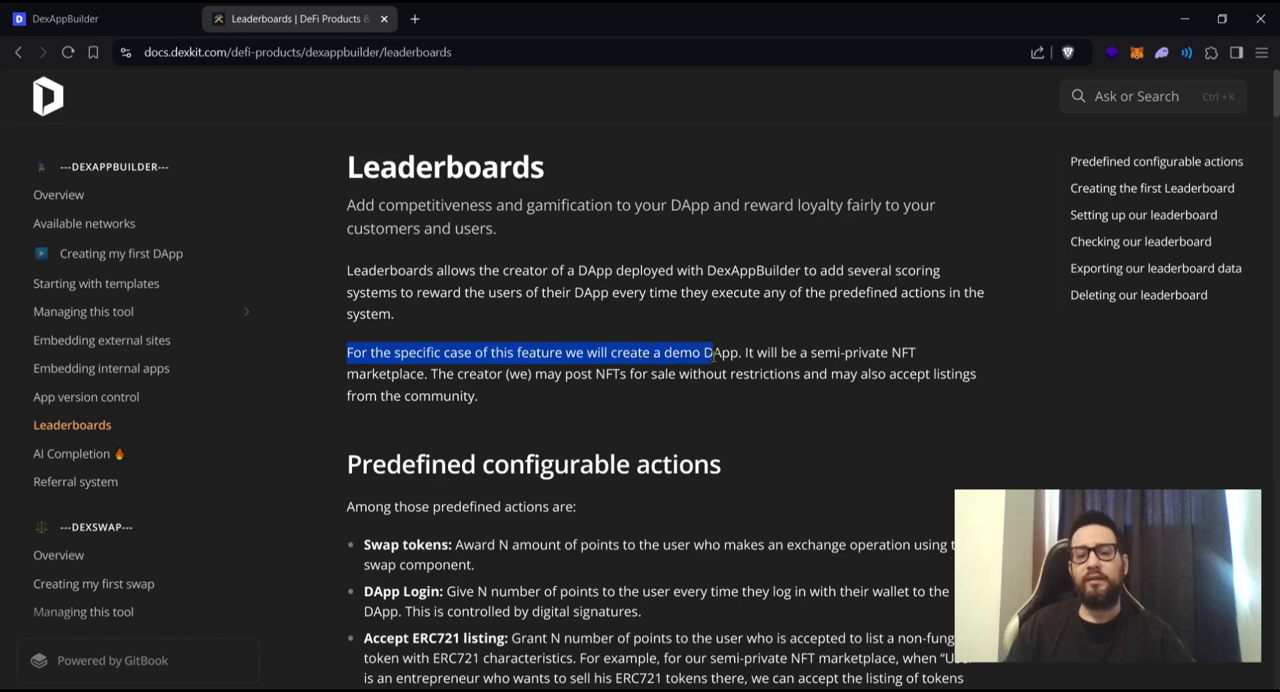
{"action": "left_click", "coordinate": [512, 297]}
{"action": "scroll", "coordinate": [512, 297], "scroll_direction": "down", "scroll_amount": 2}
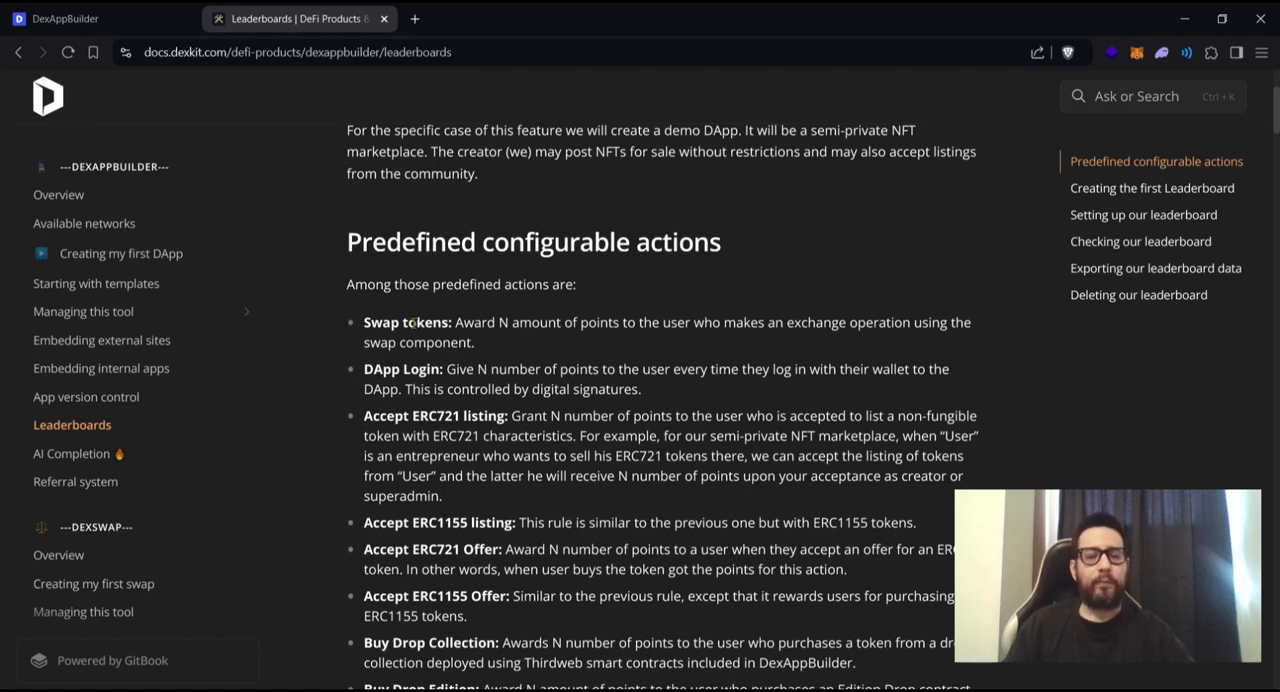
{"action": "left_click_drag", "start_coordinate": [357, 325], "coordinate": [399, 323]}
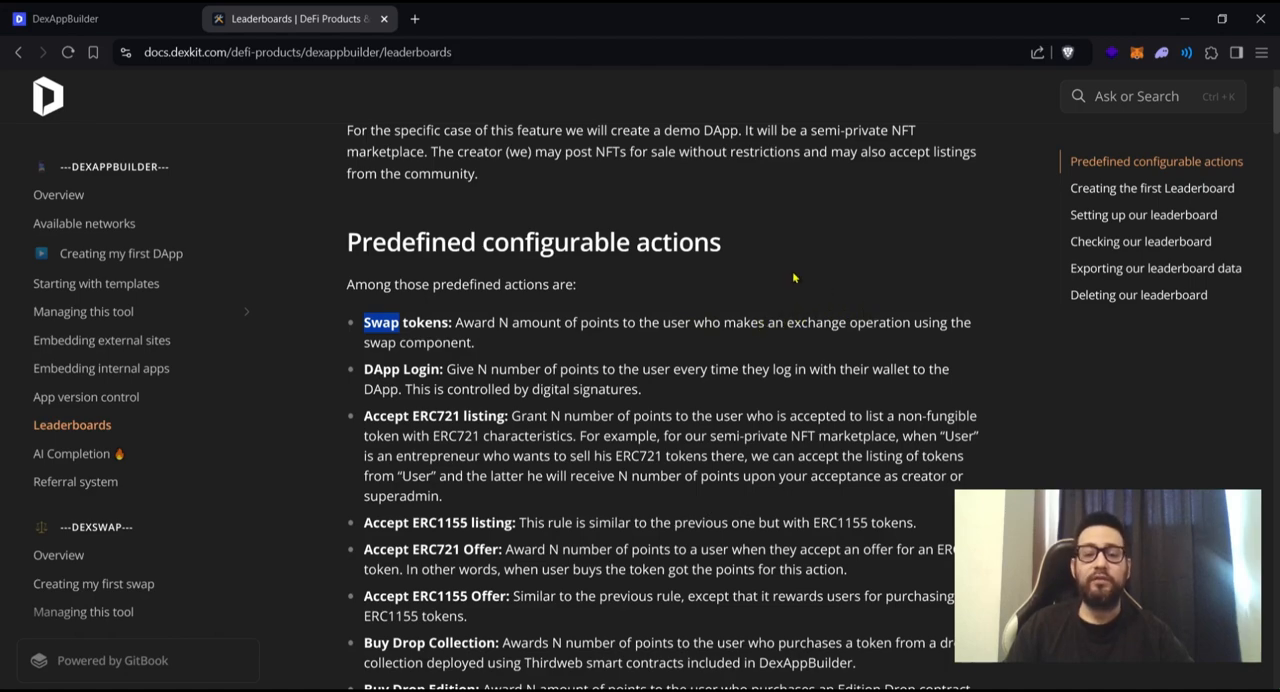
{"action": "left_click", "coordinate": [621, 343]}
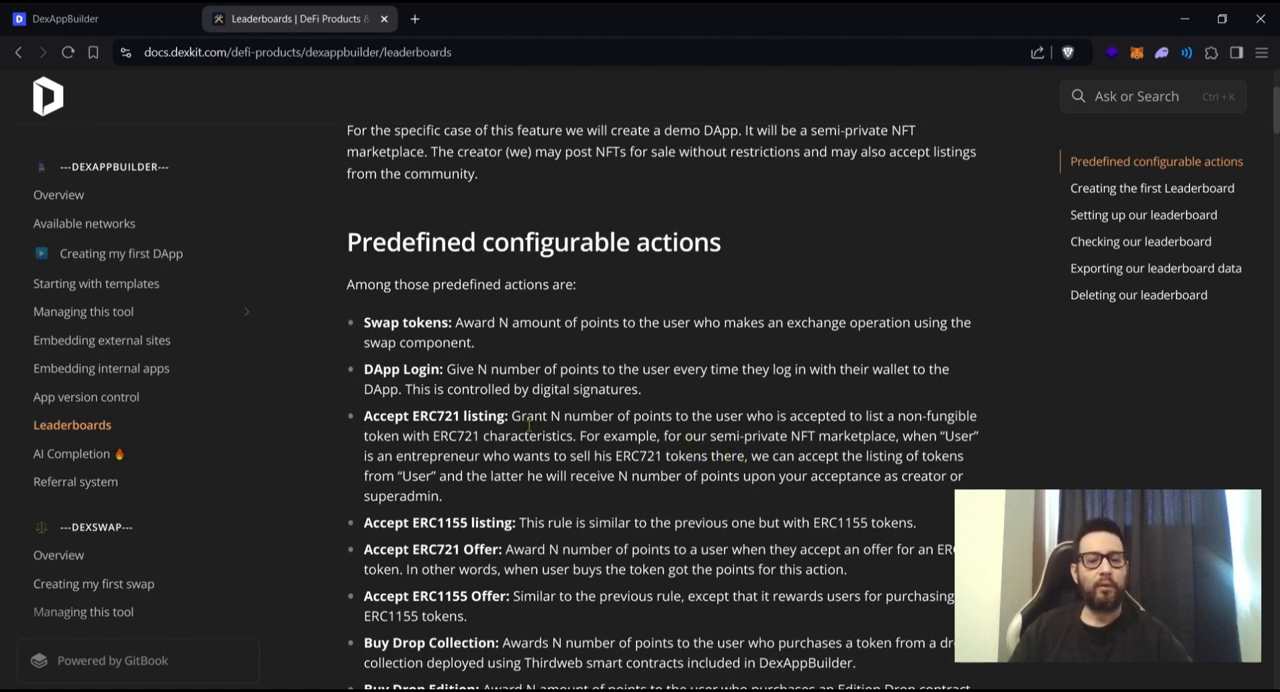
{"action": "left_click_drag", "start_coordinate": [370, 418], "coordinate": [478, 415]}
{"action": "left_click_drag", "start_coordinate": [486, 416], "coordinate": [577, 440]}
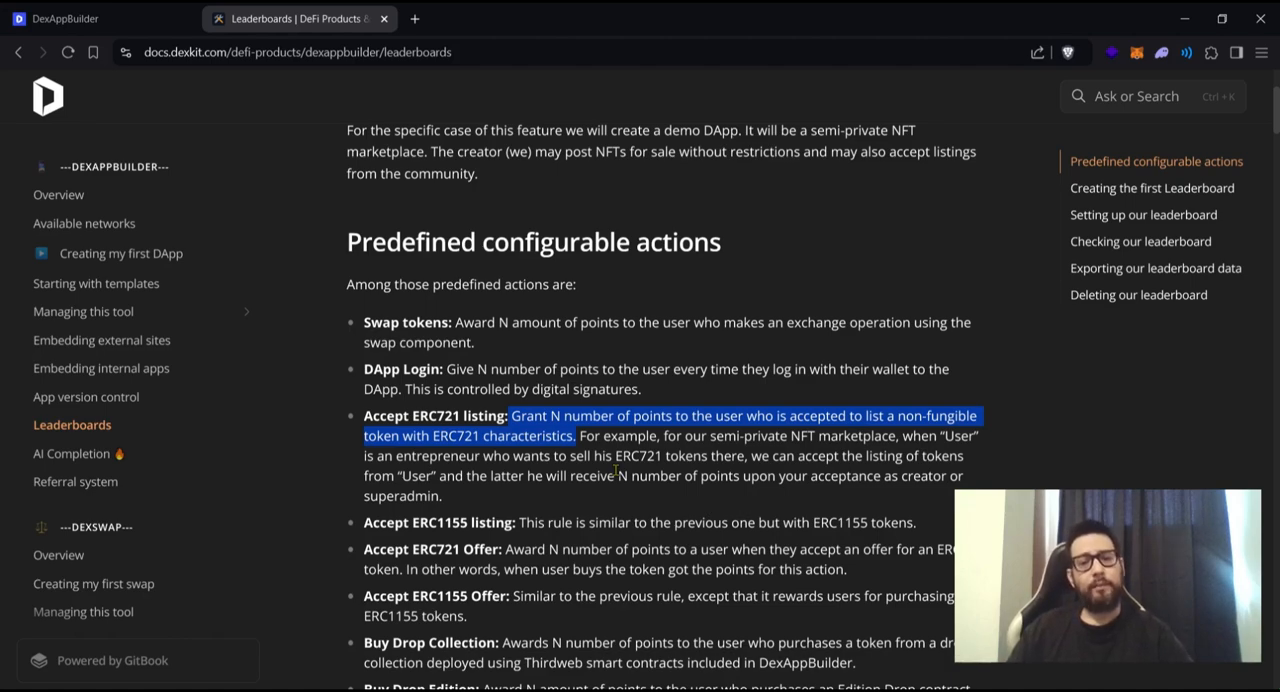
- Review how the Accept ERC1155 listing, Accept ERC721 Offer and Accept ERC1155 Offer rules award points
{"action": "scroll", "coordinate": [617, 470], "scroll_direction": "down", "scroll_amount": 1}
{"action": "left_click_drag", "start_coordinate": [365, 411], "coordinate": [484, 411]}
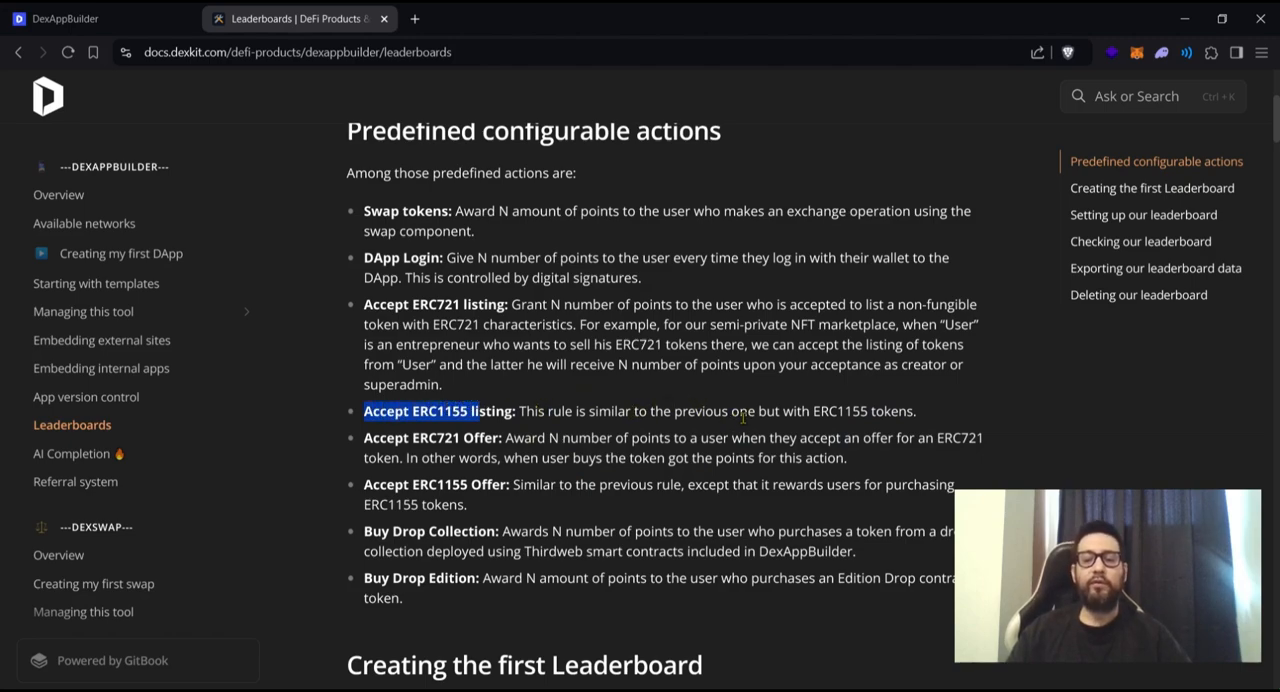
{"action": "left_click_drag", "start_coordinate": [813, 411], "coordinate": [868, 411]}
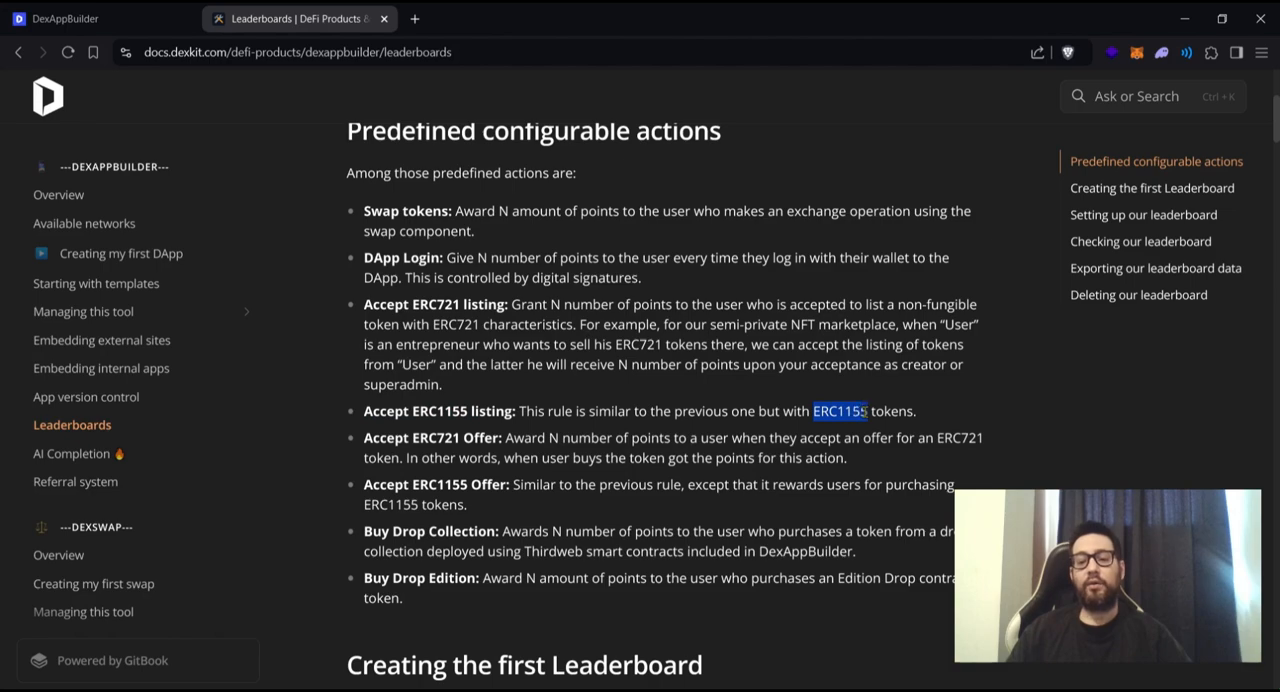
{"action": "left_click_drag", "start_coordinate": [364, 438], "coordinate": [729, 441]}
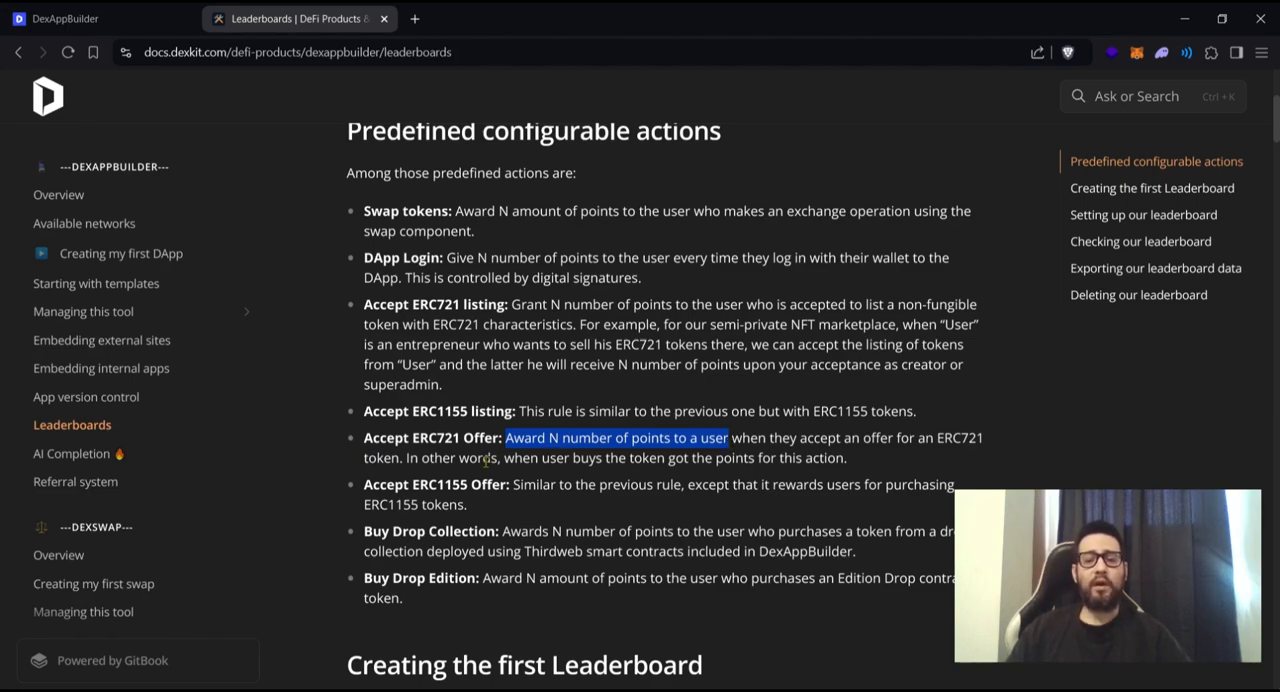
{"action": "left_click", "coordinate": [564, 483]}
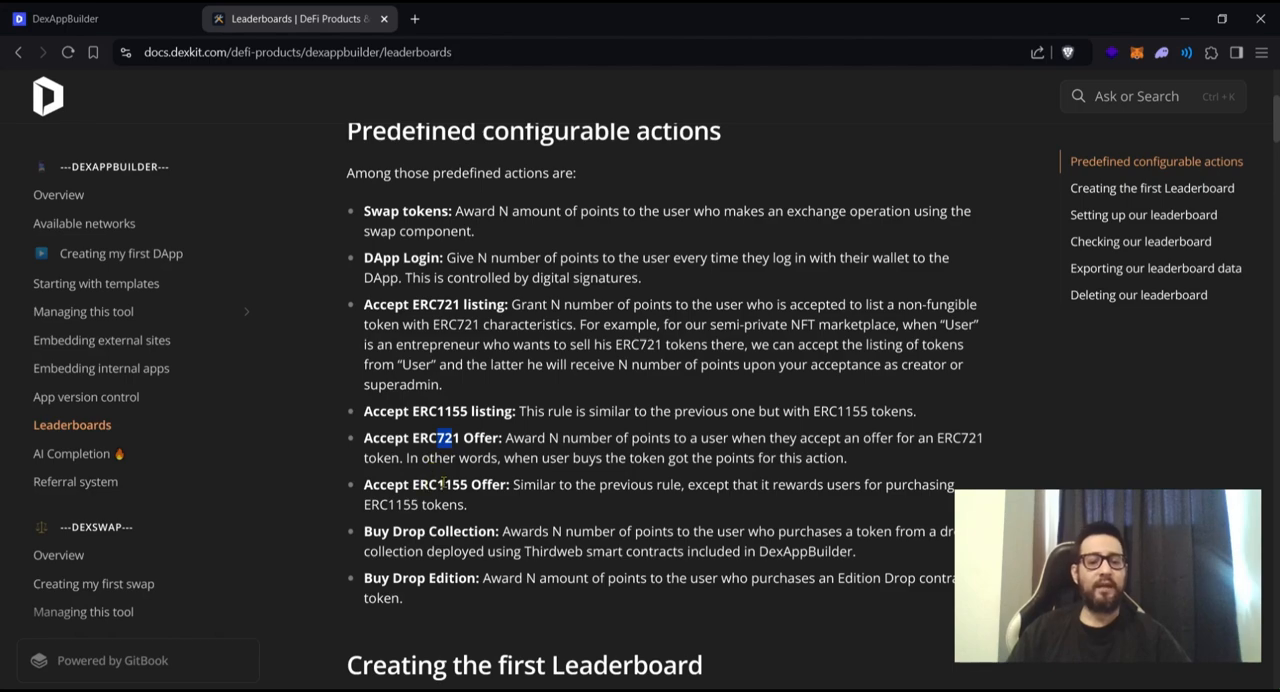
{"action": "left_click_drag", "start_coordinate": [466, 486], "coordinate": [440, 486]}
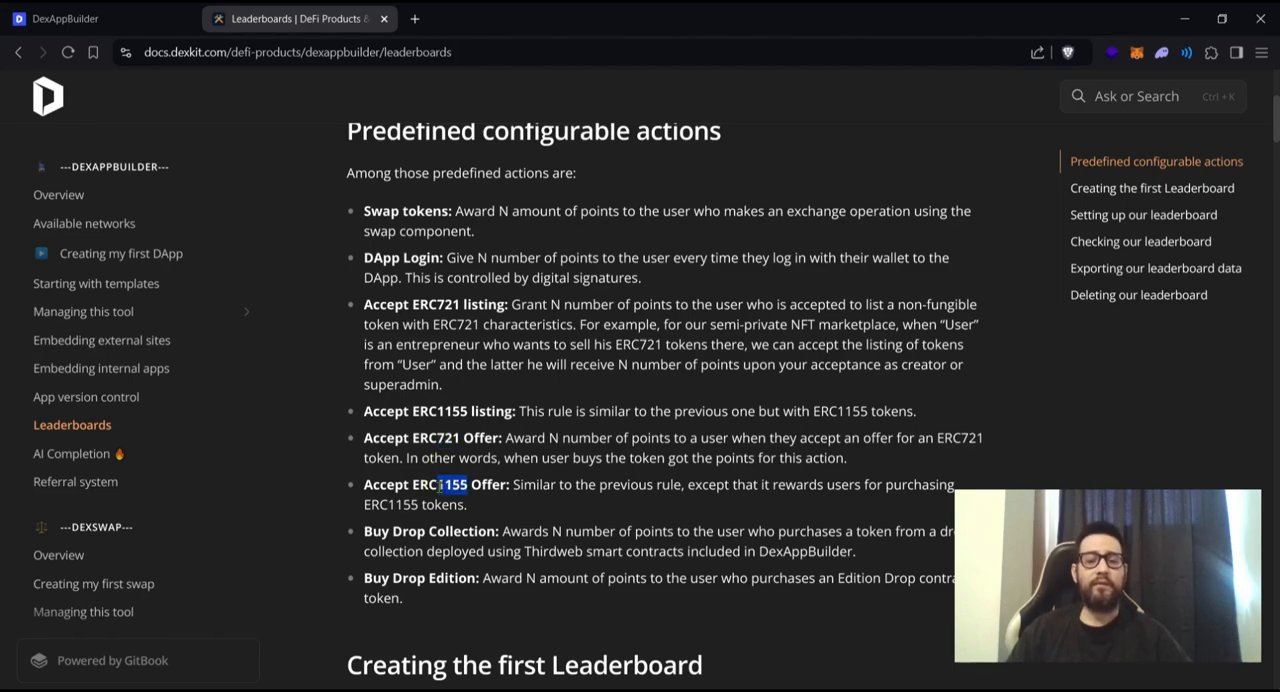
{"action": "left_click", "coordinate": [364, 544]}
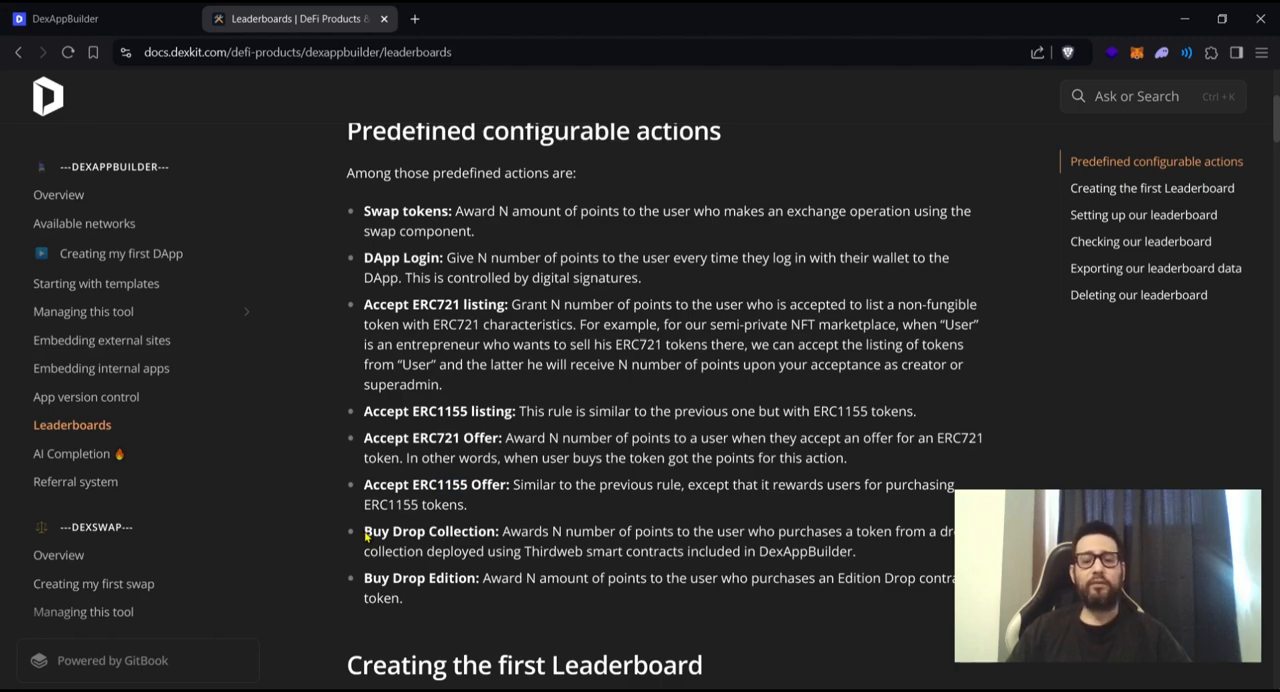
- Examine the Buy Drop Collection rule and the documentation section on creating the first leaderboard
{"action": "left_click_drag", "start_coordinate": [364, 537], "coordinate": [428, 533]}
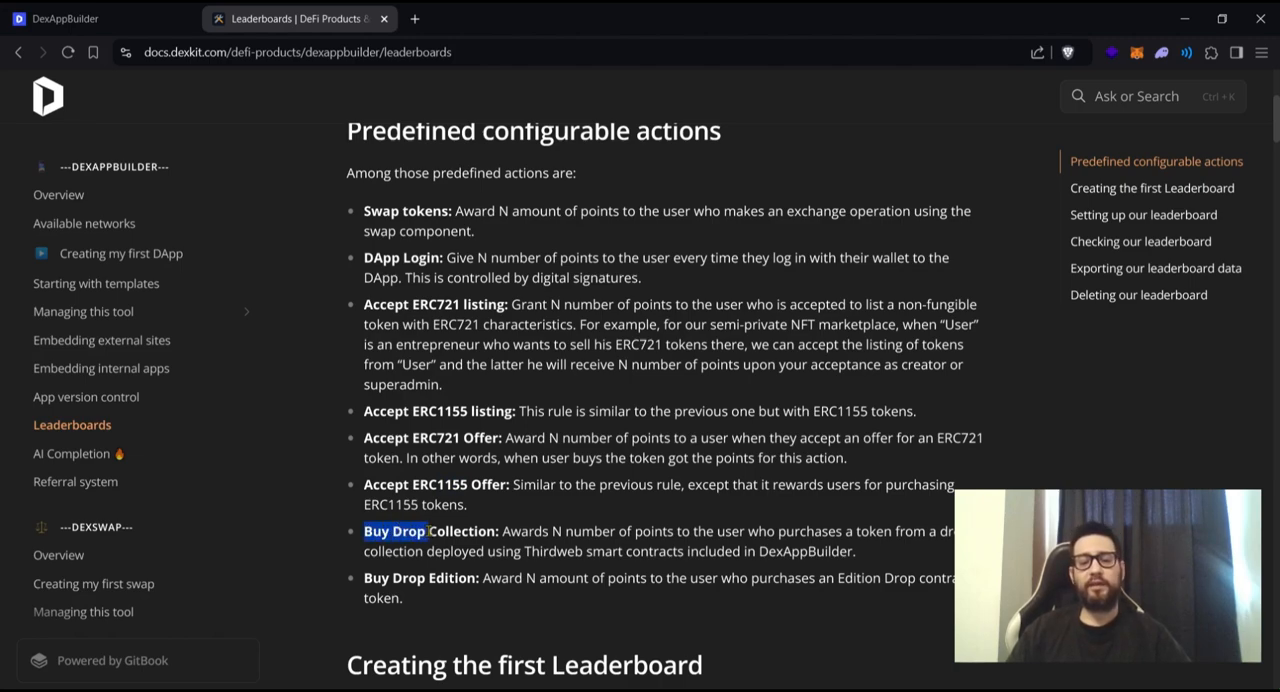
{"action": "left_click", "coordinate": [510, 533]}
{"action": "left_click_drag", "start_coordinate": [552, 533], "coordinate": [747, 535]}
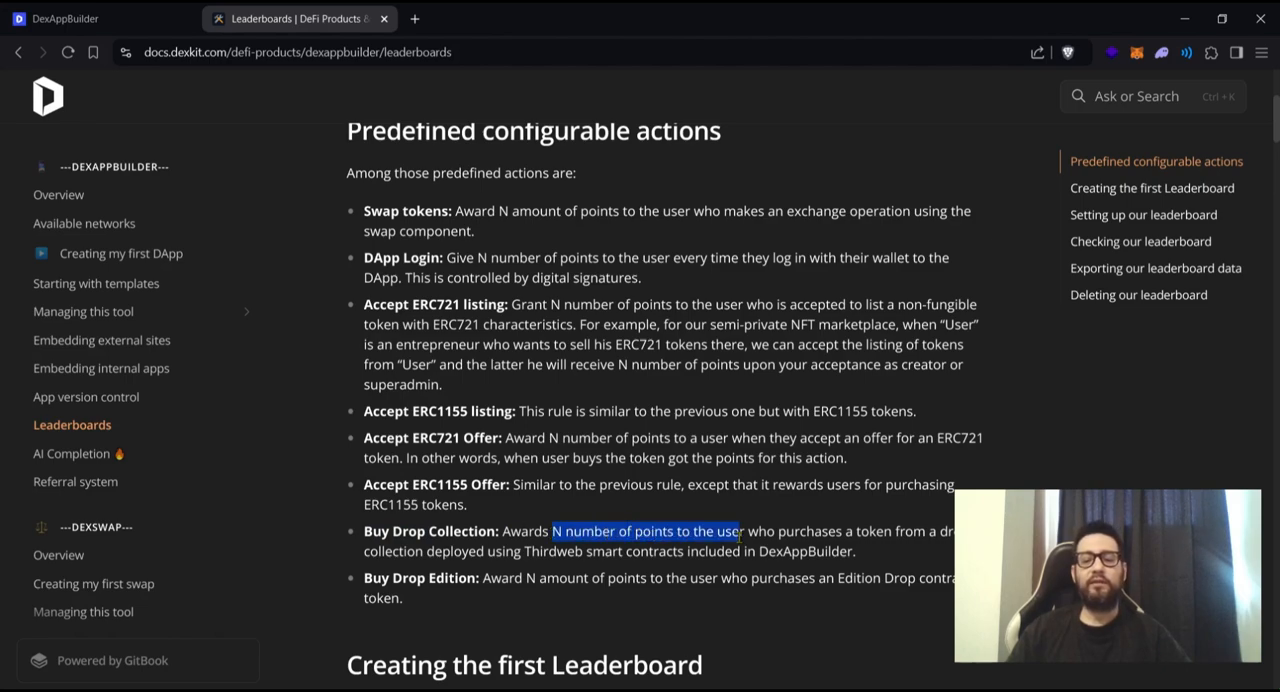
{"action": "left_click", "coordinate": [386, 556]}
{"action": "left_click_drag", "start_coordinate": [488, 551], "coordinate": [662, 551]}
{"action": "left_click", "coordinate": [689, 549]}
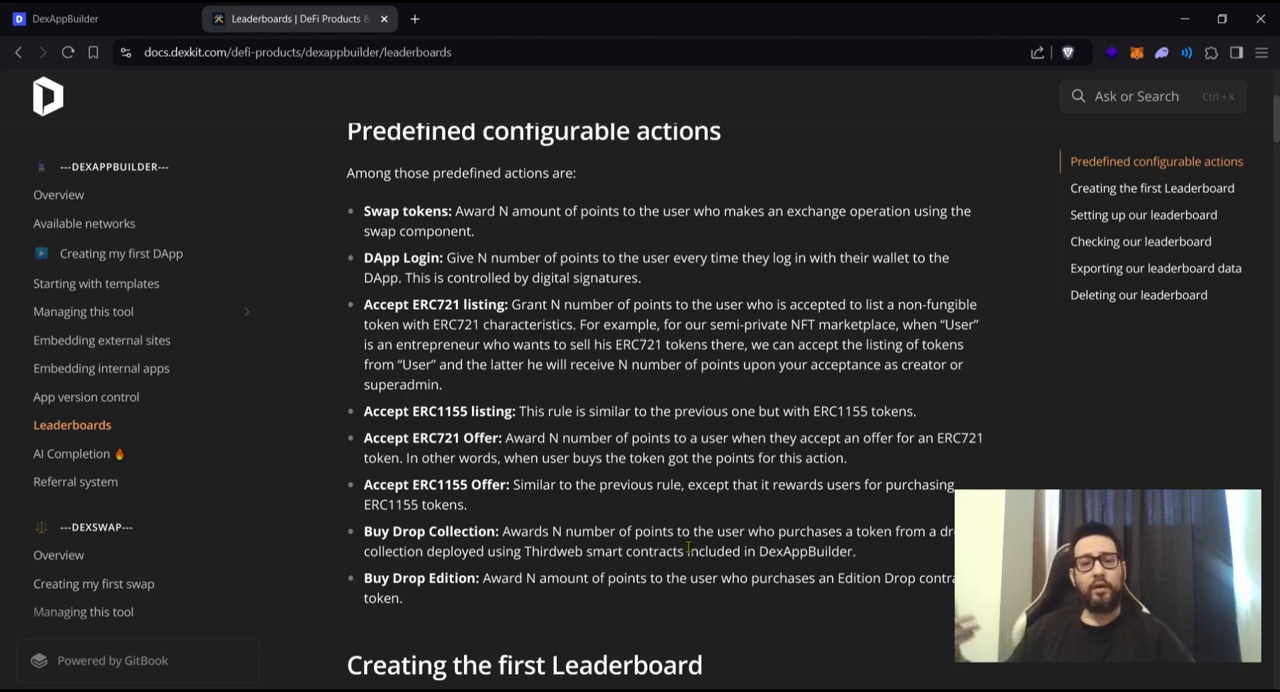
{"action": "double_click", "coordinate": [373, 534]}
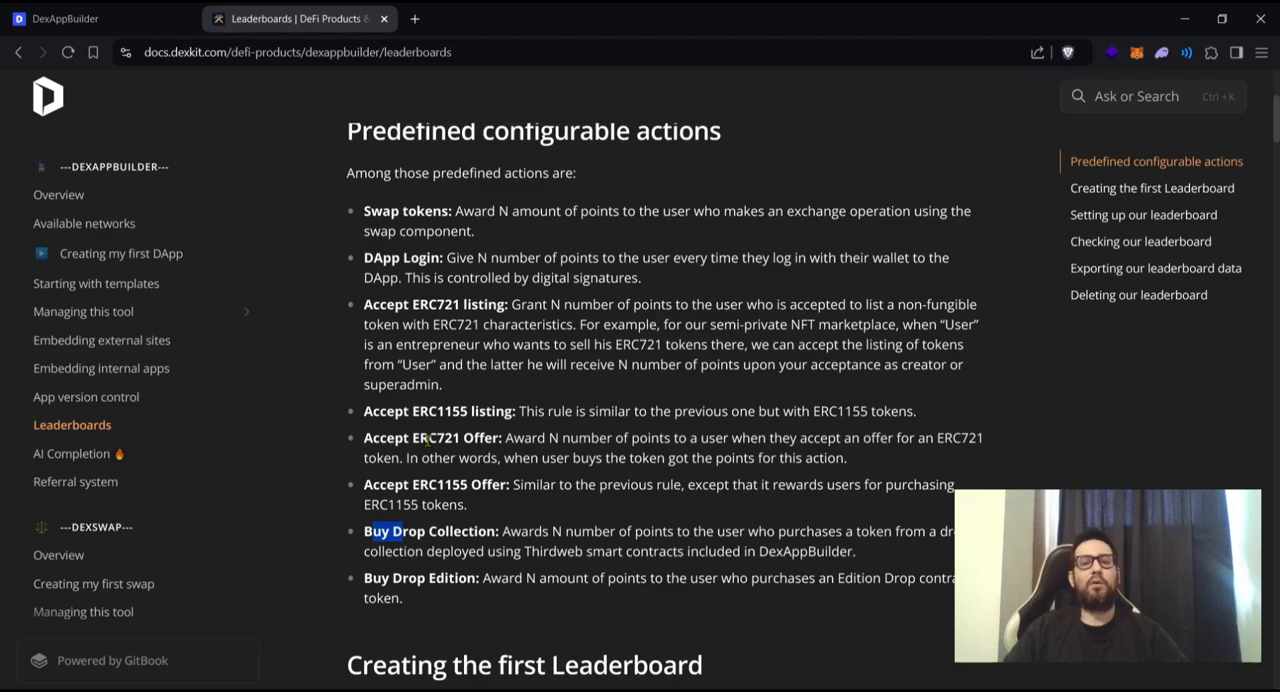
{"action": "scroll", "coordinate": [594, 416], "scroll_direction": "down", "scroll_amount": 3}
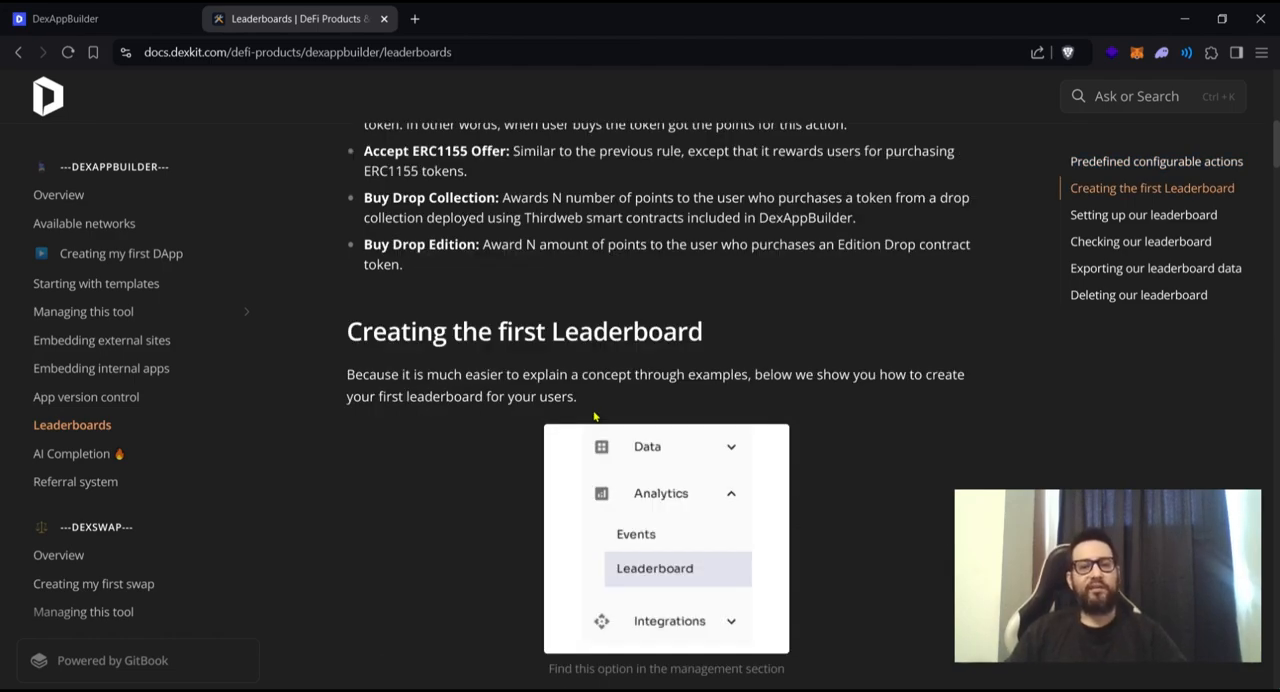
{"action": "scroll", "coordinate": [594, 416], "scroll_direction": "down", "scroll_amount": 1}
- Switch to the DexAppBuilder site at dexappbuilder.dexkit.com and connect the MetaMask wallet
{"action": "left_click", "coordinate": [150, 19]}
{"action": "left_click", "coordinate": [237, 47]}
{"action": "key", "text": "Return"}
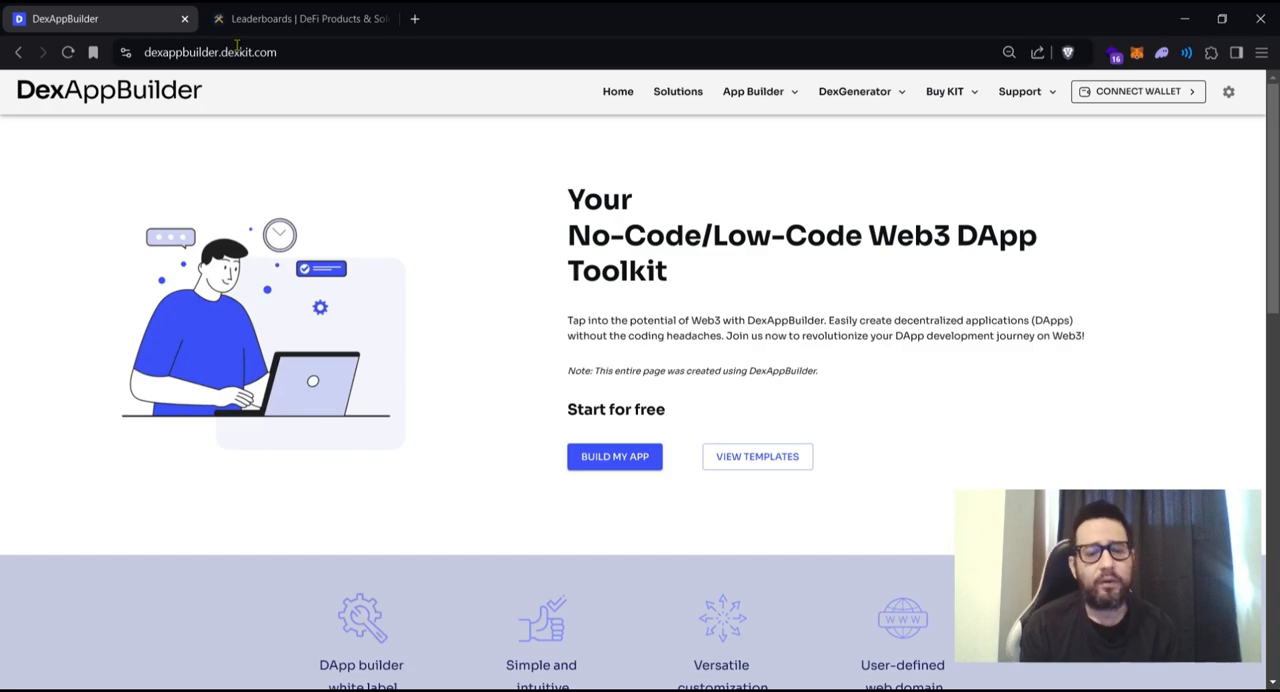
{"action": "left_click", "coordinate": [1105, 97]}
{"action": "left_click", "coordinate": [600, 356]}
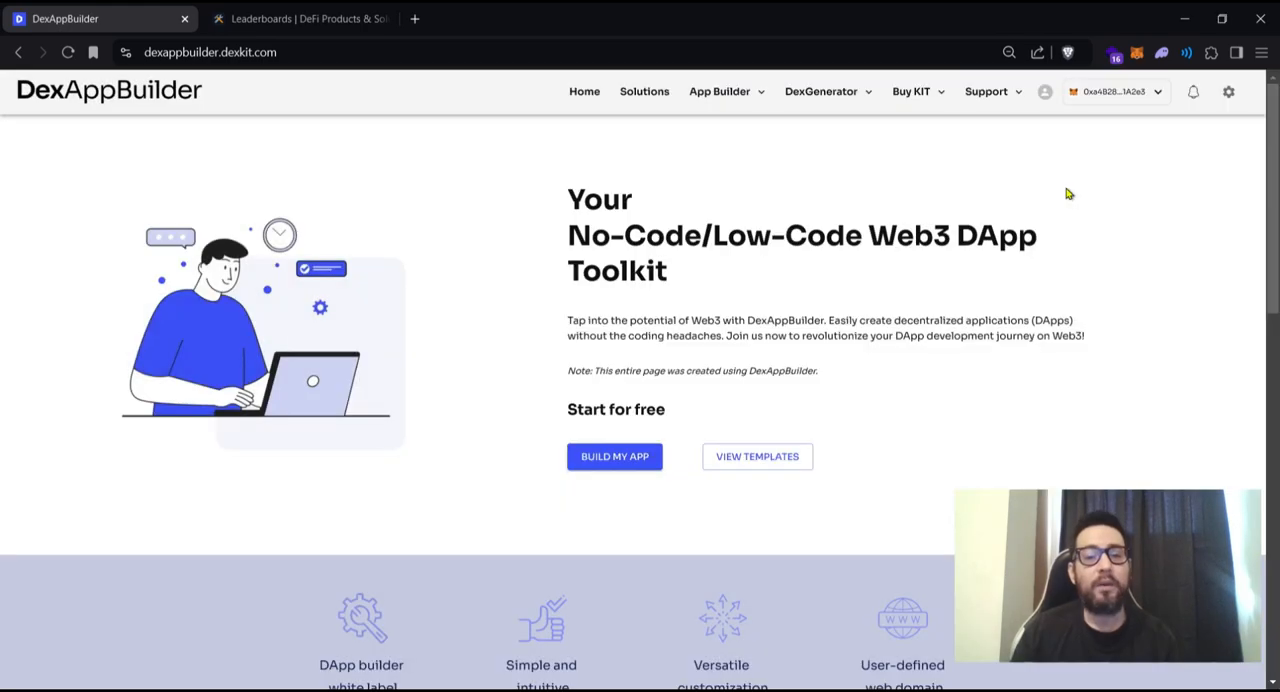
- Check the connected wallet's address and token balance in the account details
{"action": "left_click", "coordinate": [1158, 92]}
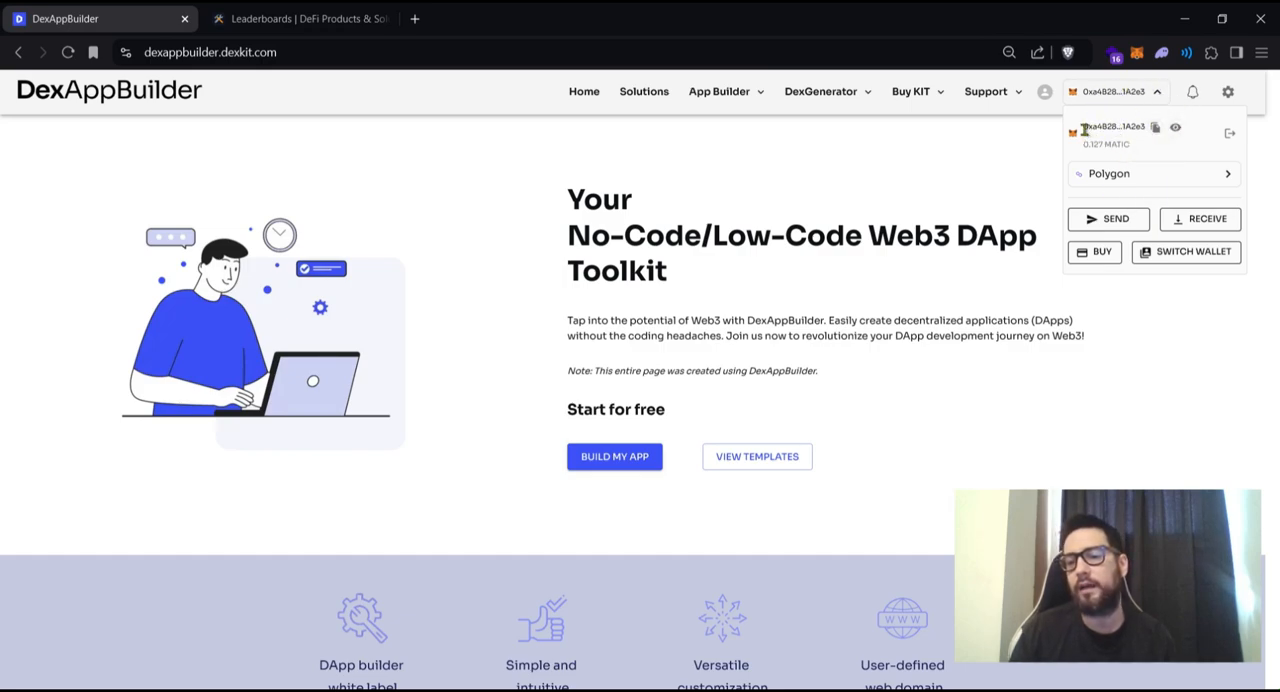
{"action": "left_click_drag", "start_coordinate": [1081, 127], "coordinate": [1148, 128]}
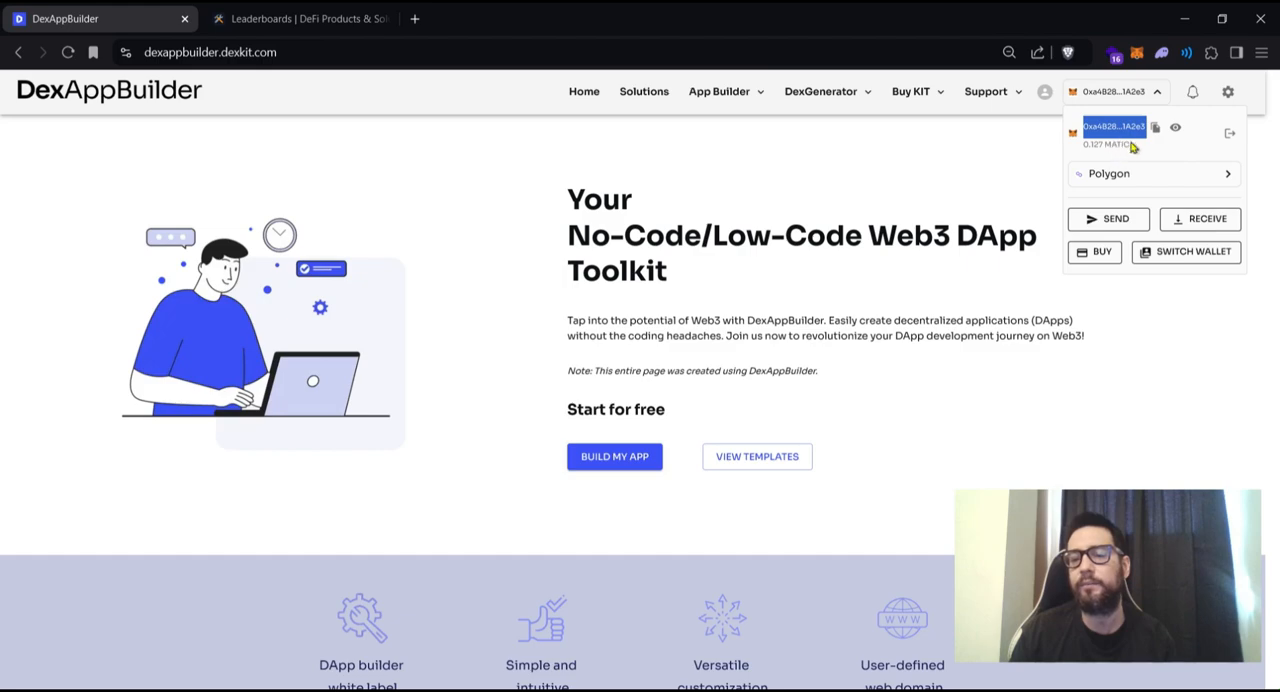
{"action": "double_click", "coordinate": [1116, 145]}
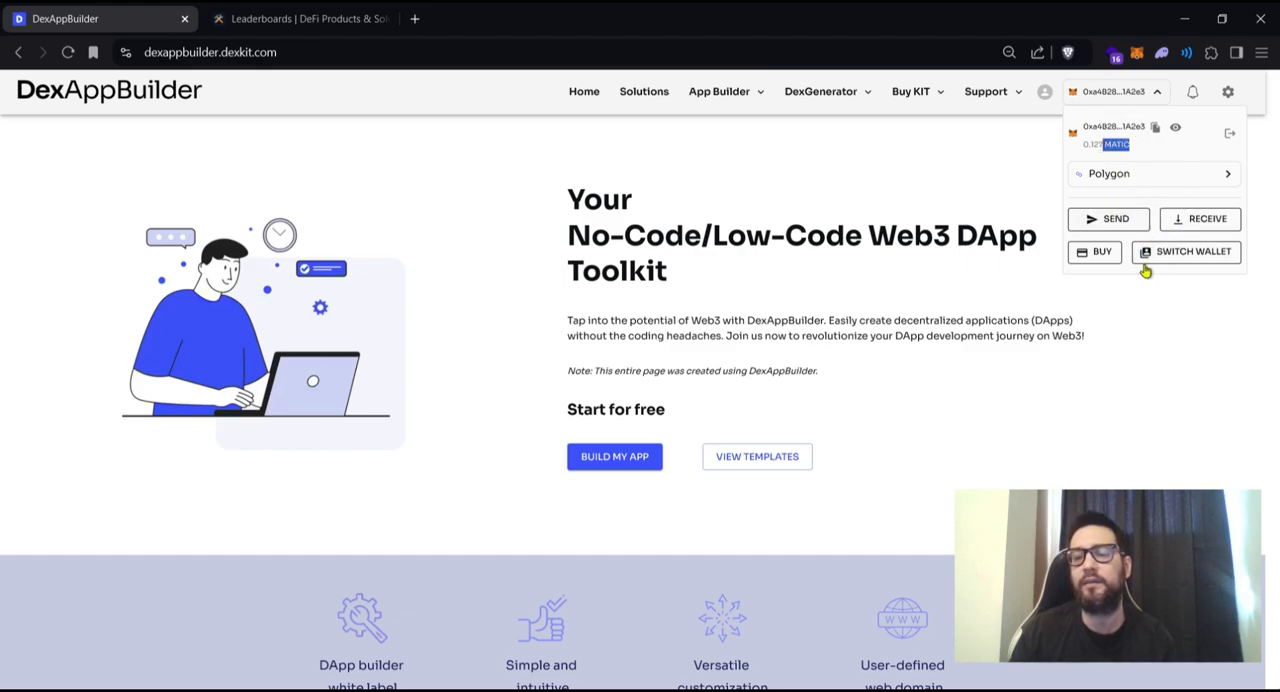
{"action": "left_click", "coordinate": [1192, 344]}
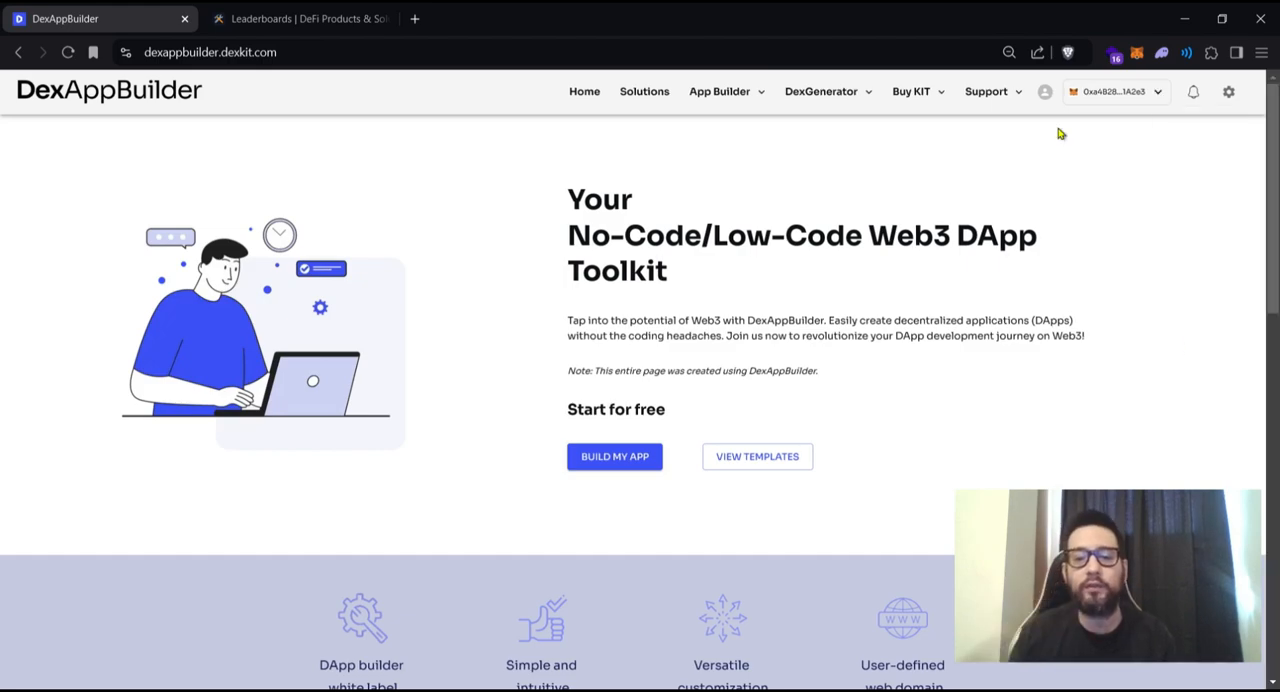
- Open the nft-palace app for editing from the list of managed apps
{"action": "left_click", "coordinate": [720, 91]}
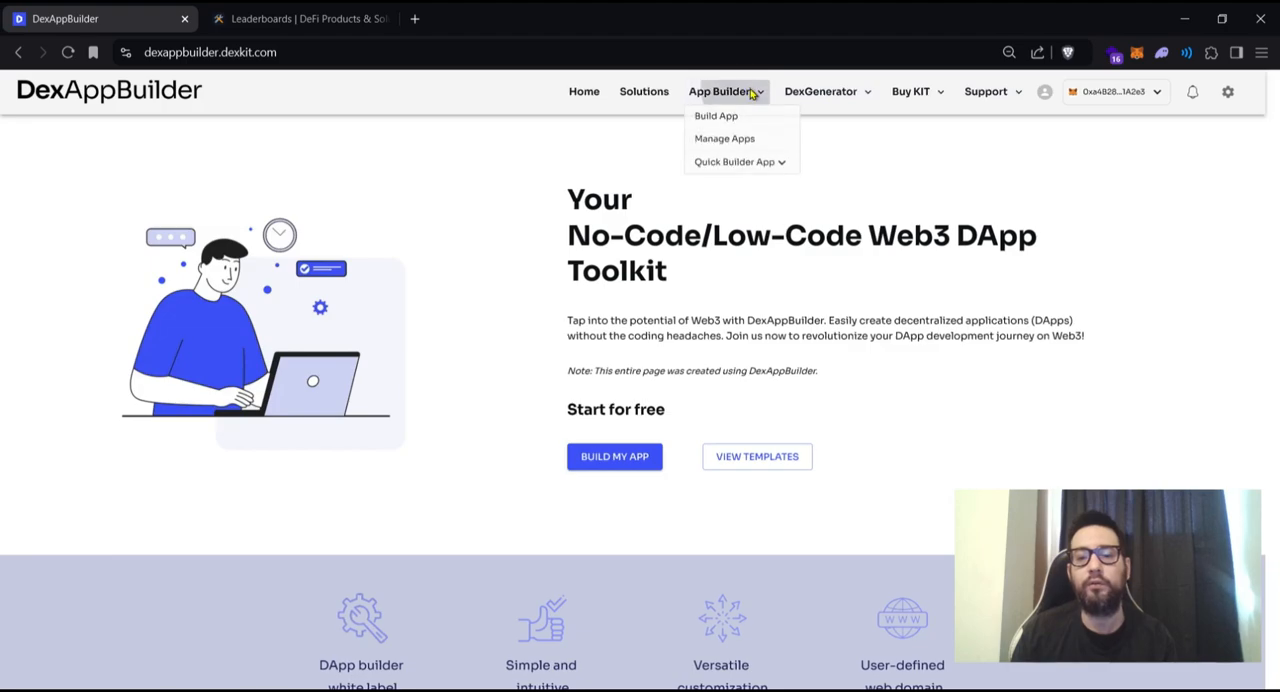
{"action": "left_click", "coordinate": [743, 145]}
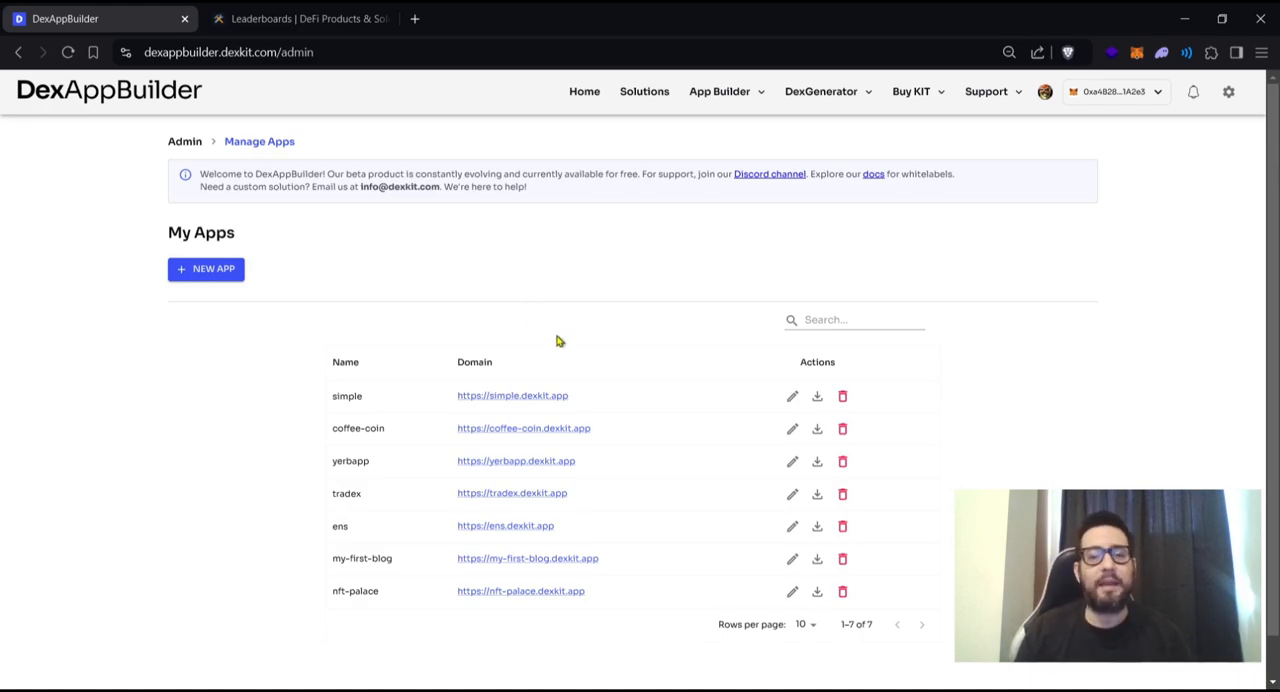
{"action": "left_click", "coordinate": [793, 593]}
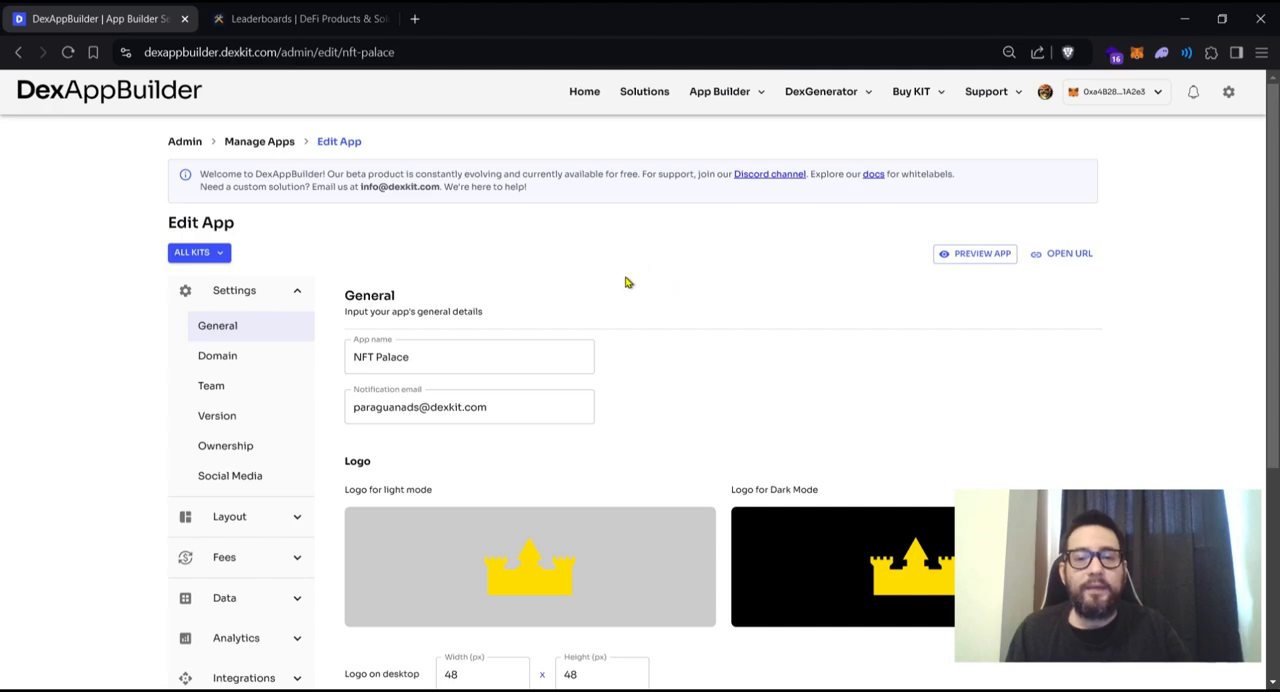
- Open the Leaderboard page in the app's analytics settings
{"action": "scroll", "coordinate": [618, 283], "scroll_direction": "down", "scroll_amount": 2}
{"action": "scroll", "coordinate": [618, 283], "scroll_direction": "down", "scroll_amount": 1}
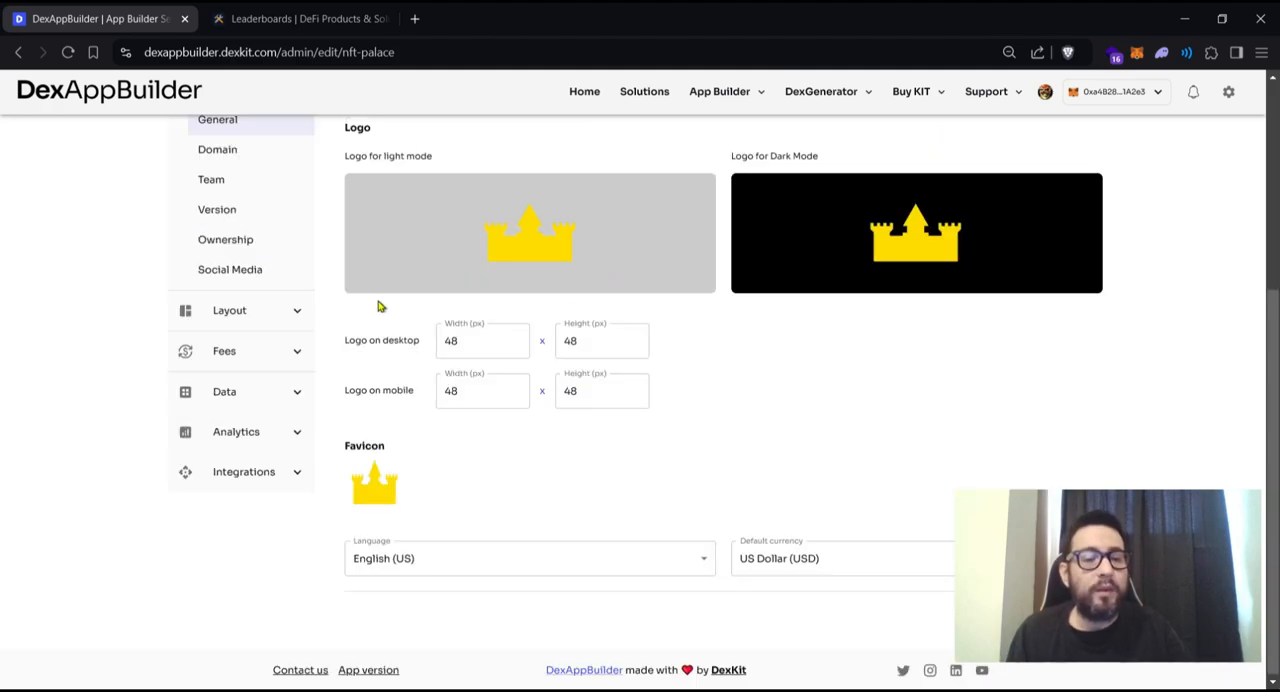
{"action": "left_click", "coordinate": [277, 434]}
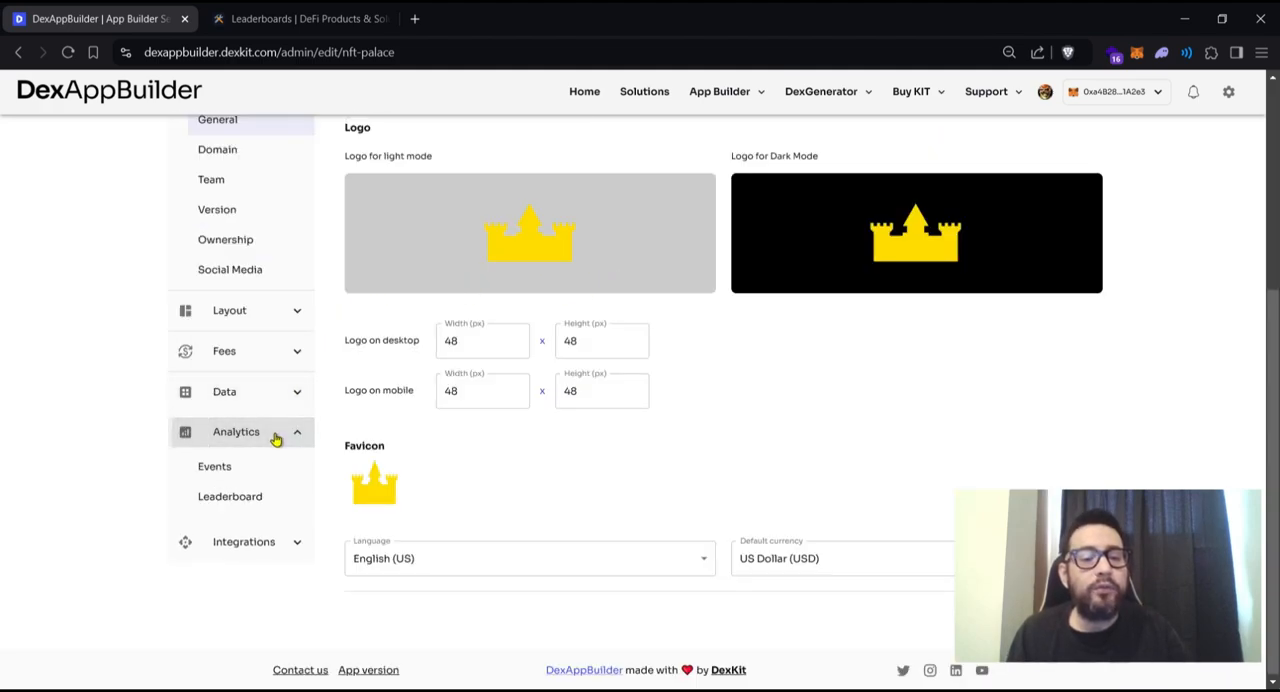
{"action": "left_click", "coordinate": [236, 500]}
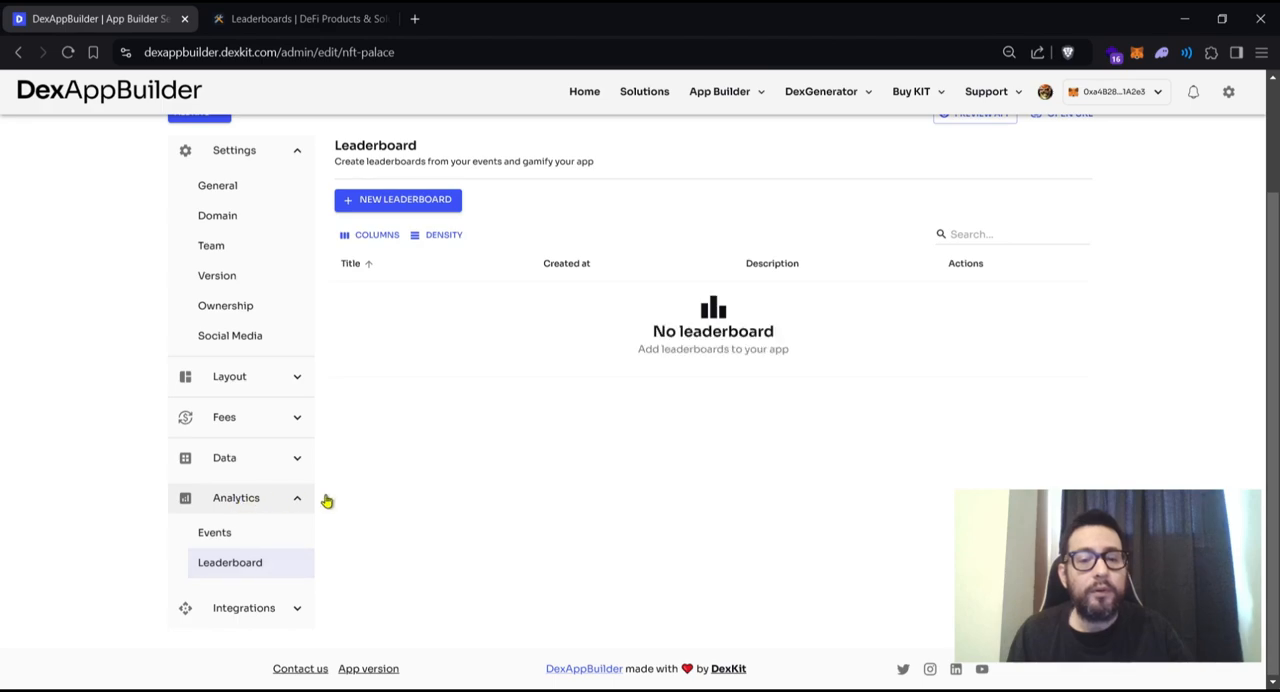
{"action": "scroll", "coordinate": [814, 452], "scroll_direction": "up", "scroll_amount": 1}
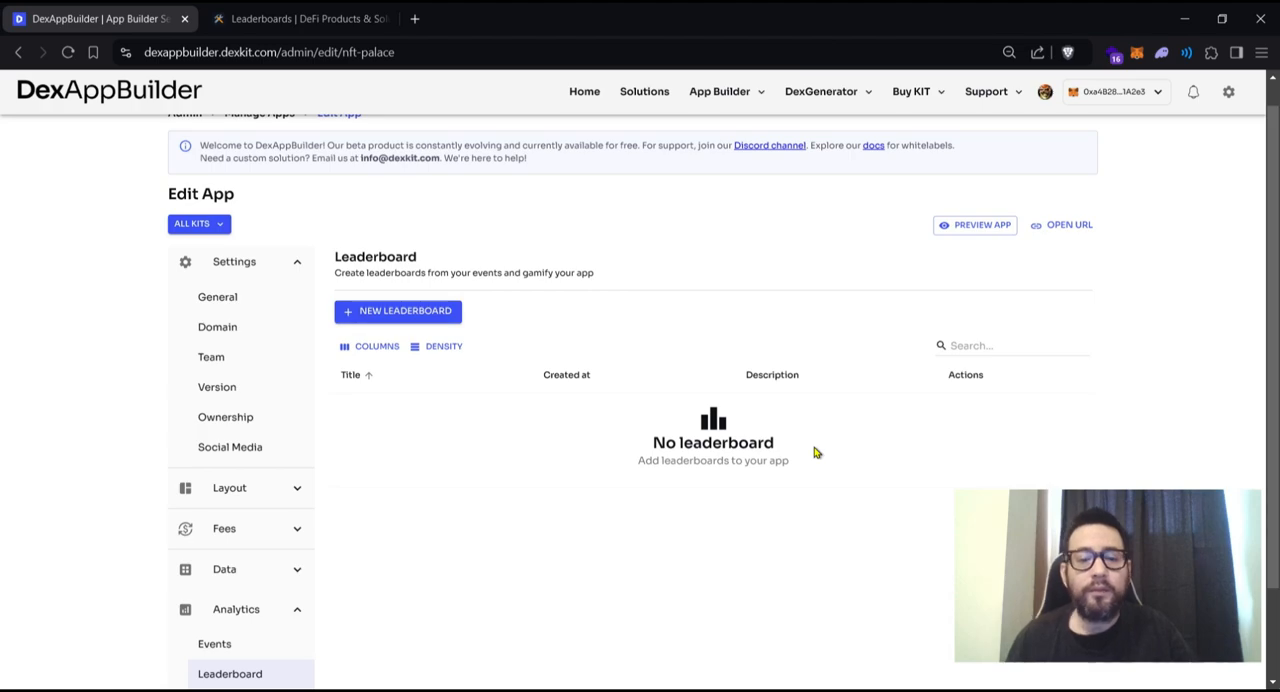
- Create the leaderboard "Halloween 2024" with the description "This leaderboard will reward the most loyal users in the last week of October"
{"action": "left_click", "coordinate": [407, 317]}
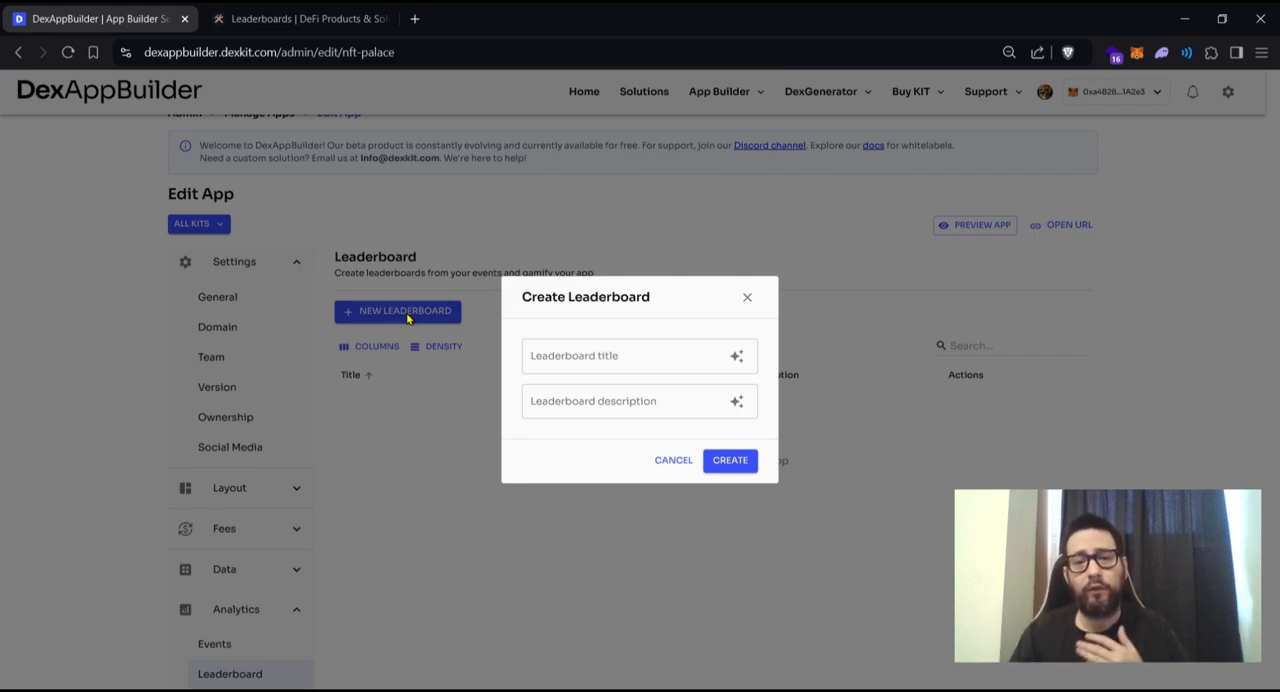
{"action": "left_click", "coordinate": [562, 358]}
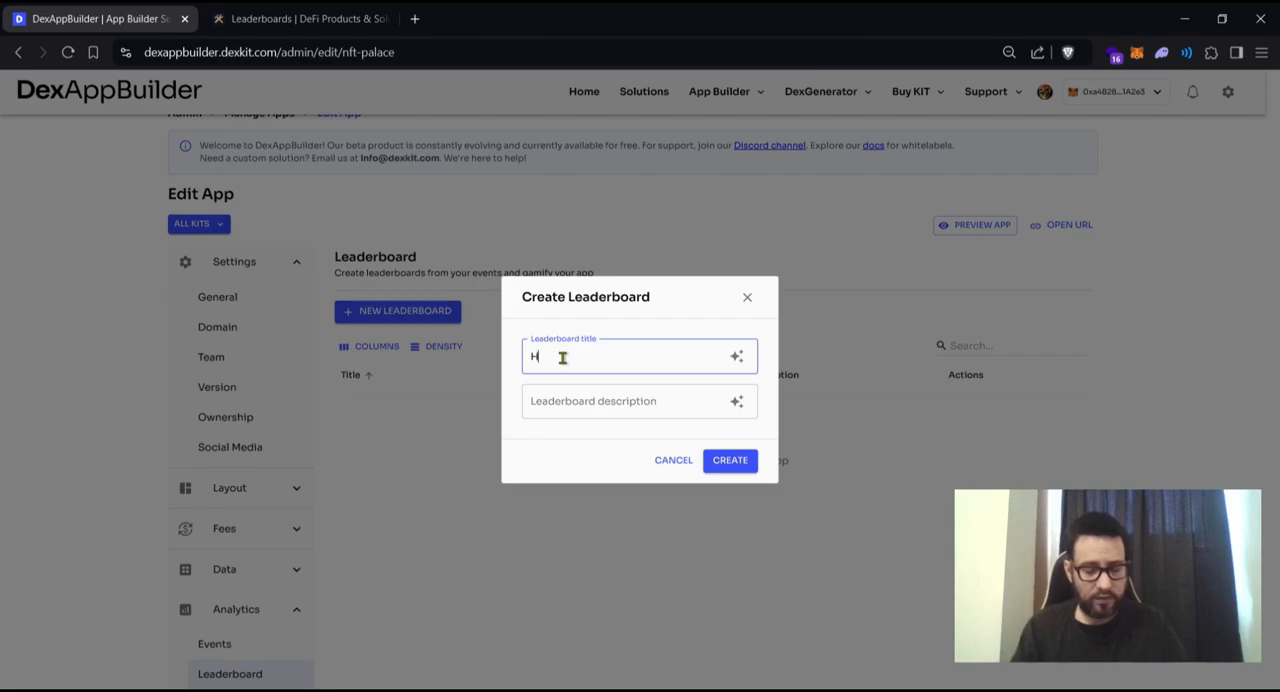
{"action": "type", "text": "alloween 2024"}
{"action": "left_click", "coordinate": [594, 400]}
{"action": "type", "text": "This leaderboard will re"}
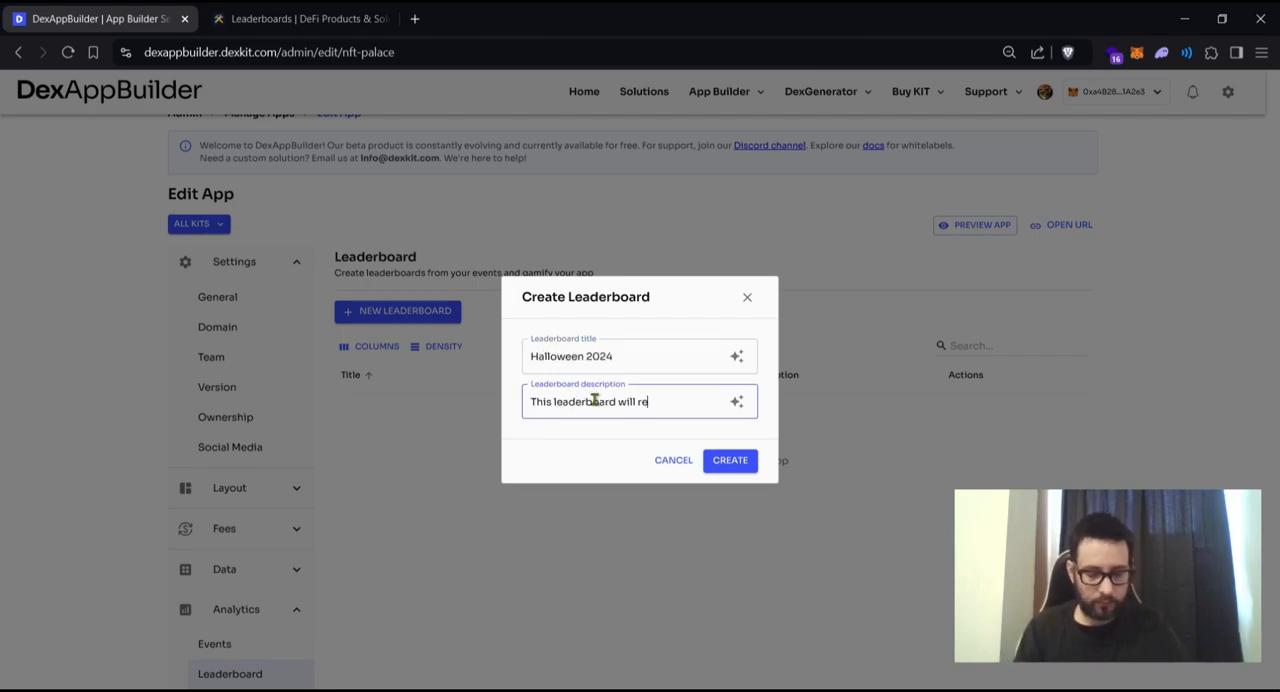
{"action": "type", "text": "ward the most loyal users in the last week of October"}
{"action": "left_click", "coordinate": [629, 360]}
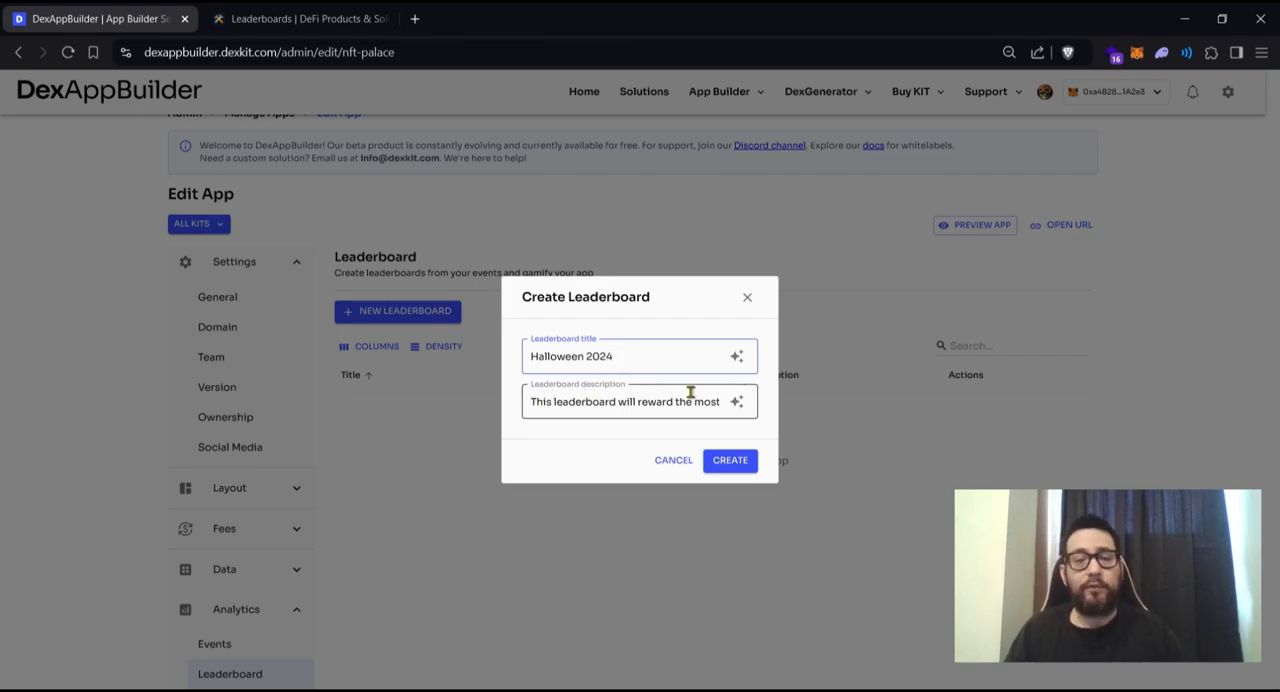
{"action": "left_click", "coordinate": [731, 460]}
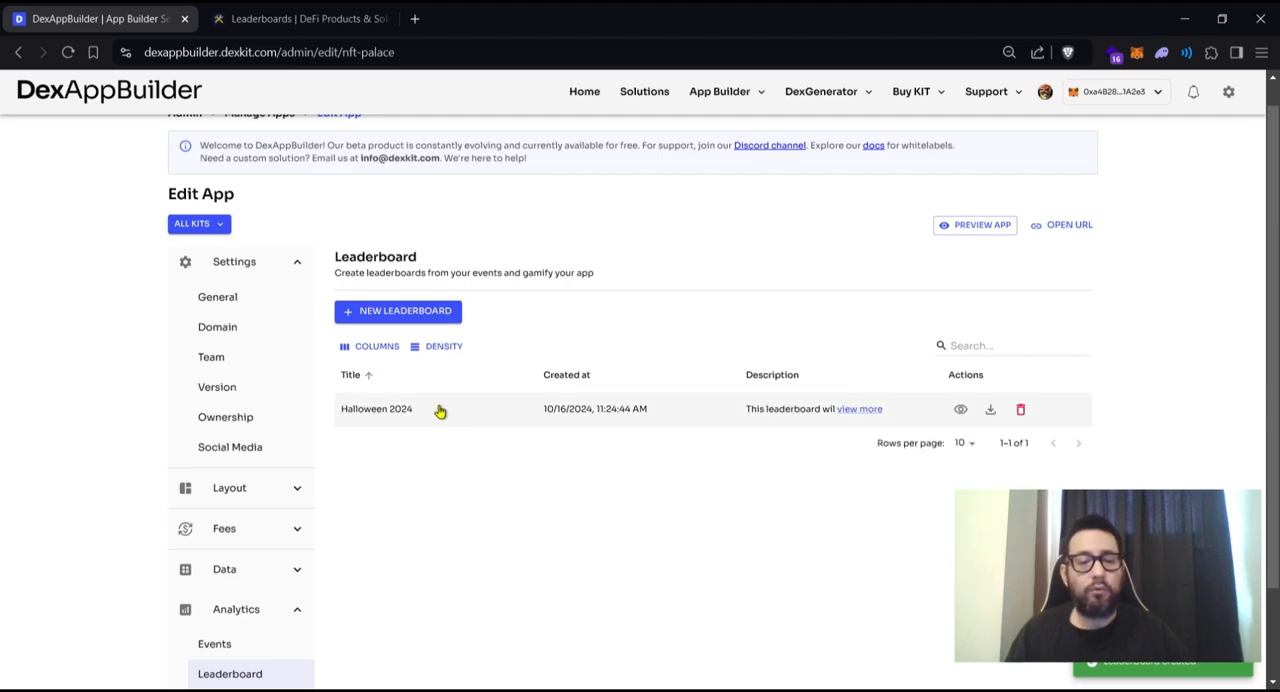
- Read the full description of the Halloween 2024 leaderboard in the list and view its leaderboard preview
{"action": "left_click", "coordinate": [858, 410]}
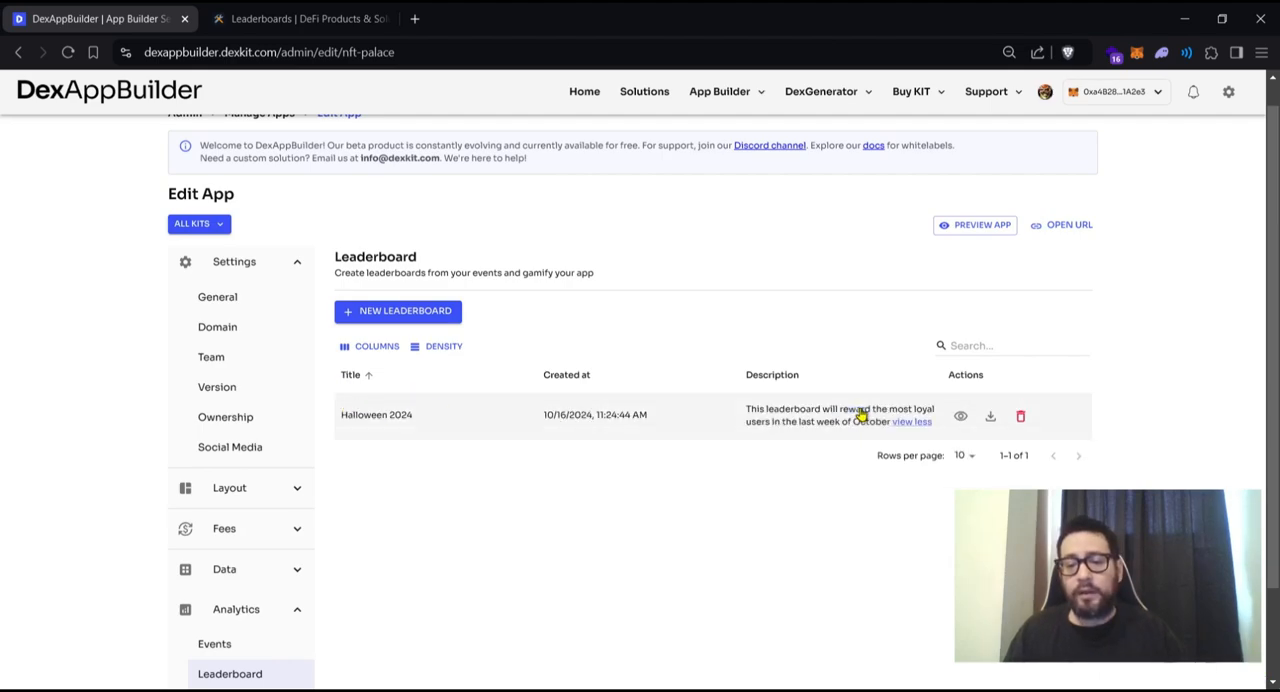
{"action": "left_click", "coordinate": [908, 422]}
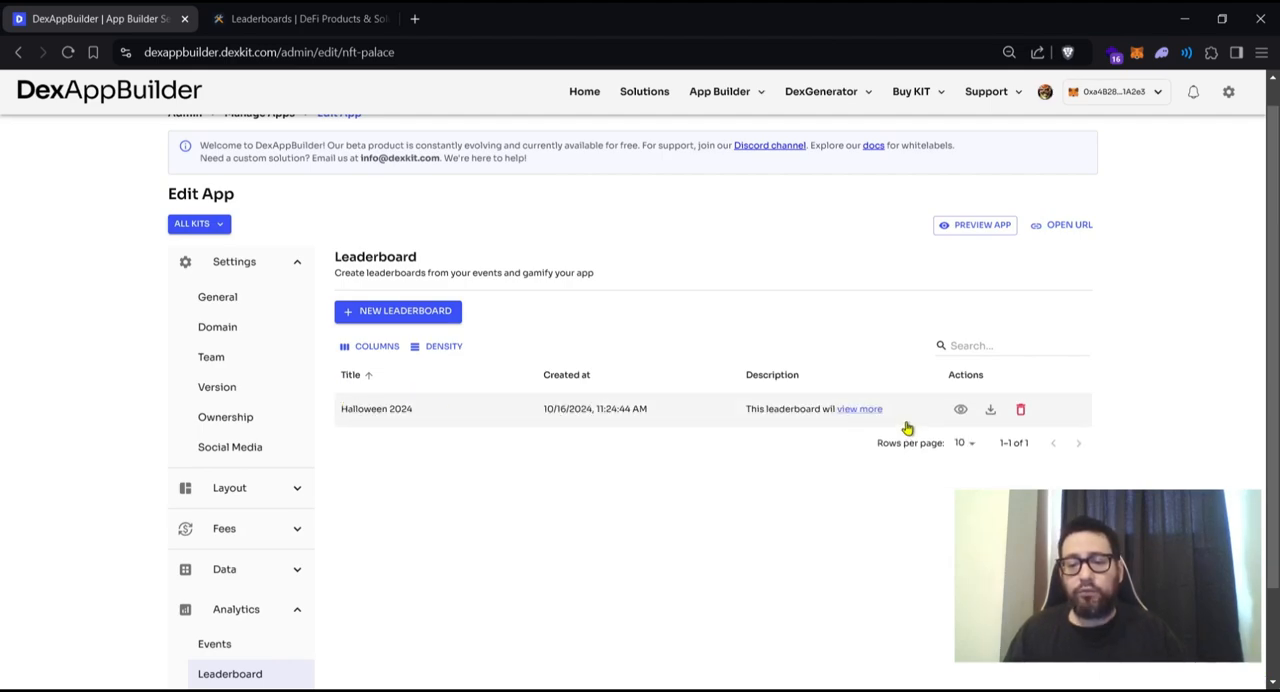
{"action": "left_click", "coordinate": [960, 410]}
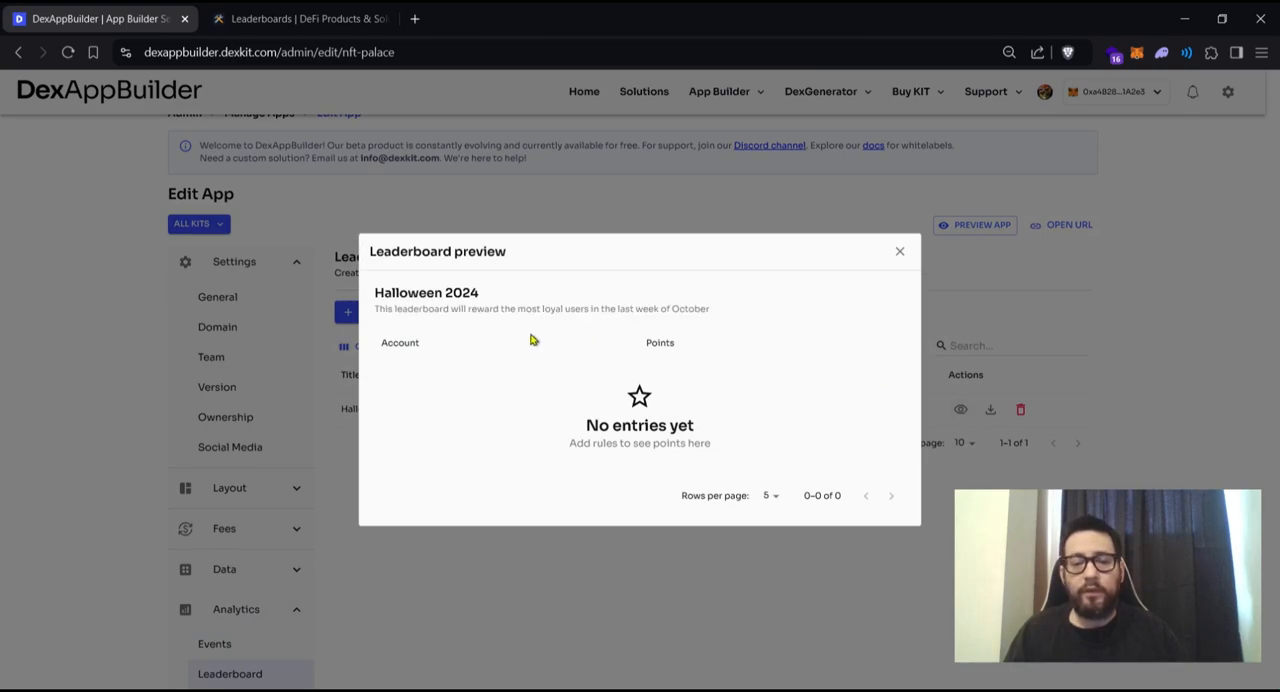
{"action": "left_click", "coordinate": [901, 253]}
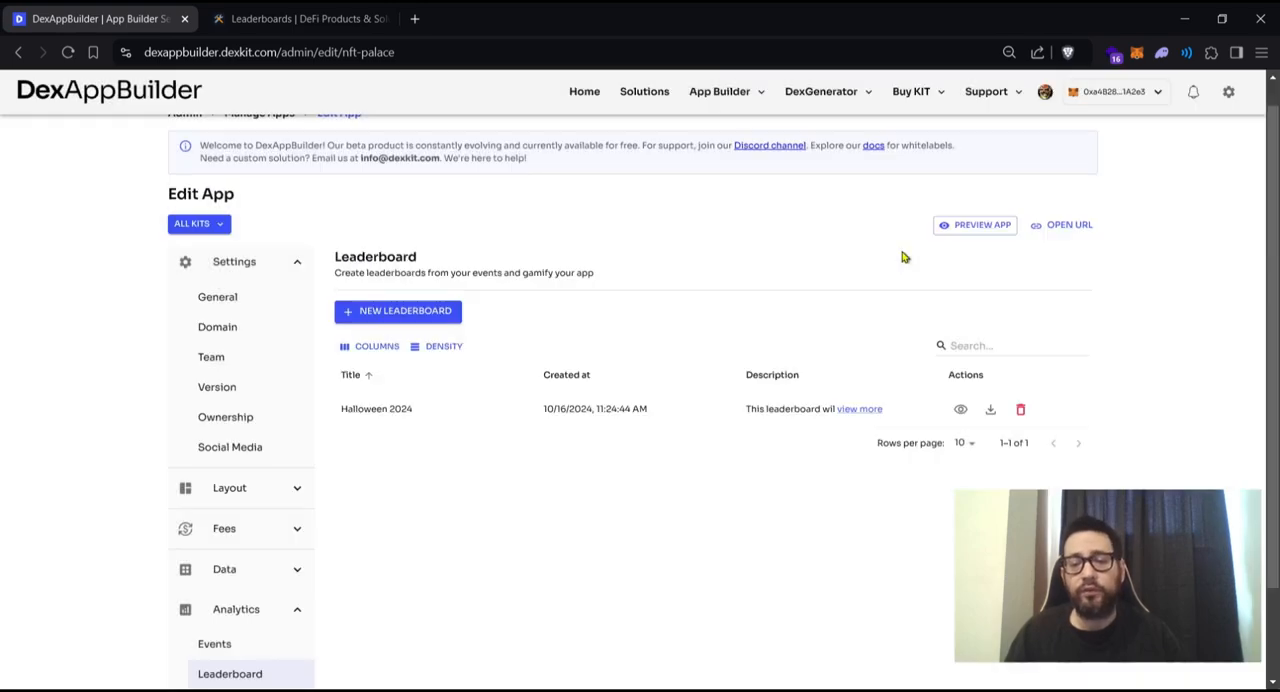
- Check the CSV export information for the Halloween 2024 leaderboard and leave without exporting
{"action": "left_click", "coordinate": [990, 412]}
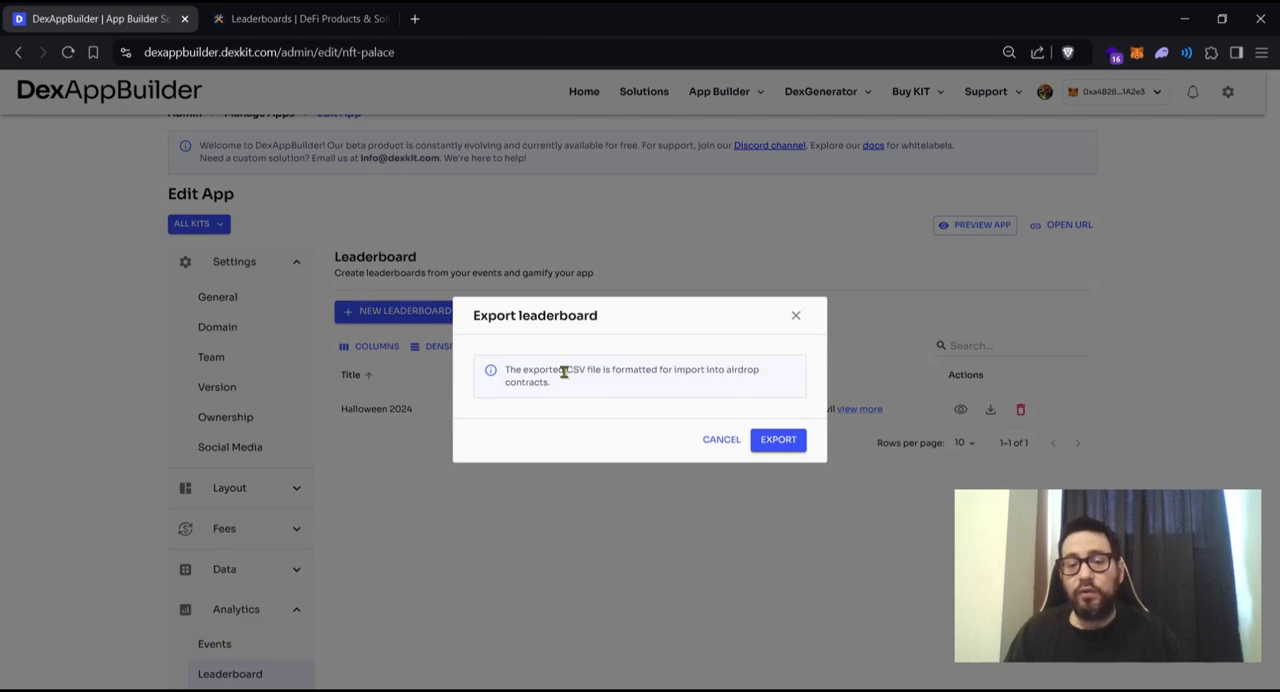
{"action": "left_click_drag", "start_coordinate": [564, 372], "coordinate": [583, 370]}
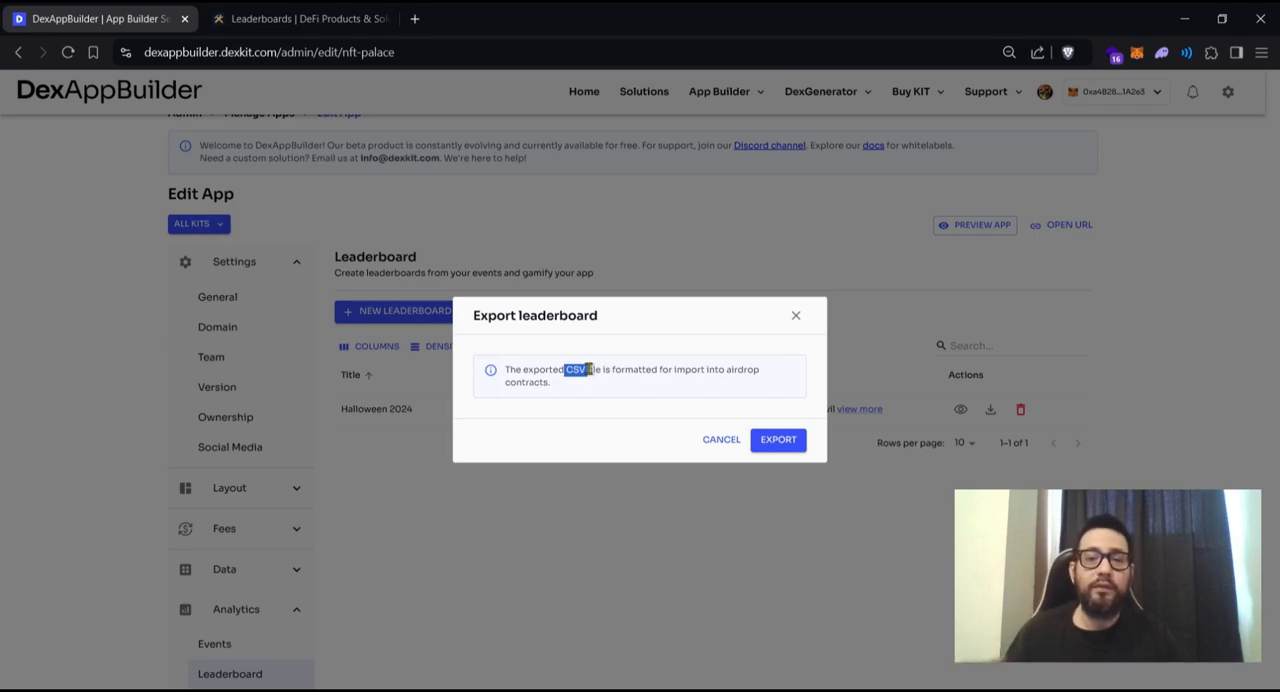
{"action": "left_click", "coordinate": [725, 445]}
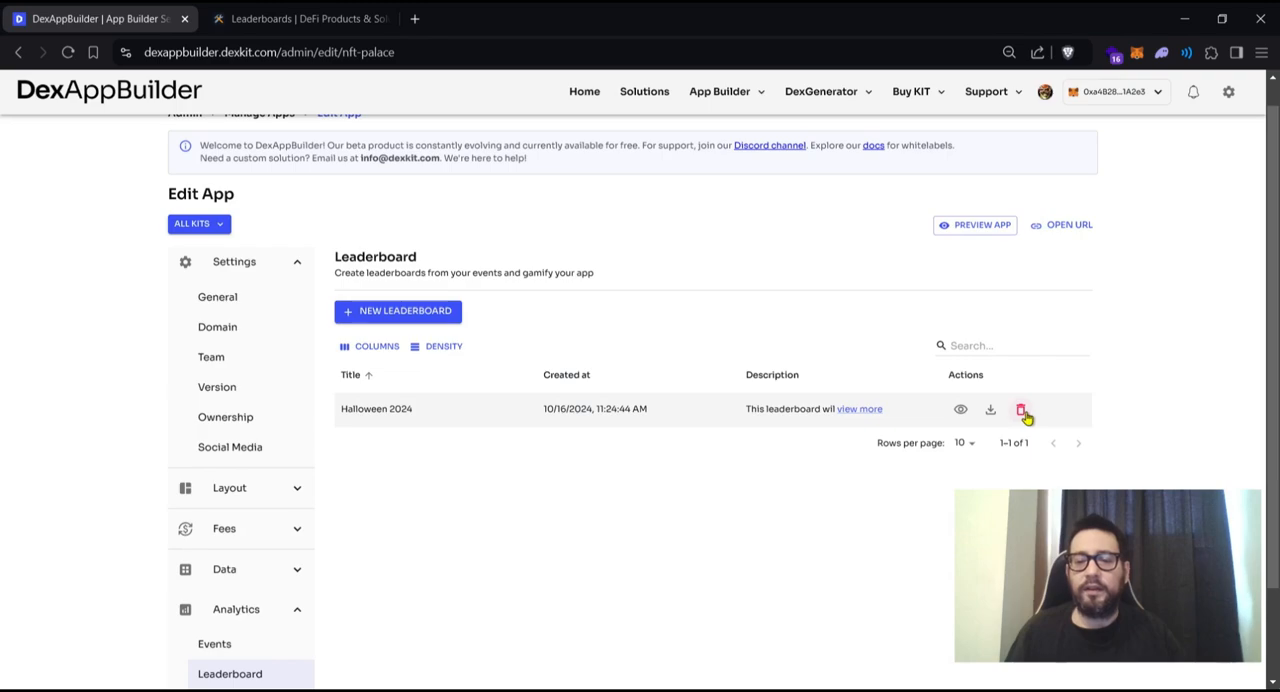
- Open the Halloween 2024 leaderboard for editing and review its metadata and rules settings
{"action": "left_click", "coordinate": [351, 411]}
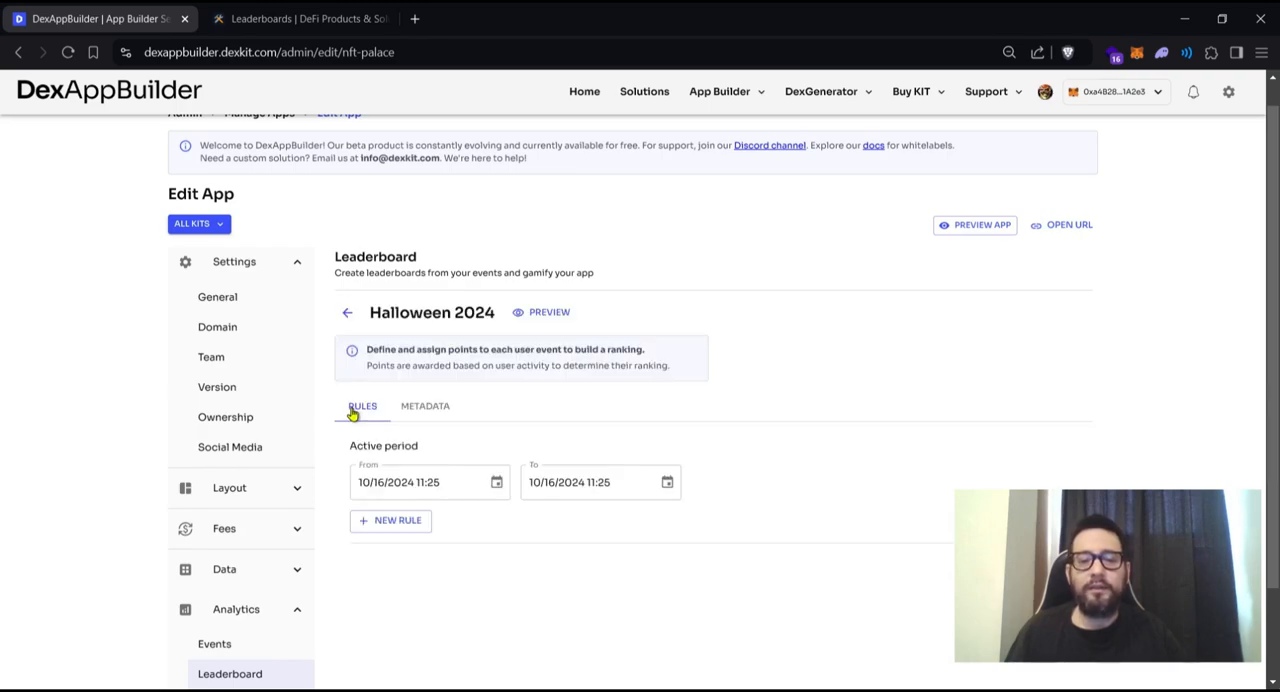
{"action": "scroll", "coordinate": [514, 402], "scroll_direction": "down", "scroll_amount": 1}
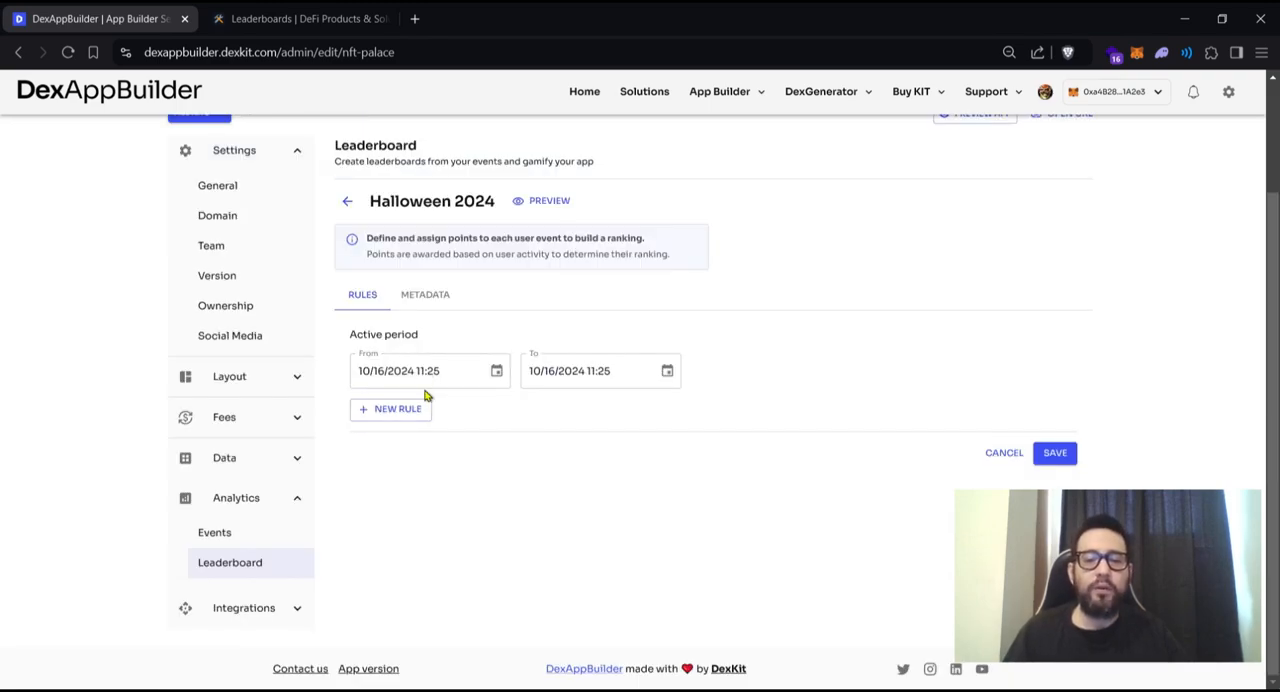
{"action": "scroll", "coordinate": [424, 395], "scroll_direction": "up", "scroll_amount": 1}
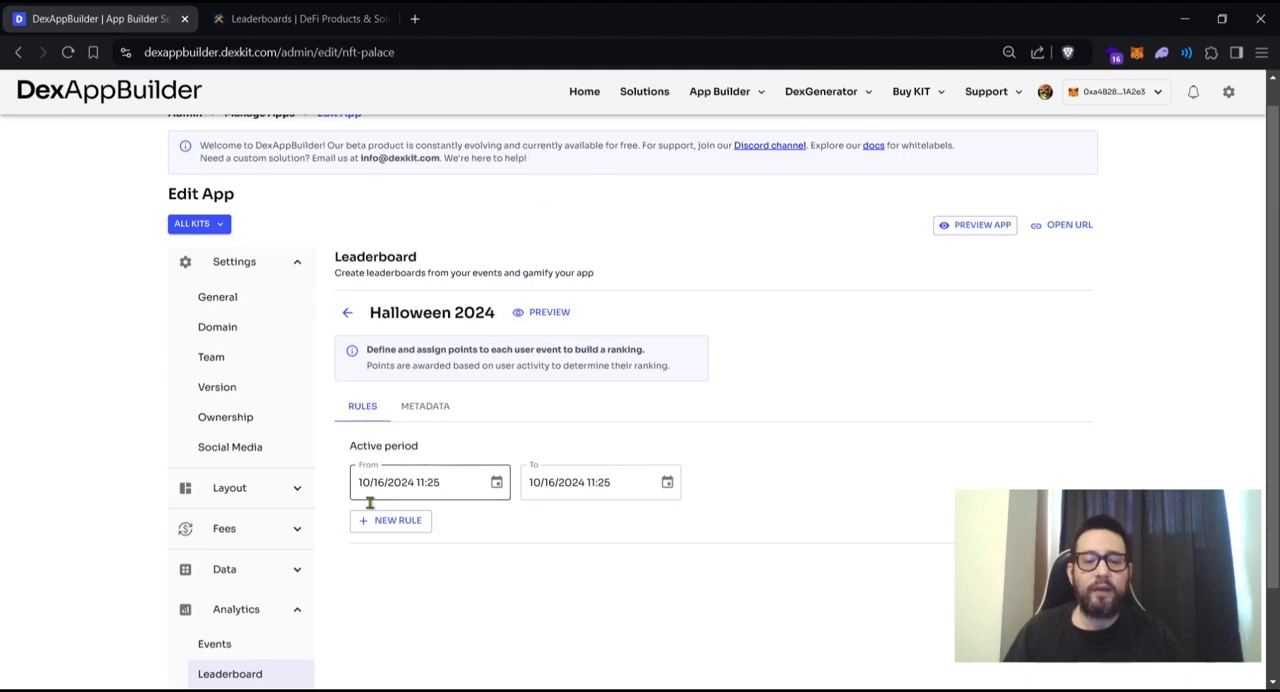
{"action": "left_click", "coordinate": [411, 413]}
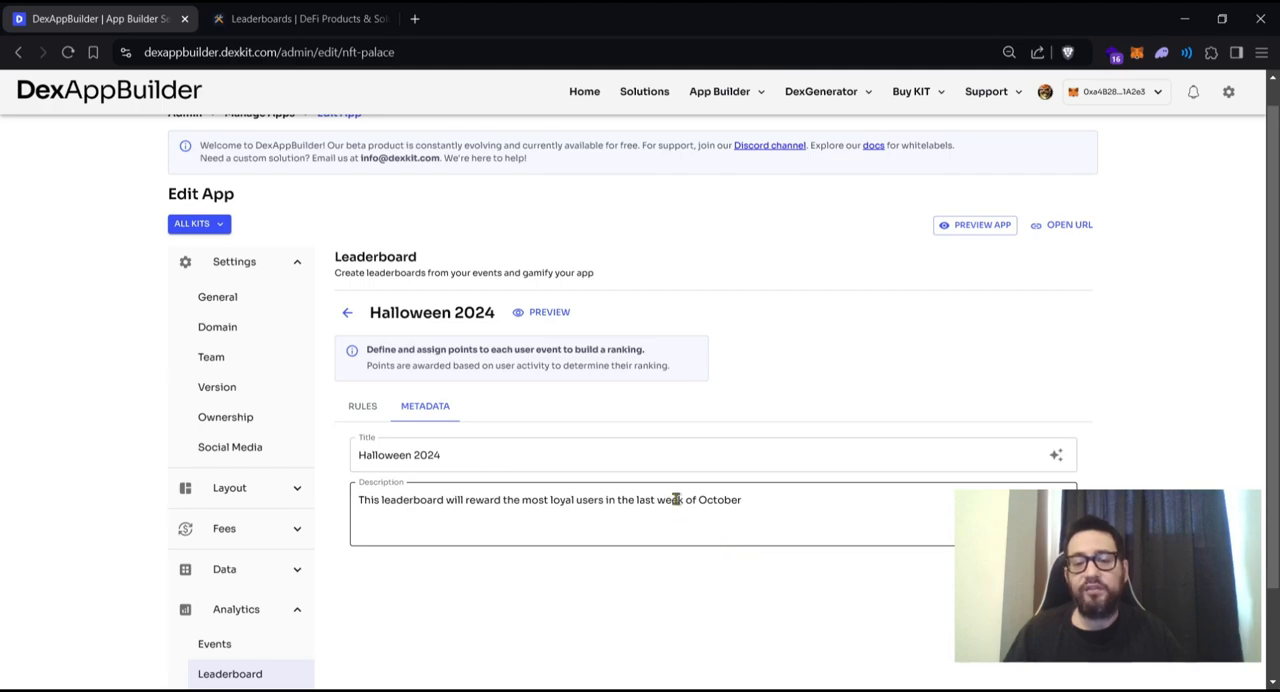
{"action": "left_click", "coordinate": [355, 410]}
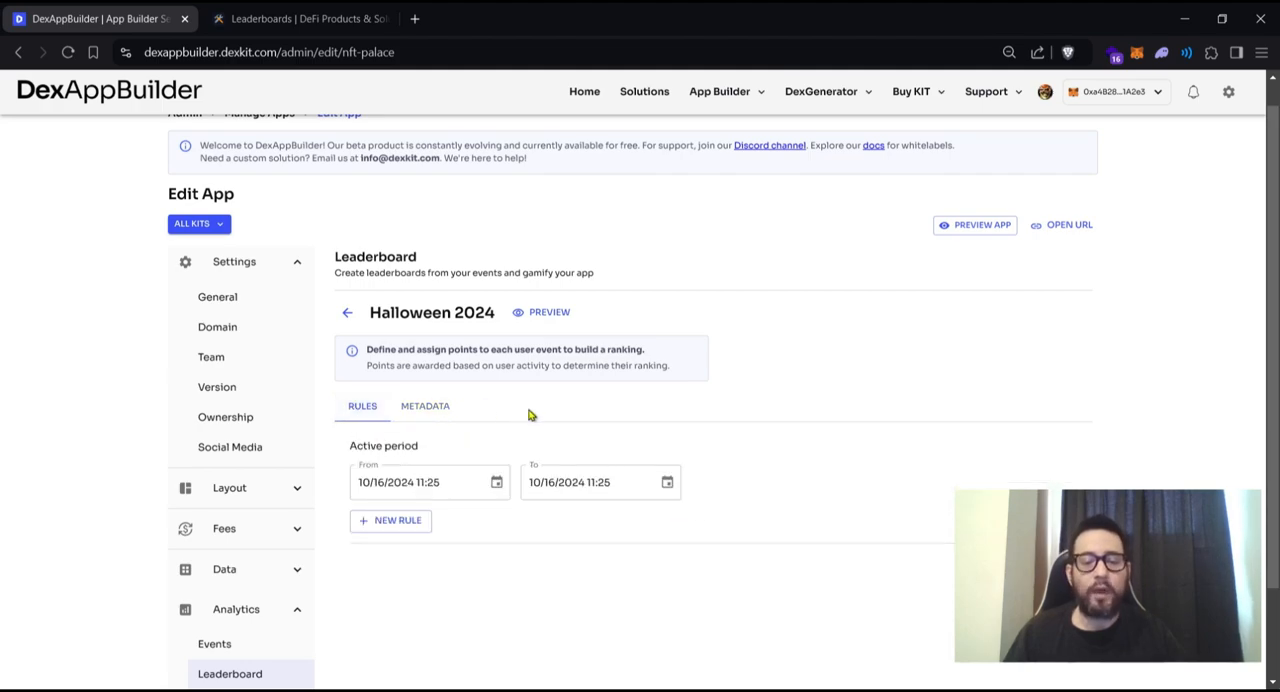
{"action": "scroll", "coordinate": [543, 413], "scroll_direction": "down", "scroll_amount": 2}
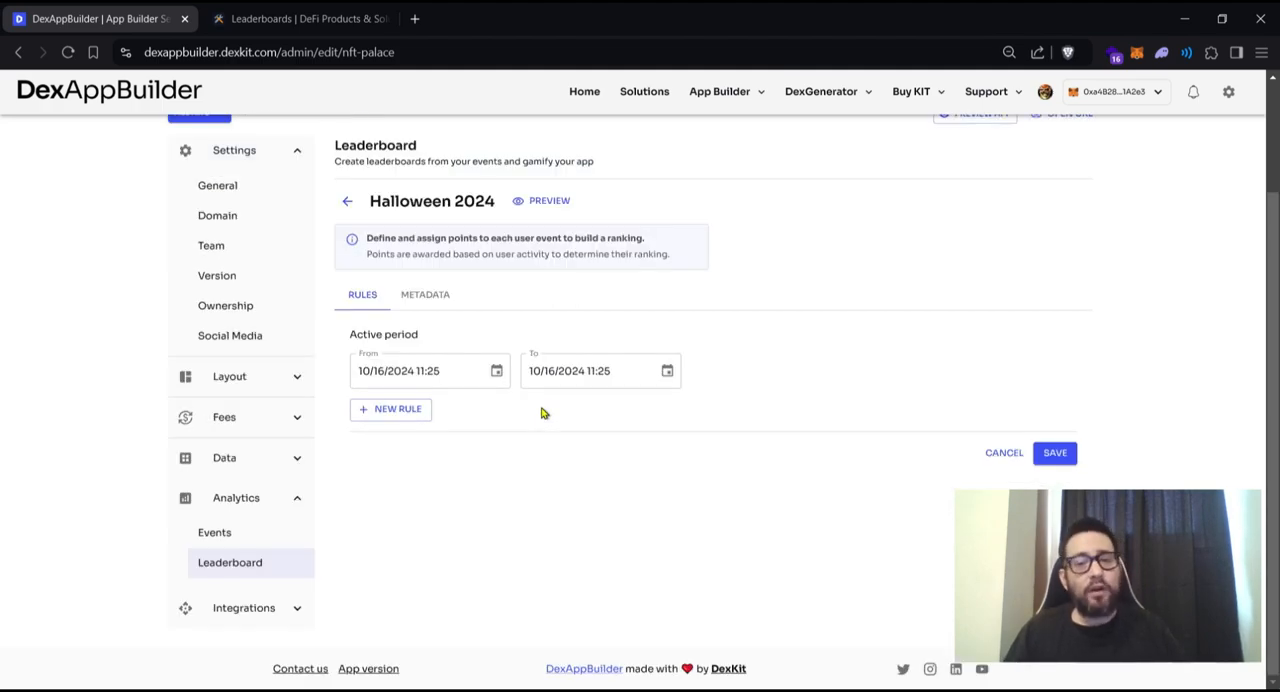
{"action": "scroll", "coordinate": [536, 428], "scroll_direction": "up", "scroll_amount": 2}
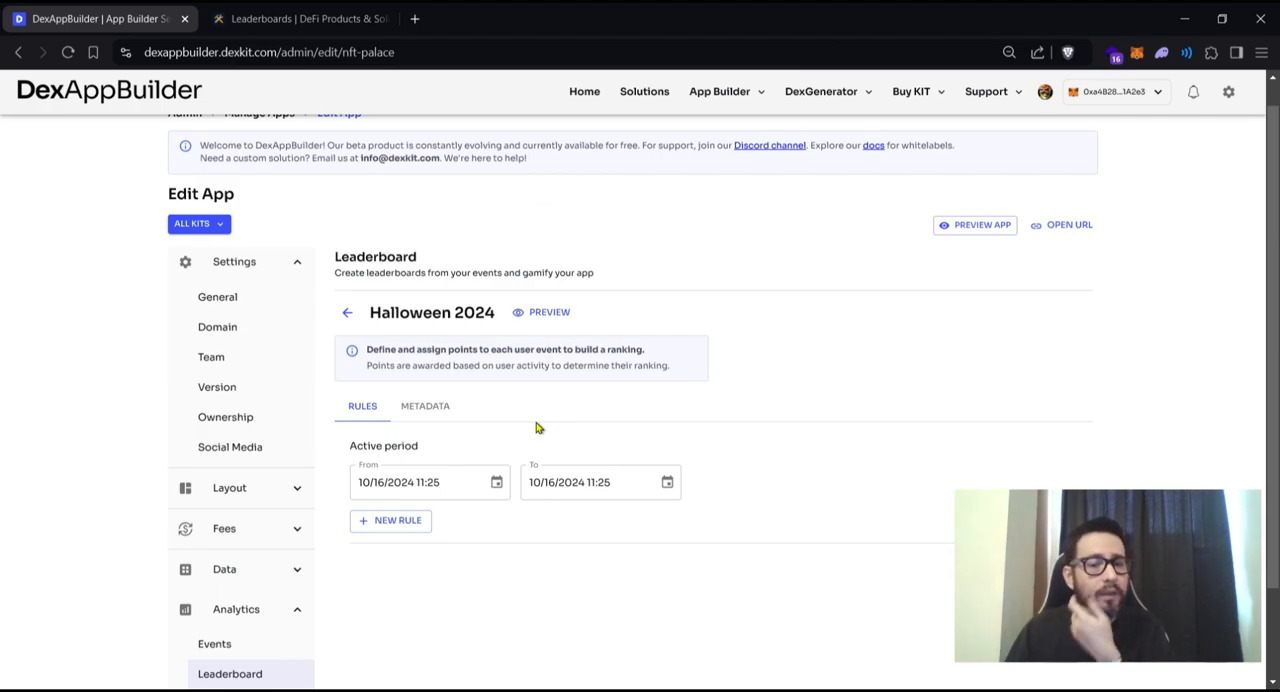
- Consult the predefined configurable actions in the Leaderboards documentation and return to the leaderboard's rules
{"action": "left_click", "coordinate": [305, 18]}
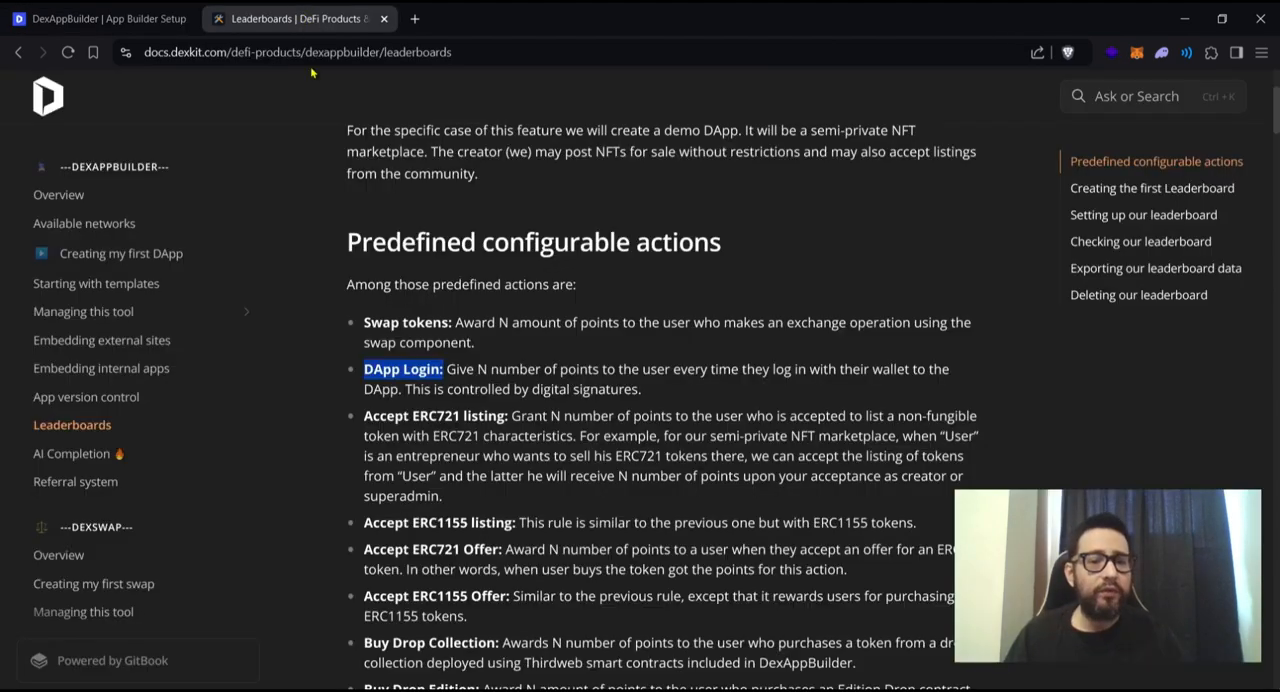
{"action": "left_click", "coordinate": [436, 420]}
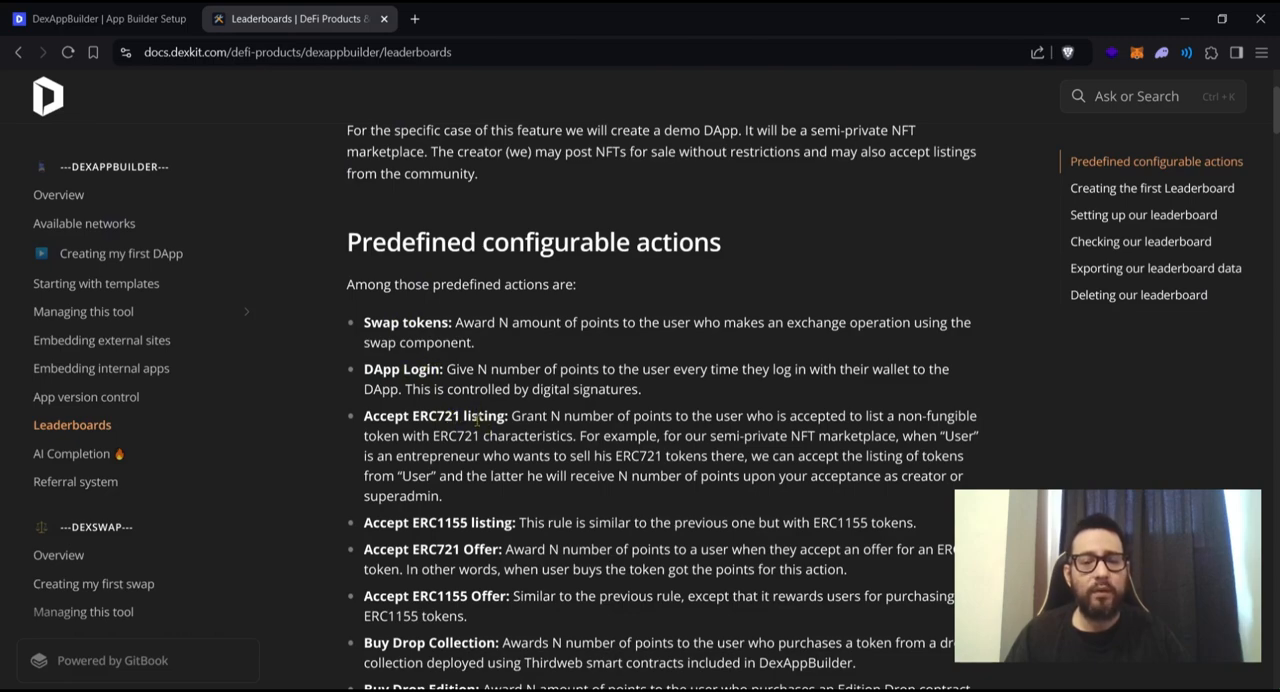
{"action": "left_click", "coordinate": [119, 18]}
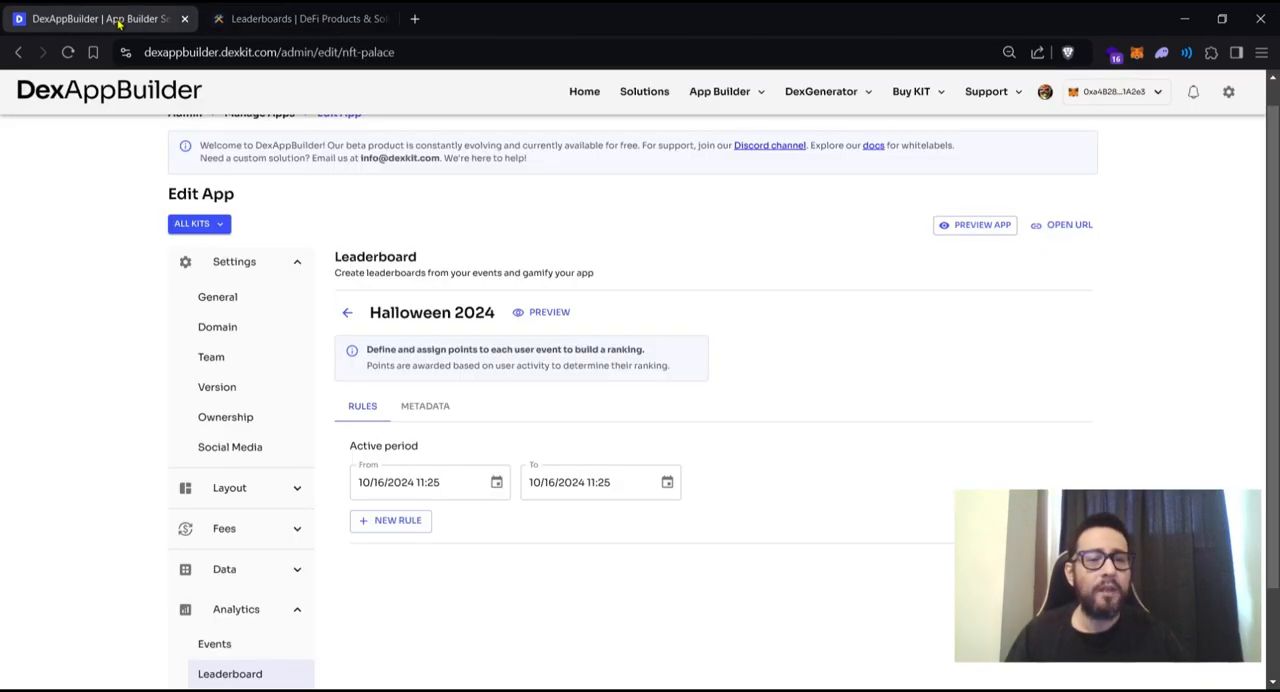
- Add a rule awarding 1 point for the Sign login message event and save the leaderboard
{"action": "left_click", "coordinate": [398, 531]}
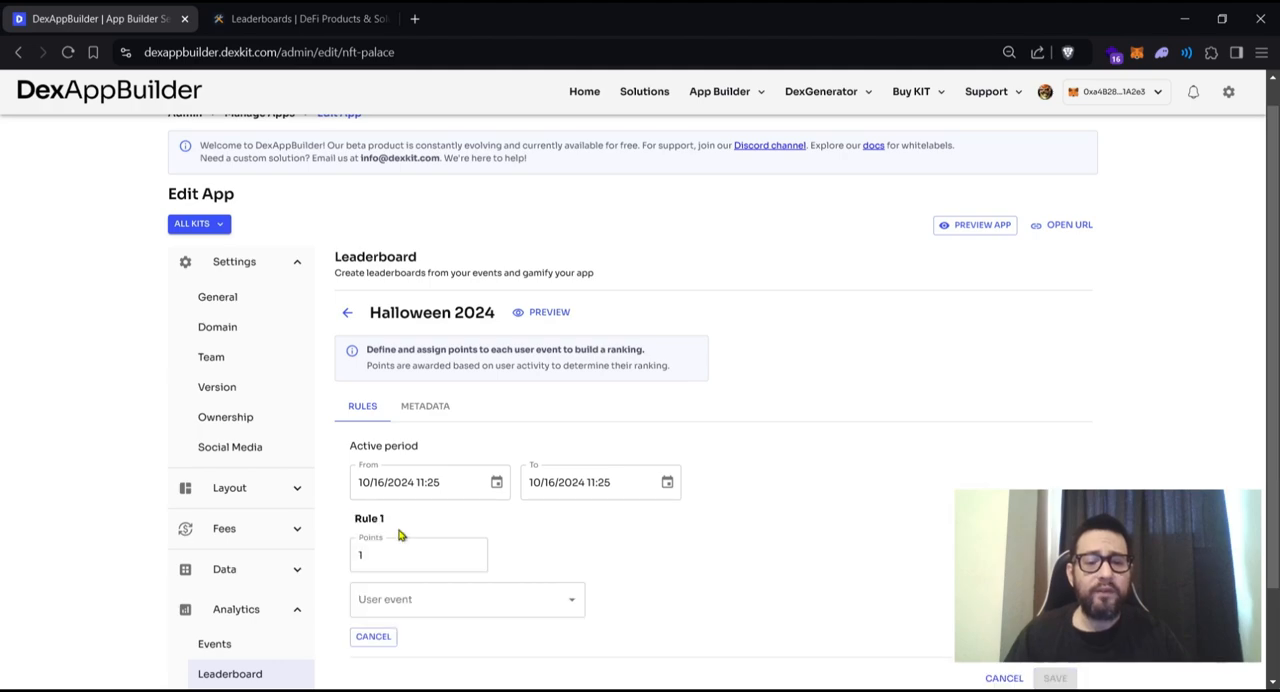
{"action": "left_click", "coordinate": [404, 600]}
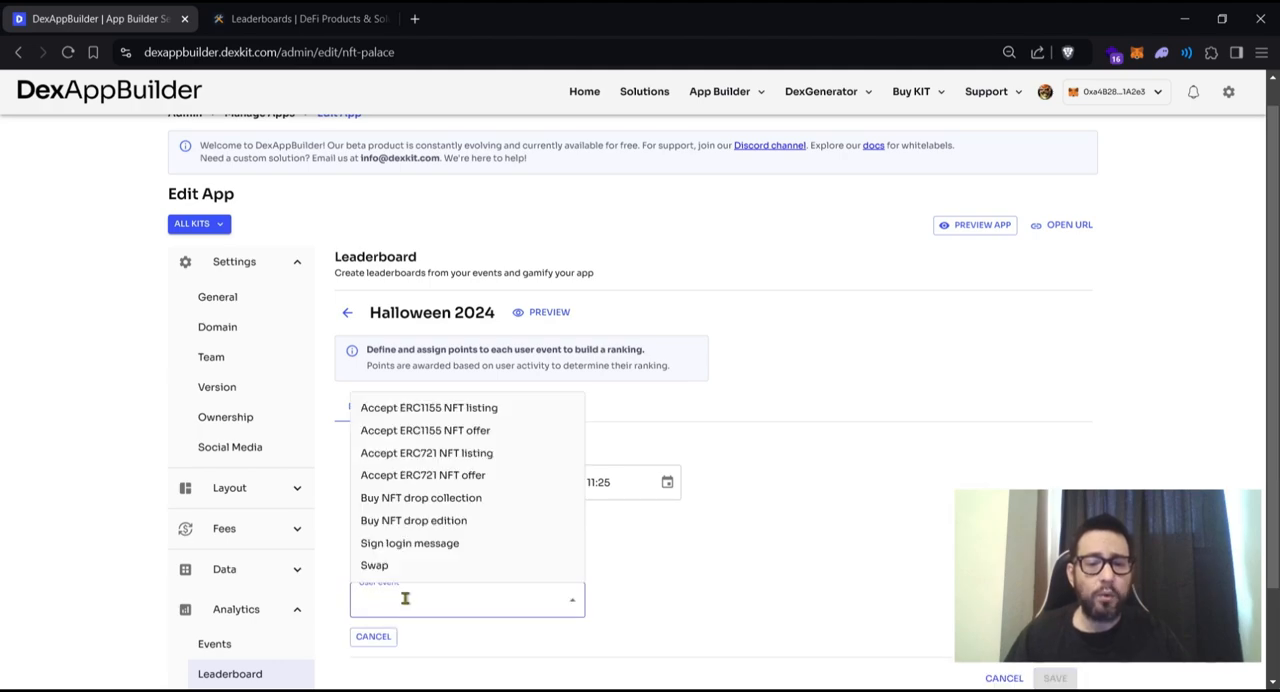
{"action": "left_click", "coordinate": [410, 543]}
{"action": "scroll", "coordinate": [620, 557], "scroll_direction": "down", "scroll_amount": 2}
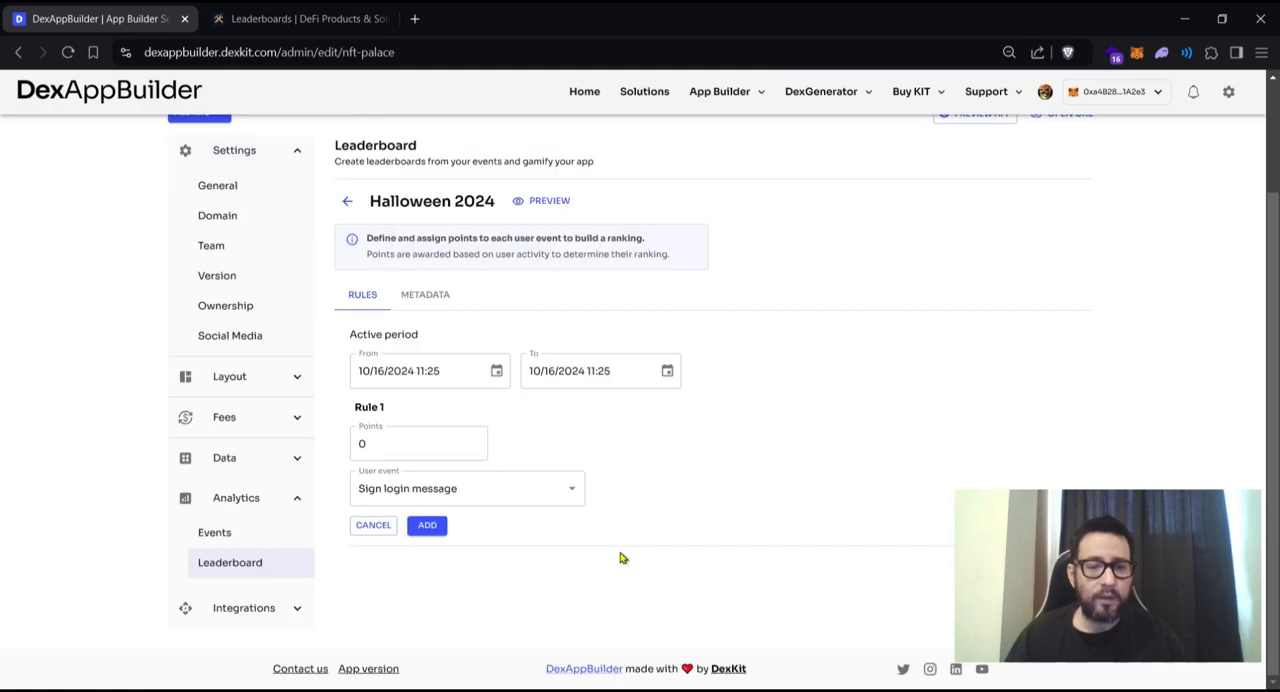
{"action": "left_click", "coordinate": [474, 439]}
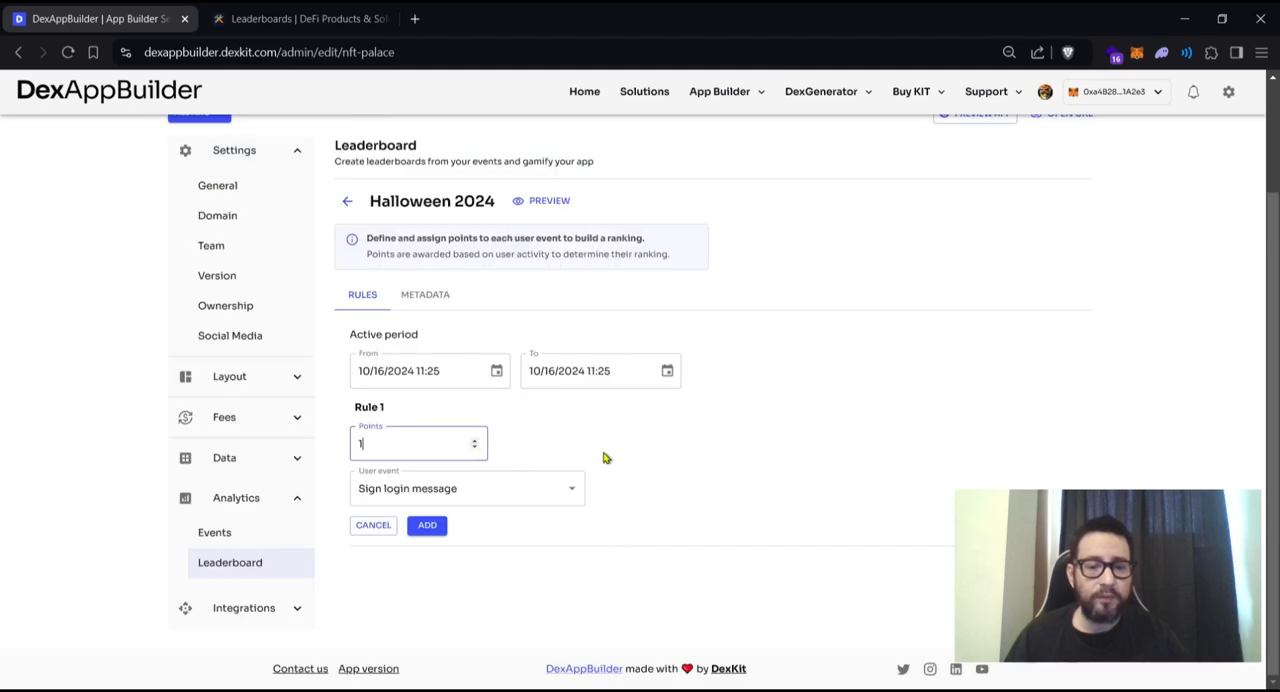
{"action": "left_click", "coordinate": [426, 525]}
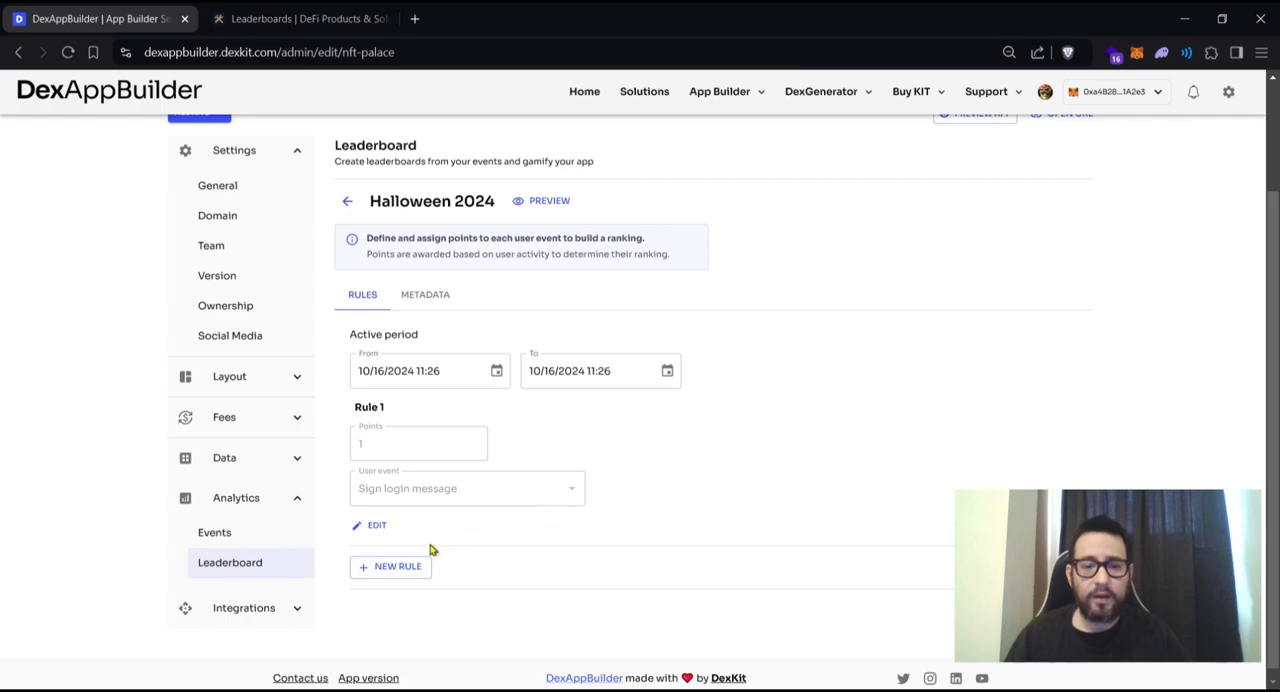
{"action": "scroll", "coordinate": [408, 437], "scroll_direction": "up", "scroll_amount": 3}
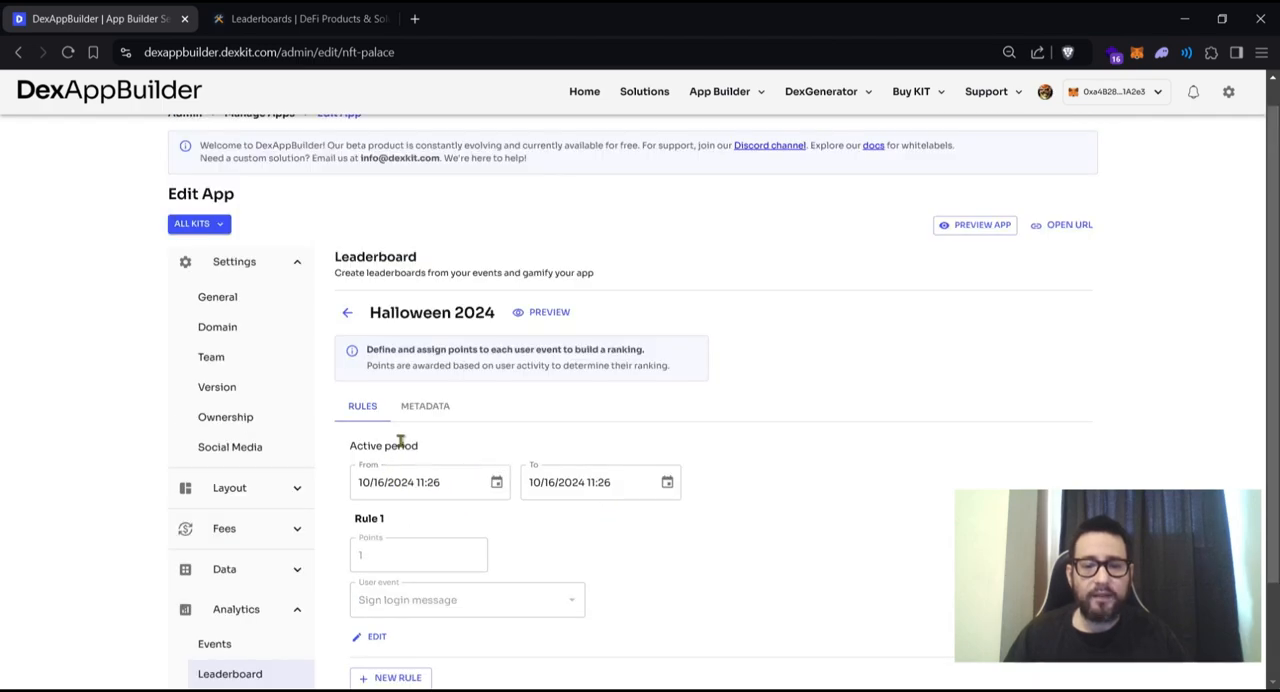
{"action": "scroll", "coordinate": [403, 437], "scroll_direction": "down", "scroll_amount": 3}
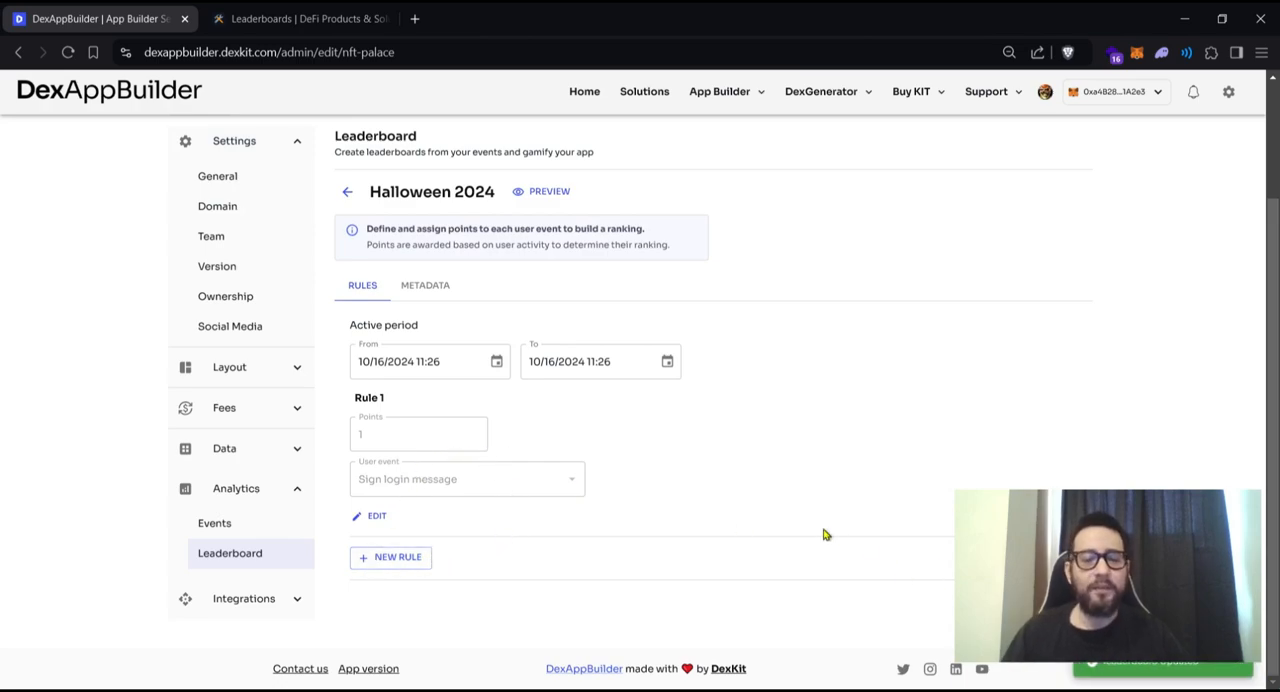
{"action": "left_click", "coordinate": [374, 516]}
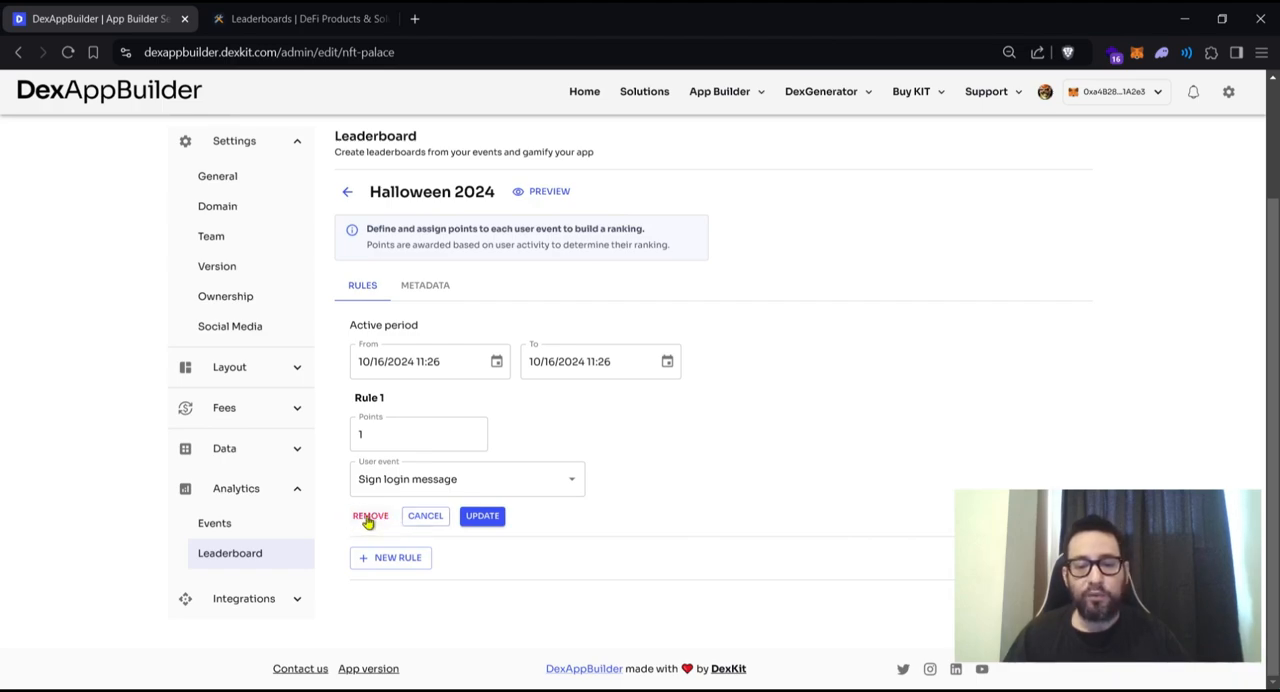
{"action": "left_click", "coordinate": [426, 518]}
{"action": "left_click", "coordinate": [390, 557]}
{"action": "scroll", "coordinate": [481, 493], "scroll_direction": "down", "scroll_amount": 1}
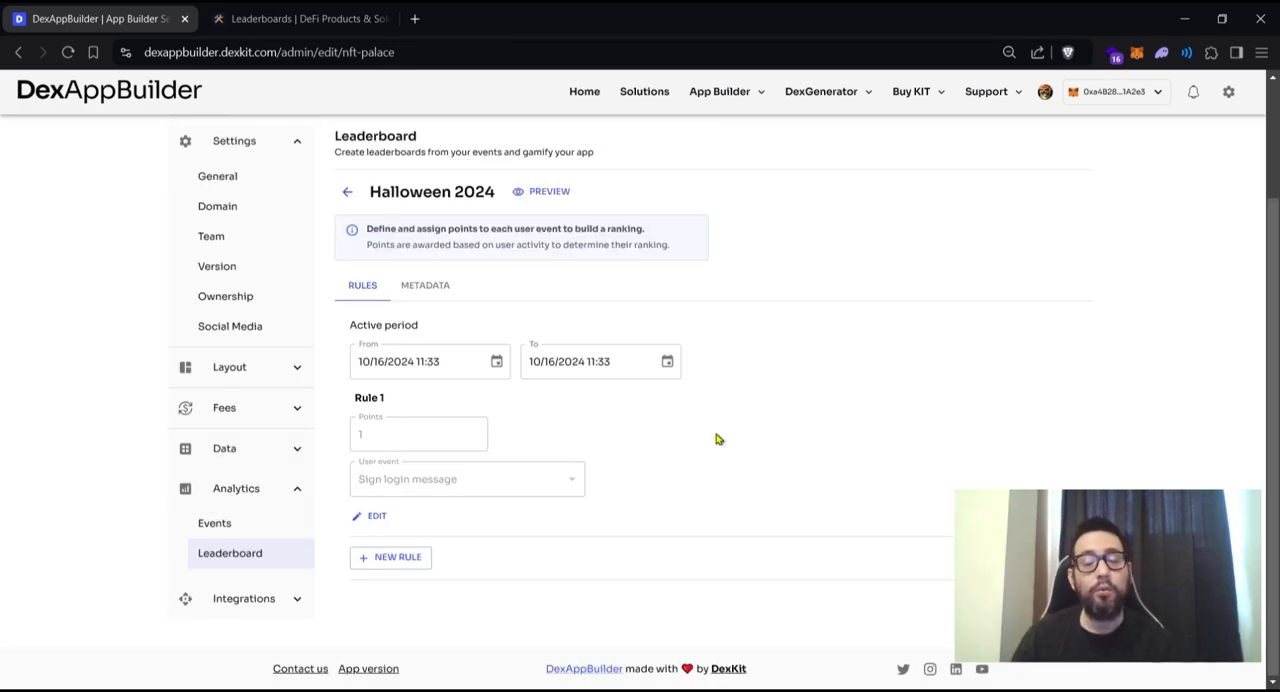
{"action": "scroll", "coordinate": [716, 438], "scroll_direction": "up", "scroll_amount": 1}
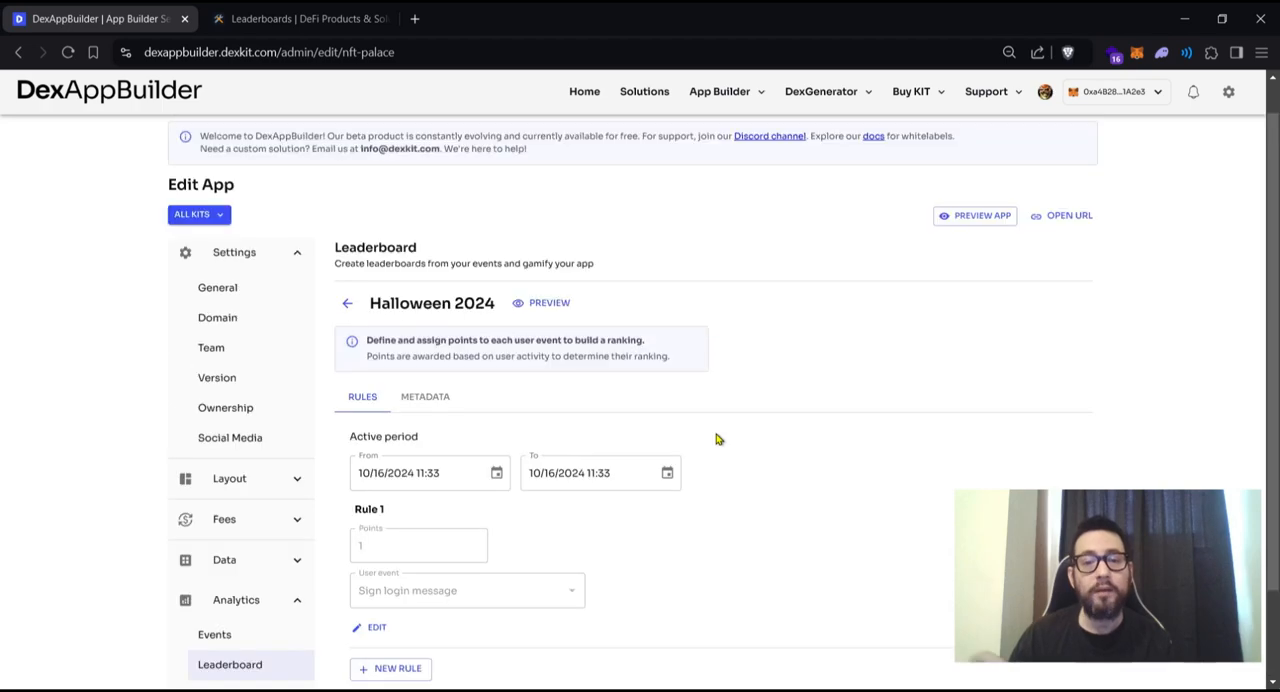
{"action": "scroll", "coordinate": [566, 563], "scroll_direction": "down", "scroll_amount": 1}
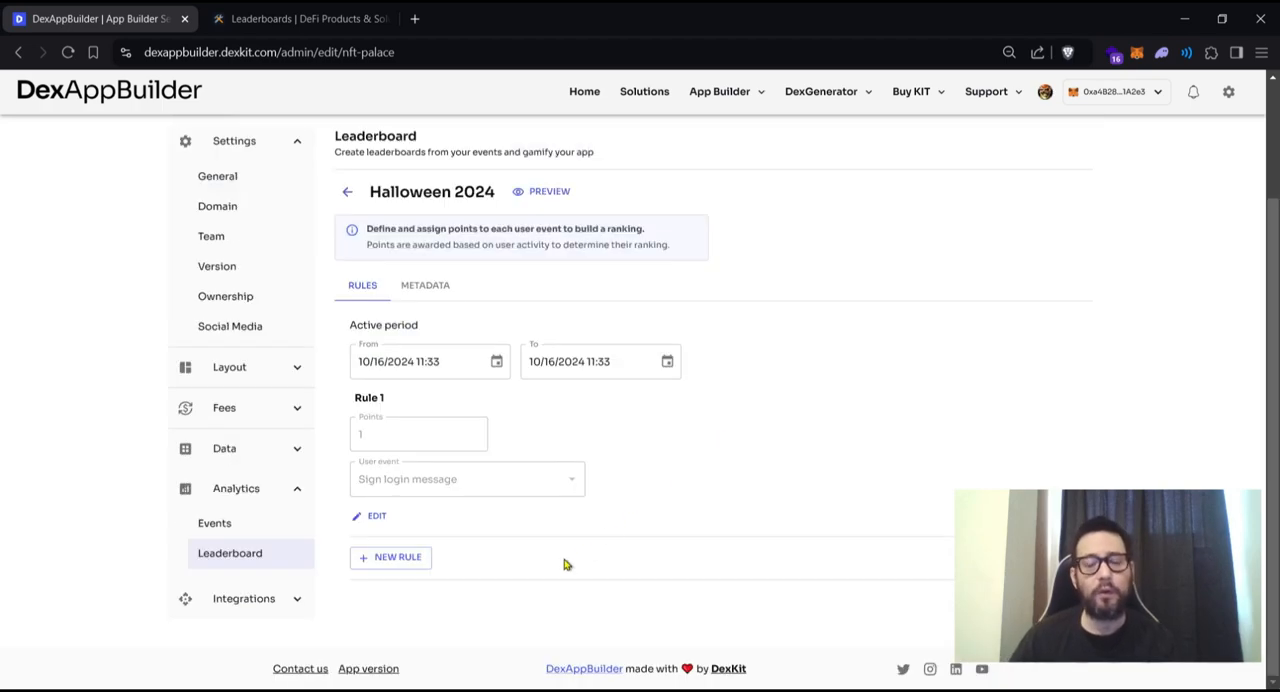
- Start a second rule for the leaderboard with Swap as its user event
{"action": "left_click", "coordinate": [395, 556]}
{"action": "scroll", "coordinate": [400, 568], "scroll_direction": "down", "scroll_amount": 1}
{"action": "left_click", "coordinate": [420, 521]}
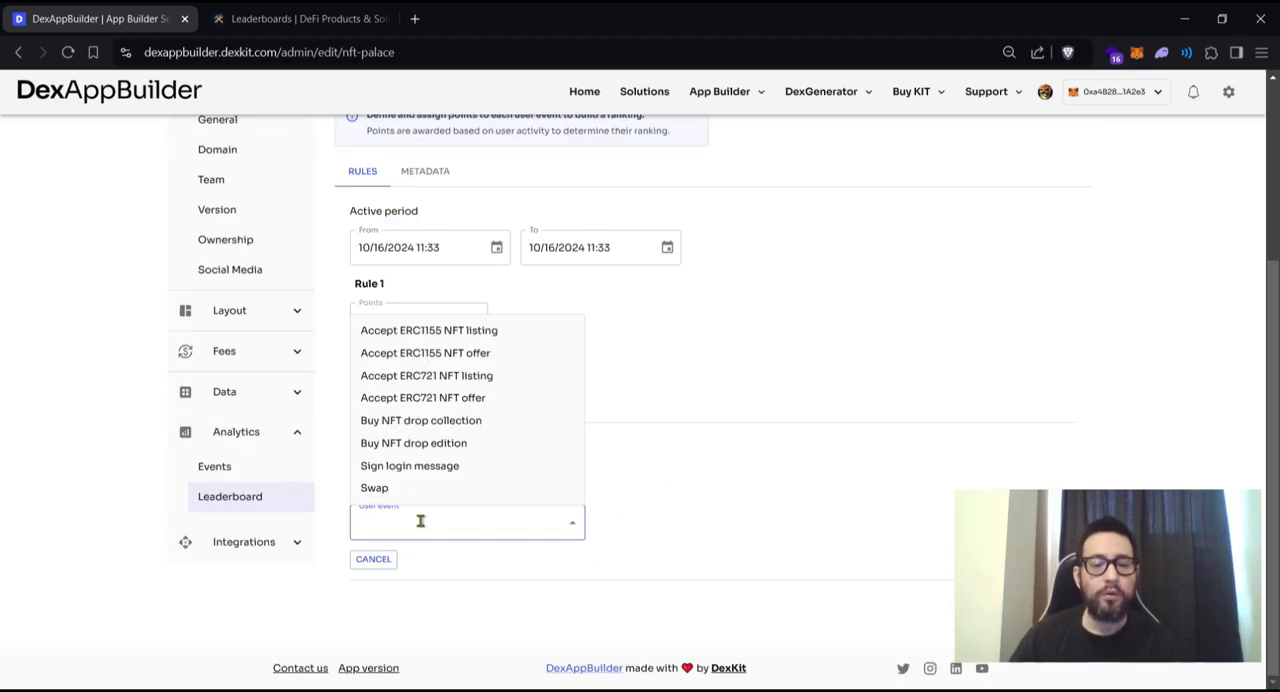
{"action": "left_click", "coordinate": [376, 488]}
{"action": "scroll", "coordinate": [394, 489], "scroll_direction": "down", "scroll_amount": 1}
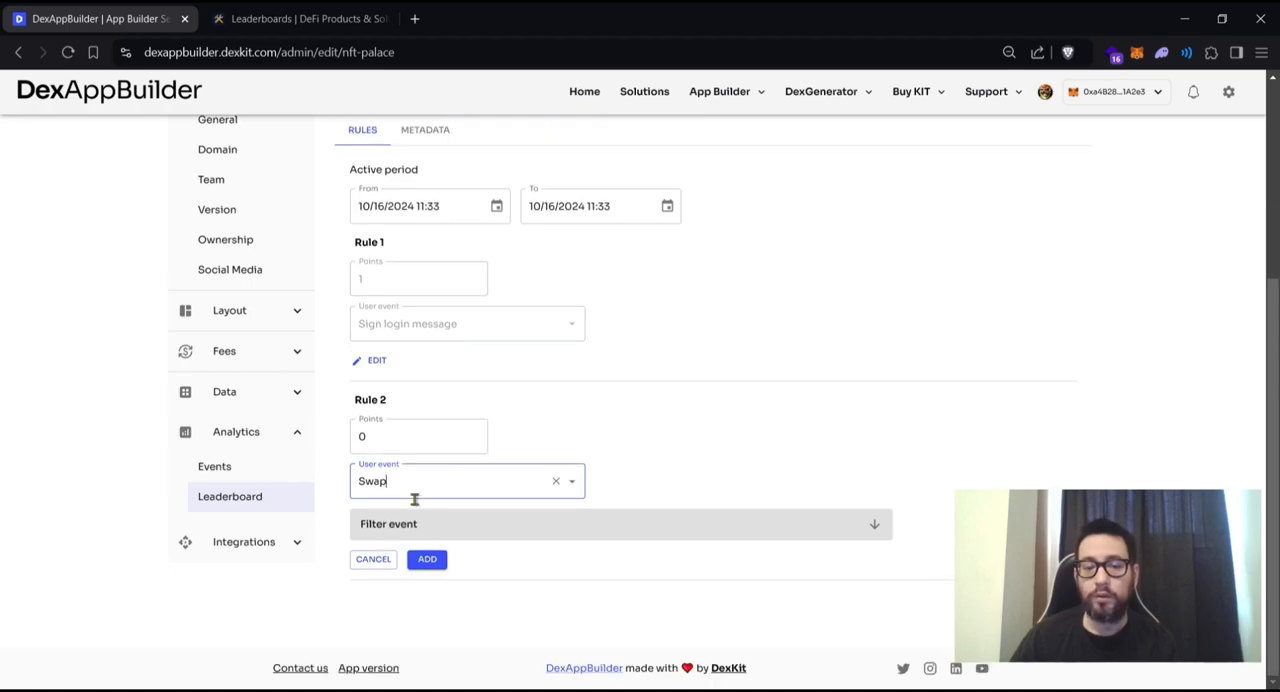
- Open the event filter of Rule 2 and set its network to Polygon
{"action": "left_click", "coordinate": [397, 527]}
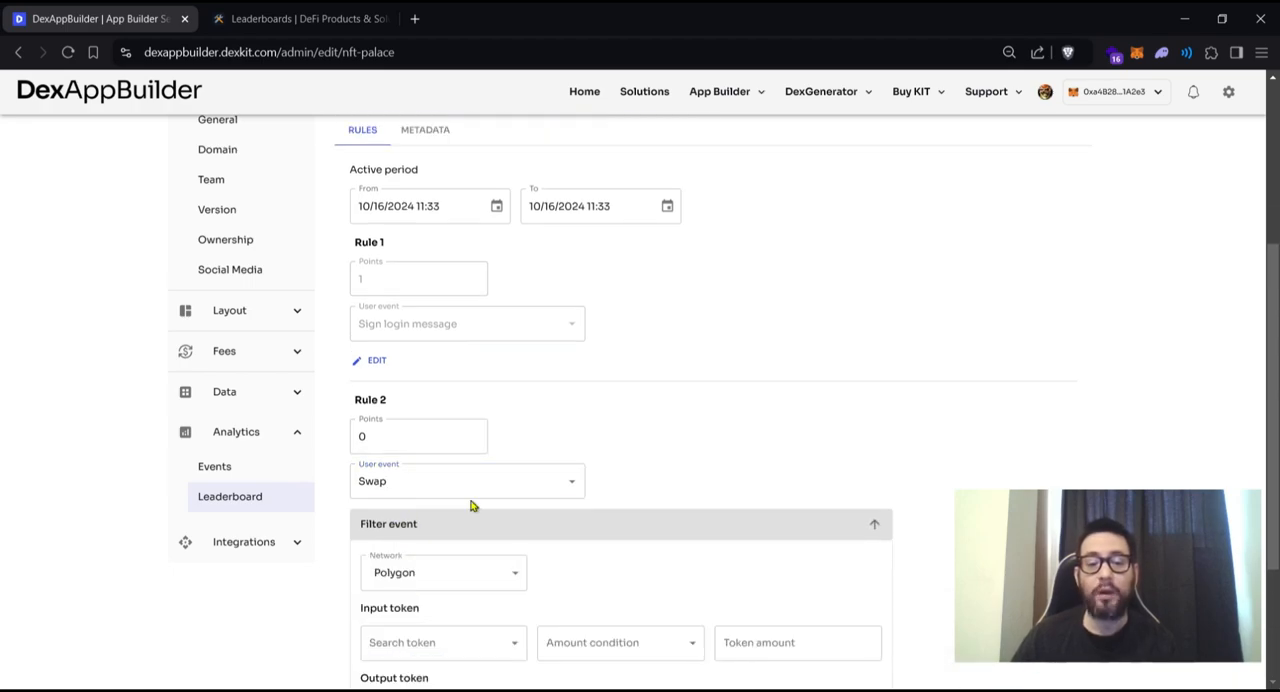
{"action": "scroll", "coordinate": [475, 505], "scroll_direction": "down", "scroll_amount": 2}
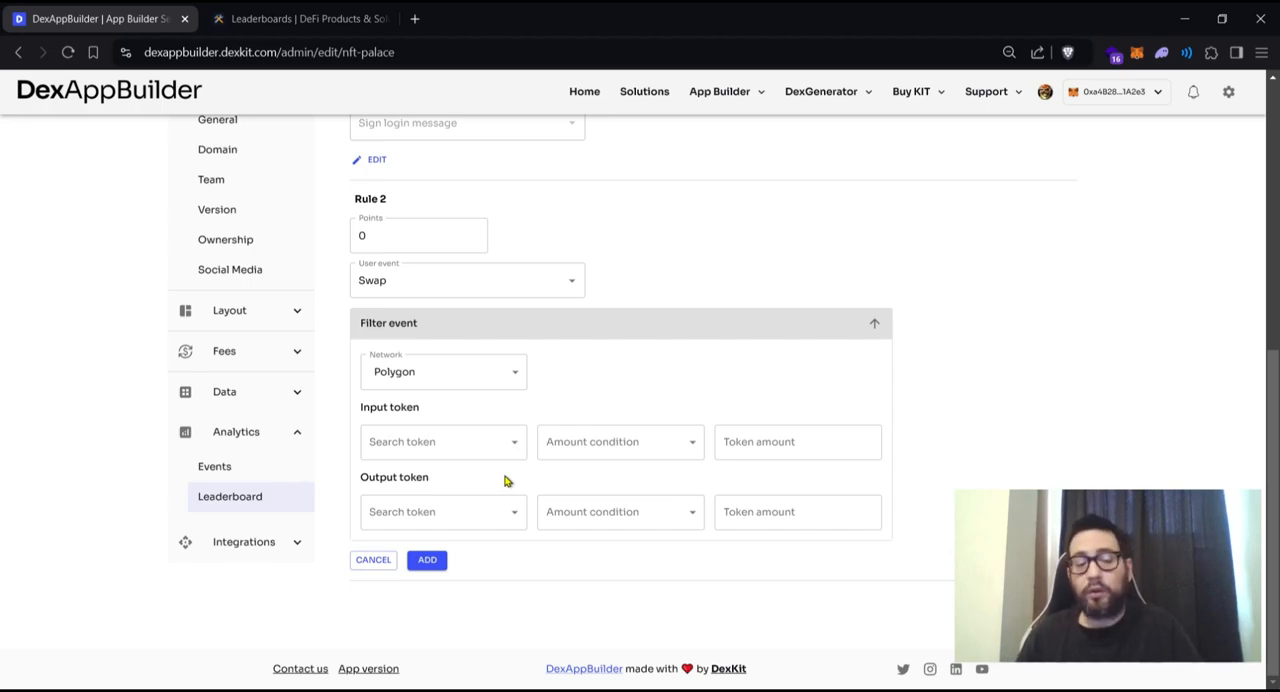
{"action": "left_click", "coordinate": [452, 371]}
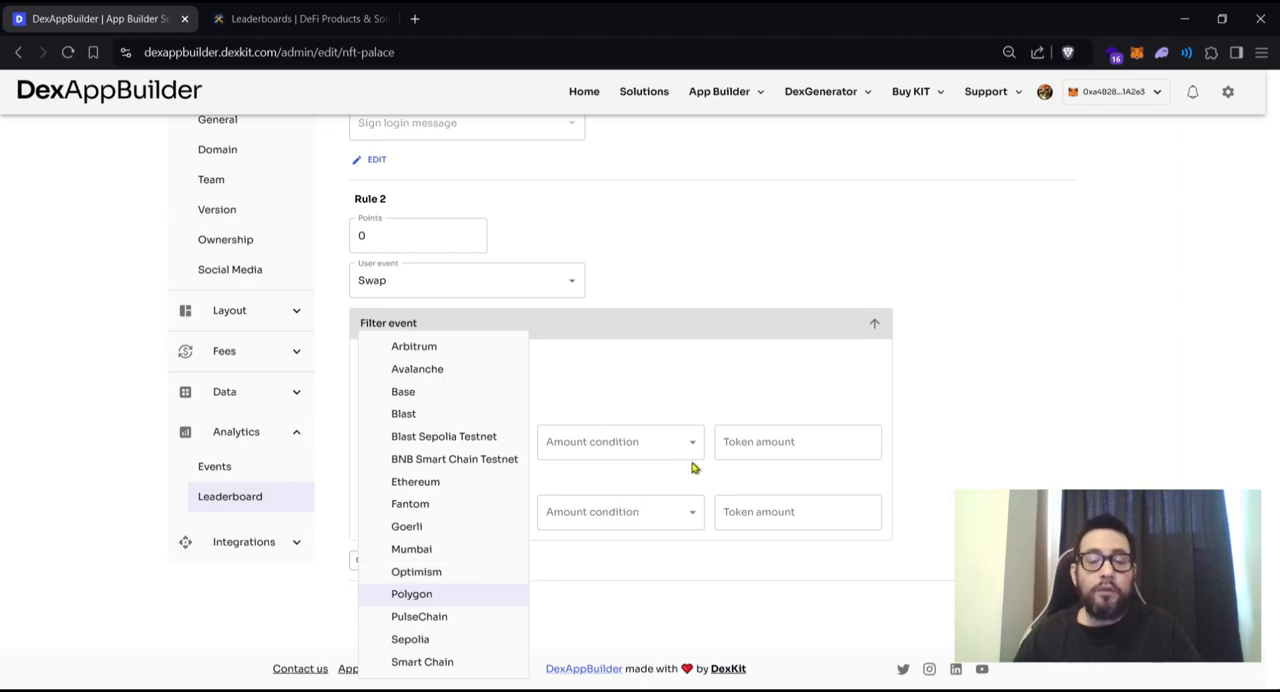
{"action": "left_click", "coordinate": [1040, 366]}
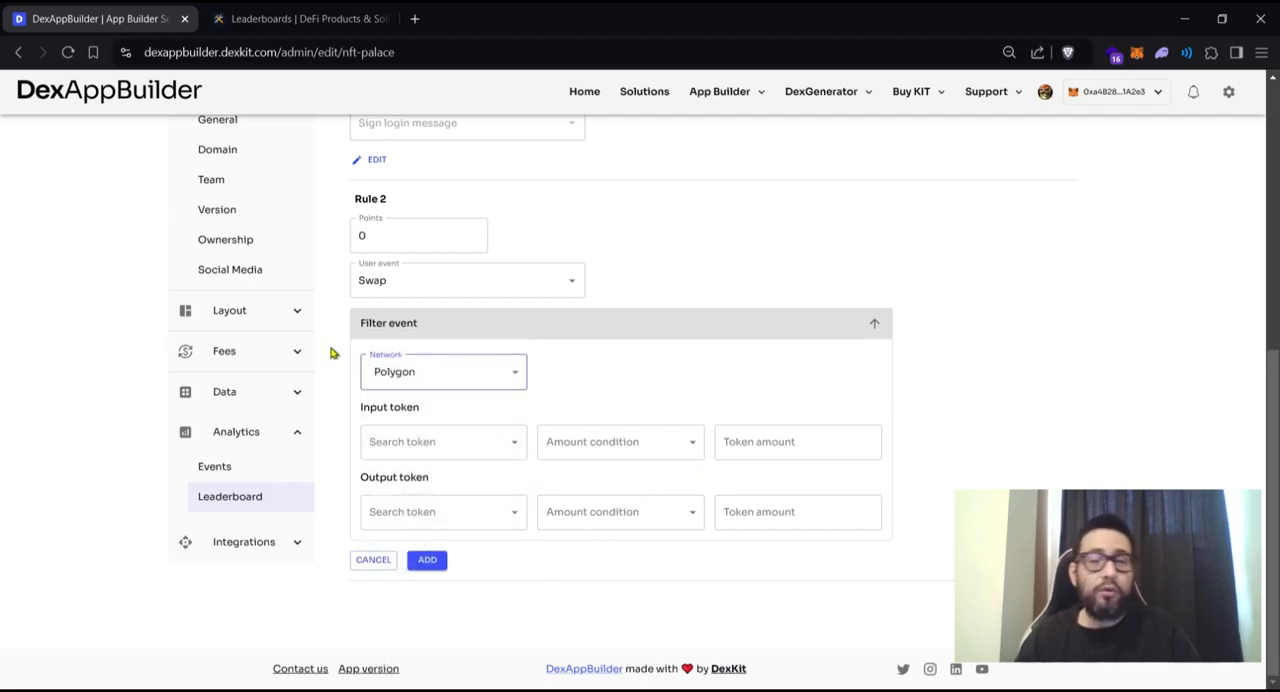
{"action": "left_click", "coordinate": [460, 380]}
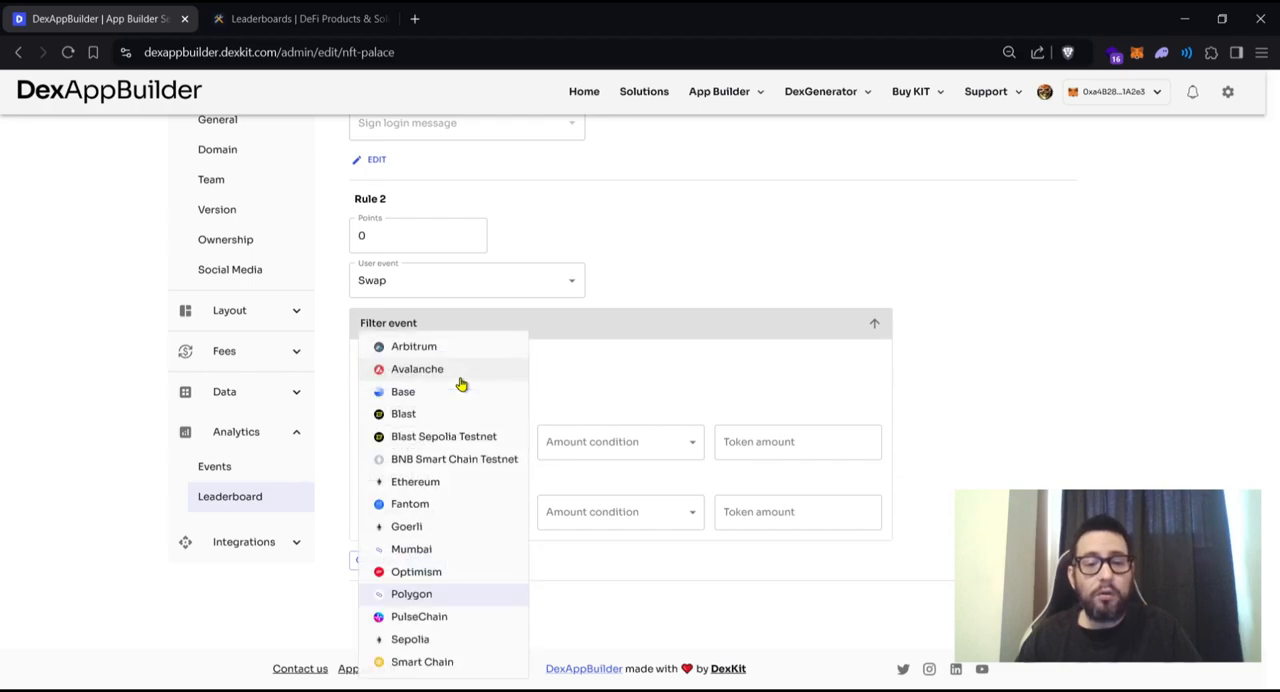
{"action": "left_click", "coordinate": [448, 594]}
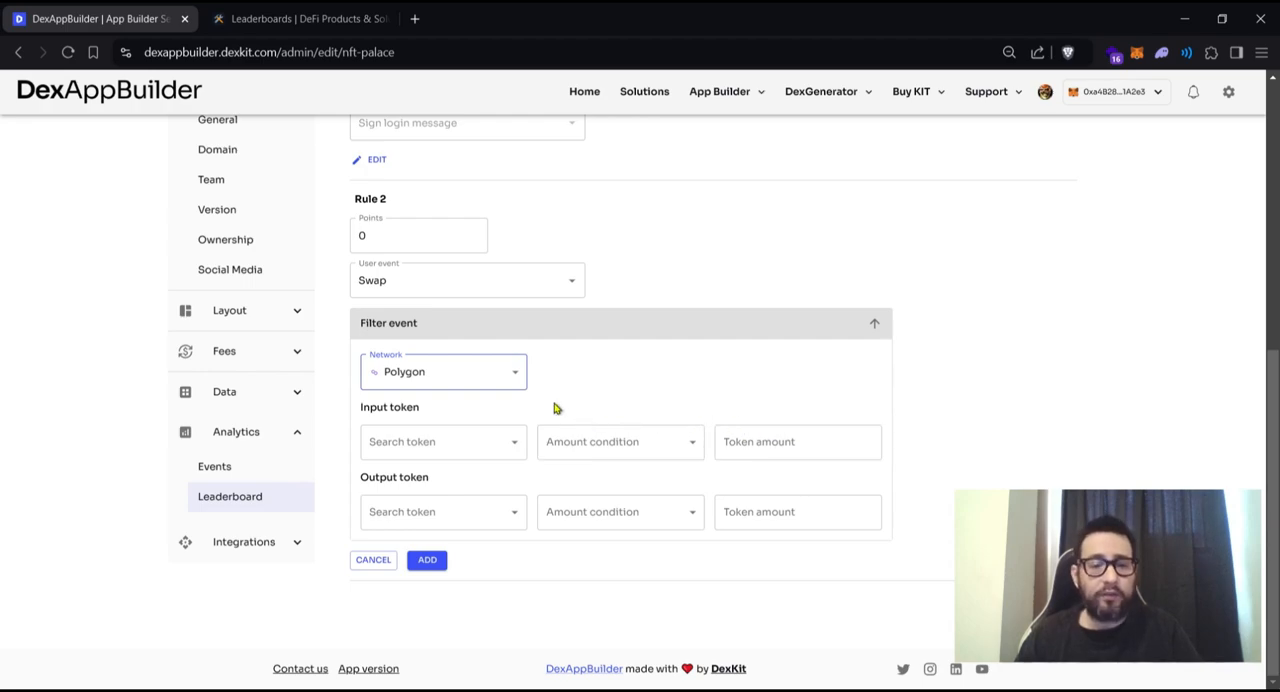
- Filter the Rule 2 swap to Wrapped Matic (WMATIC) as input token and DexKit (KIT) as output token
{"action": "left_click", "coordinate": [478, 441]}
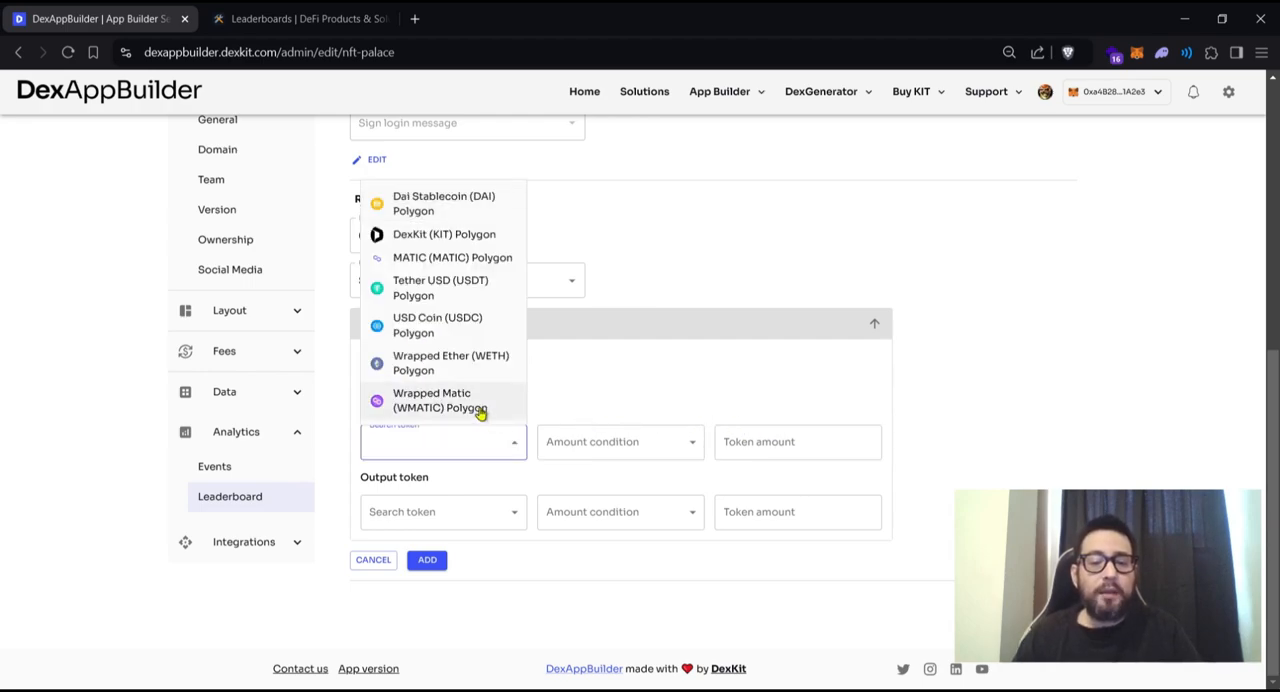
{"action": "left_click", "coordinate": [481, 408]}
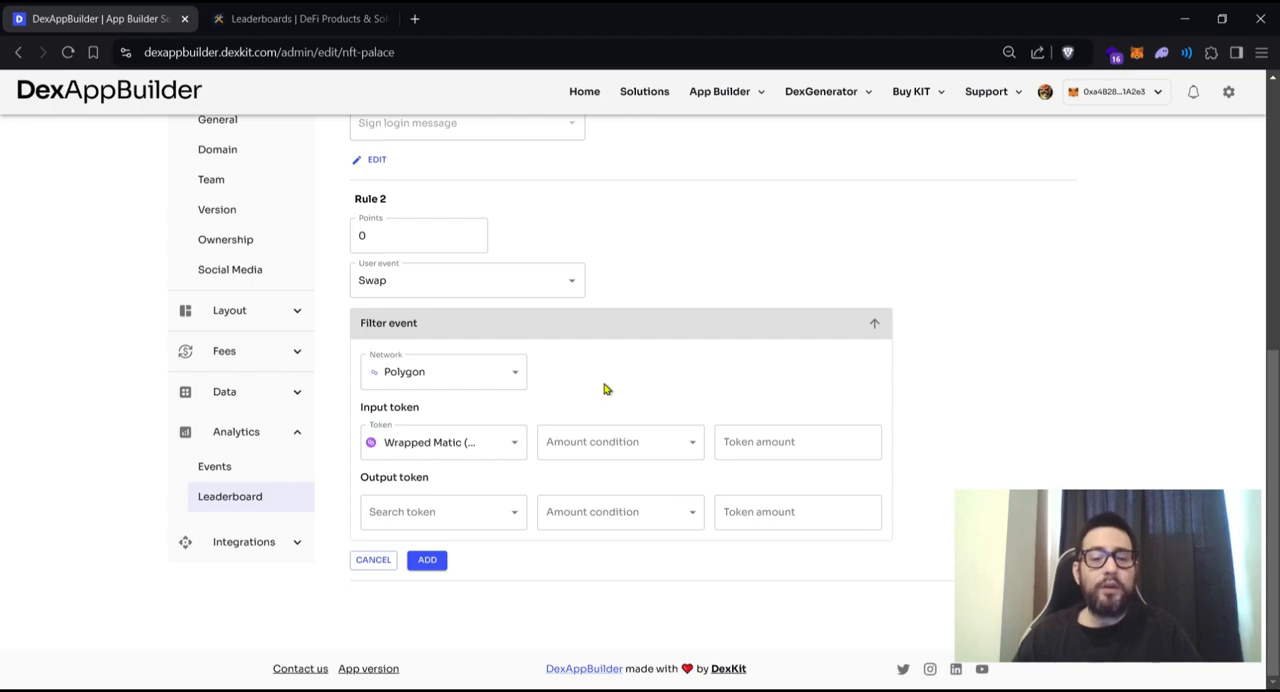
{"action": "left_click", "coordinate": [514, 515]}
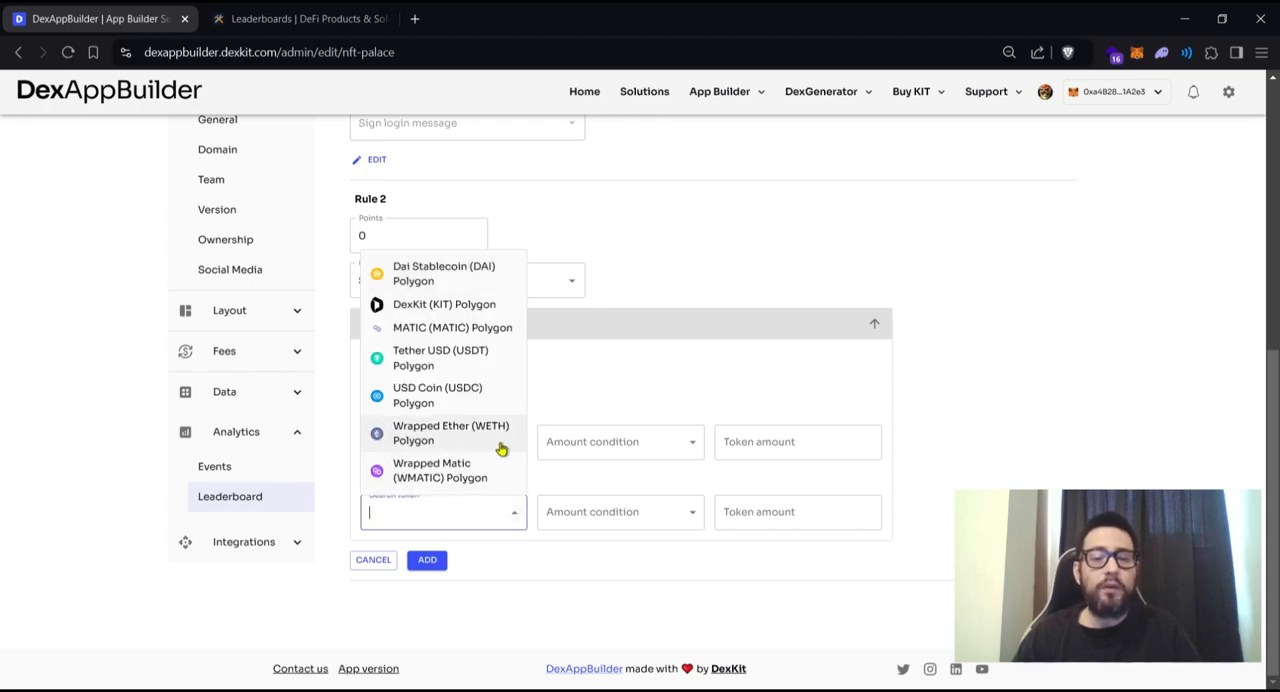
{"action": "left_click", "coordinate": [449, 308]}
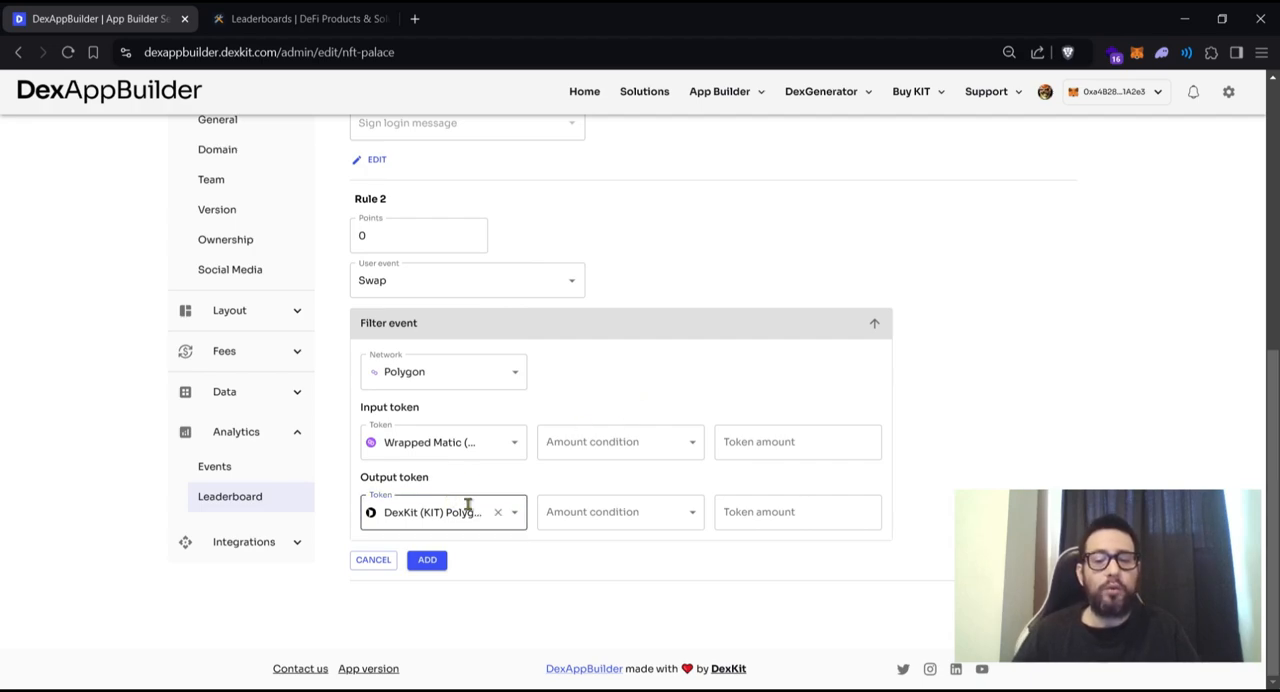
- Require the Rule 2 input token amount to equal 5 with the eq = condition
{"action": "left_click", "coordinate": [699, 448]}
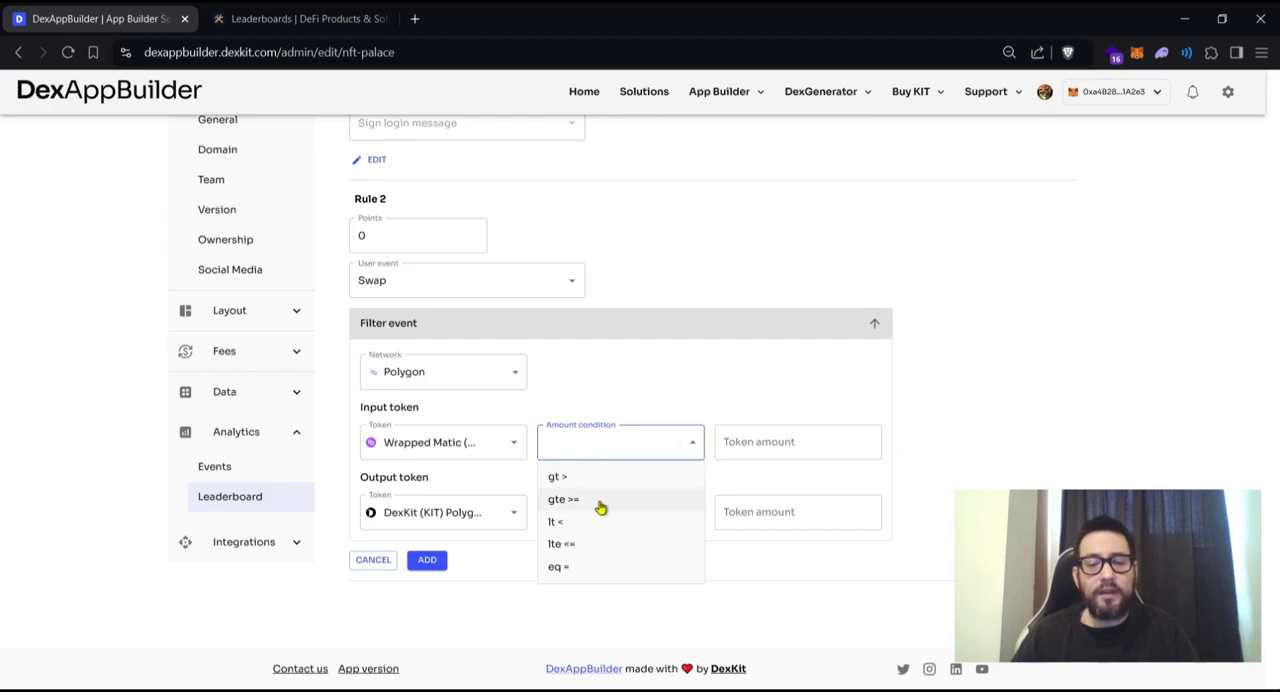
{"action": "left_click", "coordinate": [584, 571]}
{"action": "left_click", "coordinate": [737, 447]}
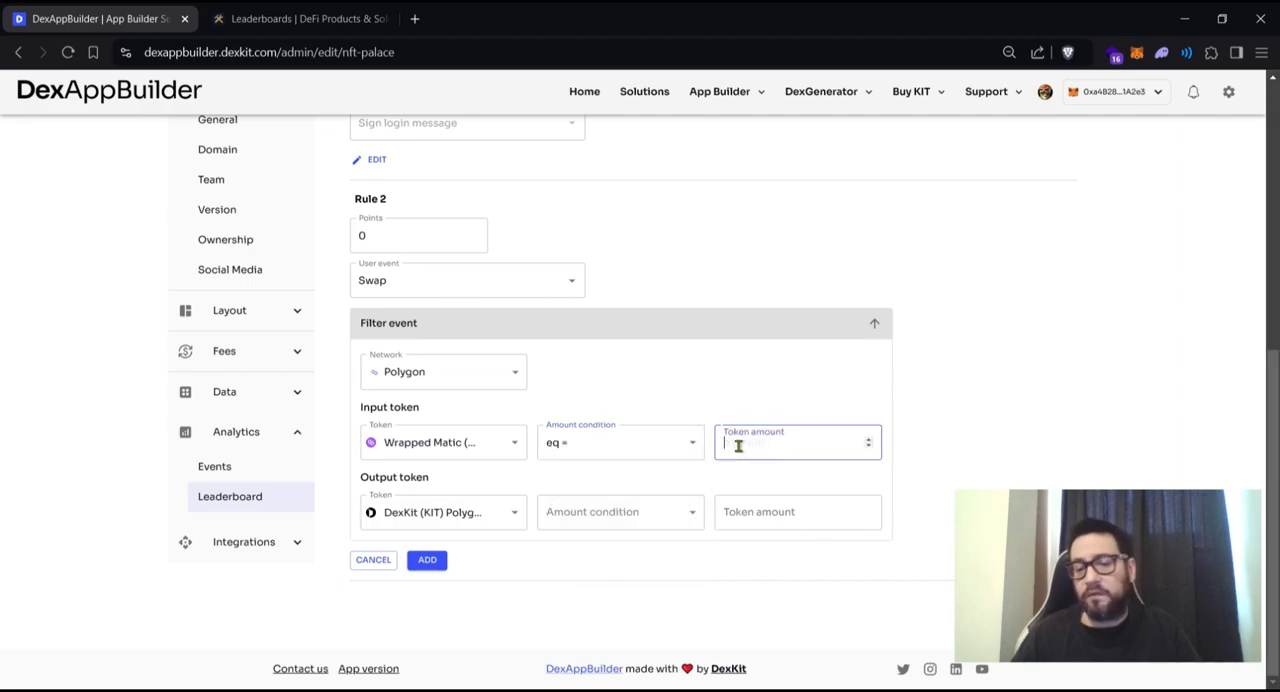
{"action": "type", "text": "5"}
{"action": "left_click", "coordinate": [828, 384]}
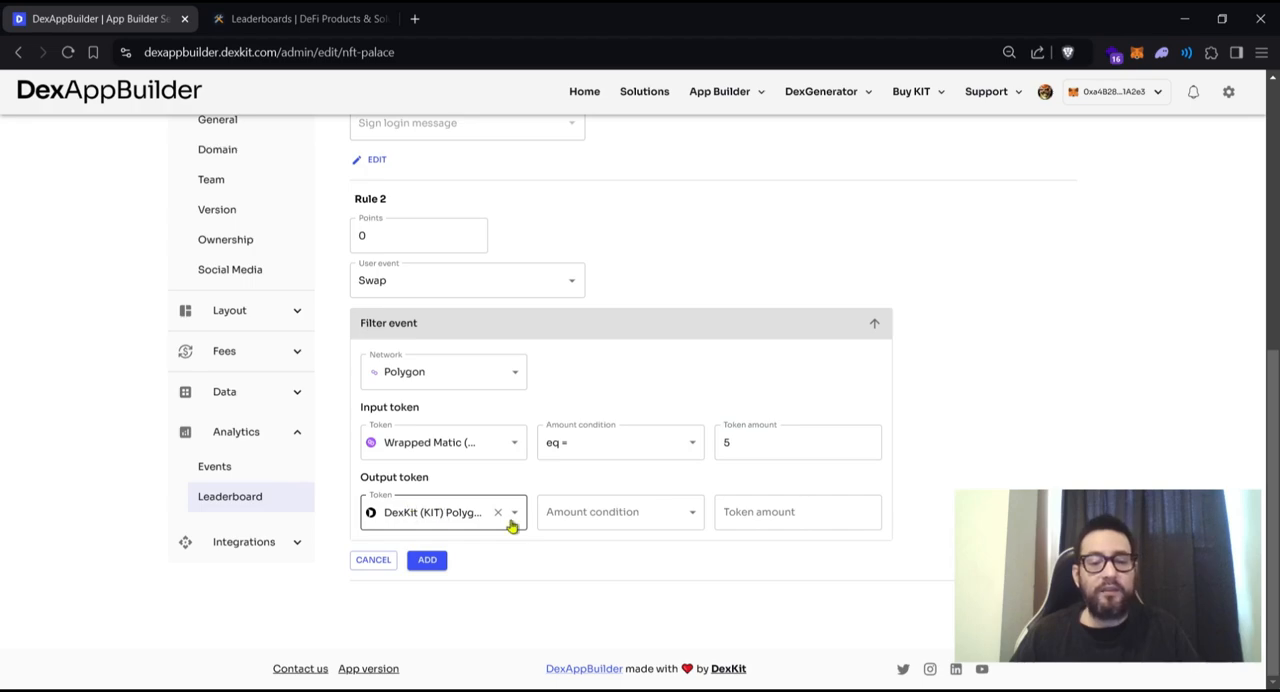
- Set the Rule 2 output token condition to gt > with amount 5, and award 2 points for the rule
{"action": "left_click", "coordinate": [692, 512]}
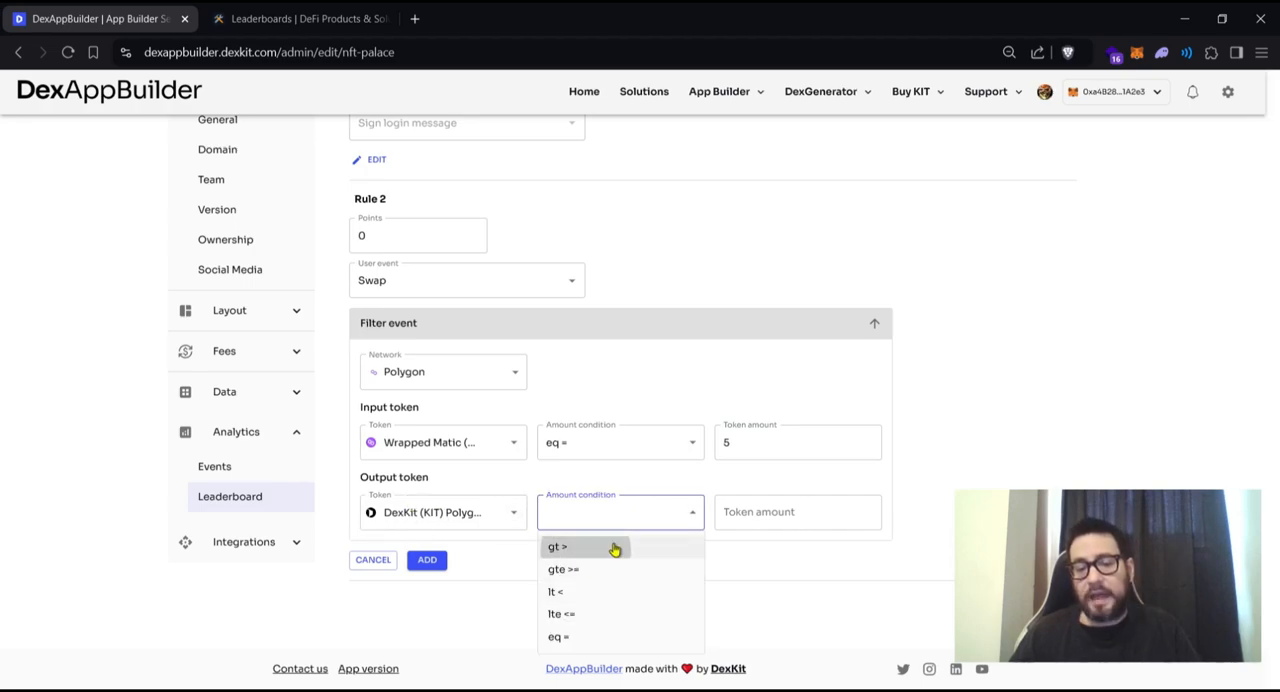
{"action": "left_click", "coordinate": [610, 546]}
{"action": "left_click", "coordinate": [757, 513]}
{"action": "type", "text": "5"}
{"action": "left_click", "coordinate": [1022, 440]}
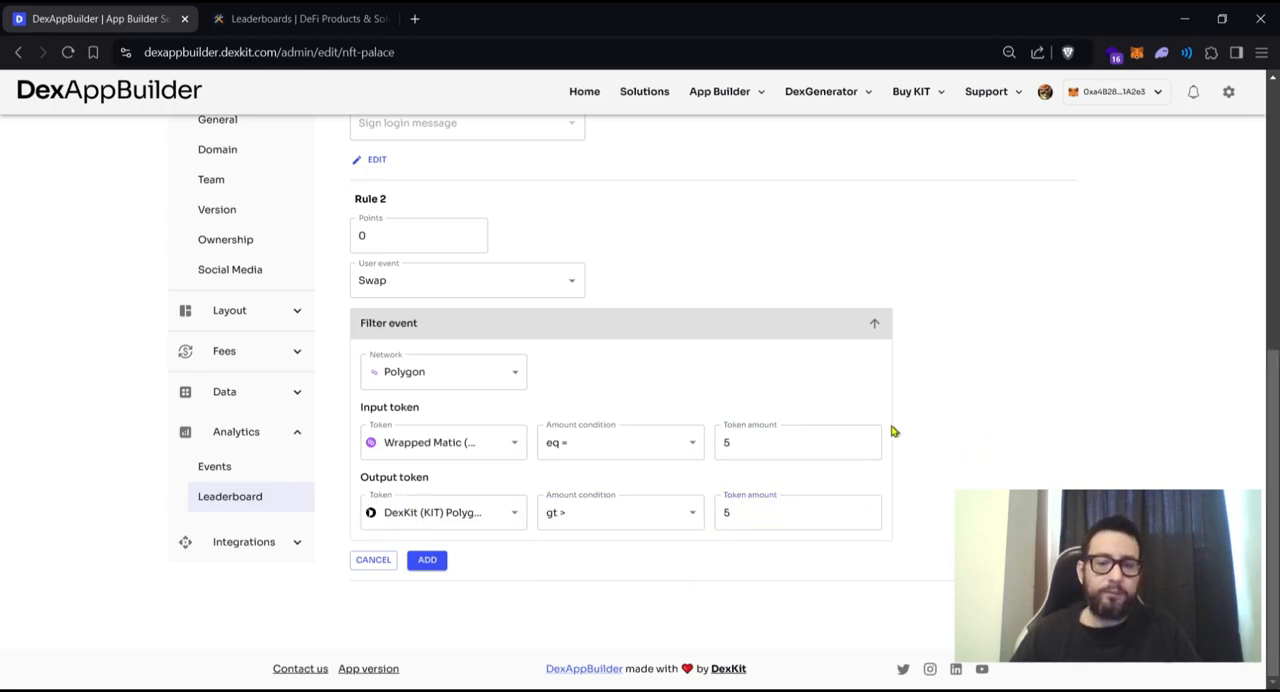
{"action": "double_click", "coordinate": [476, 231]}
{"action": "left_click", "coordinate": [1174, 465]}
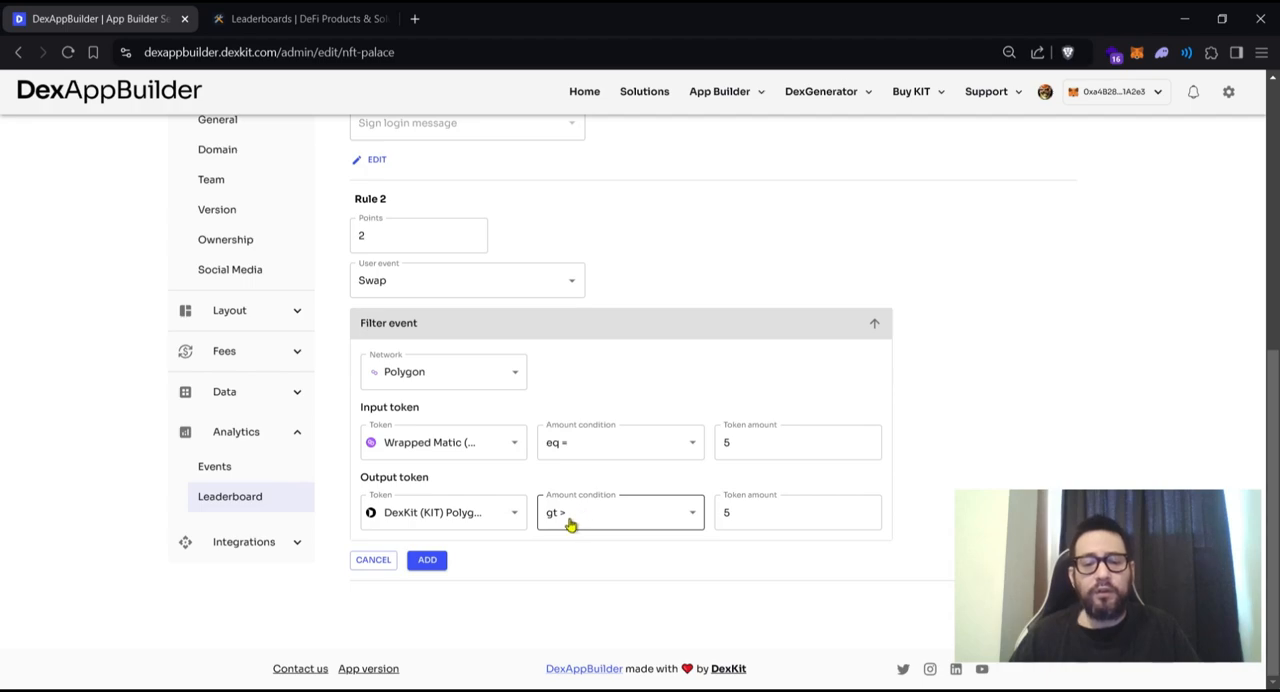
- Change the Rule 2 output amount condition to gte >= and add the rule to the leaderboard
{"action": "left_click", "coordinate": [606, 517]}
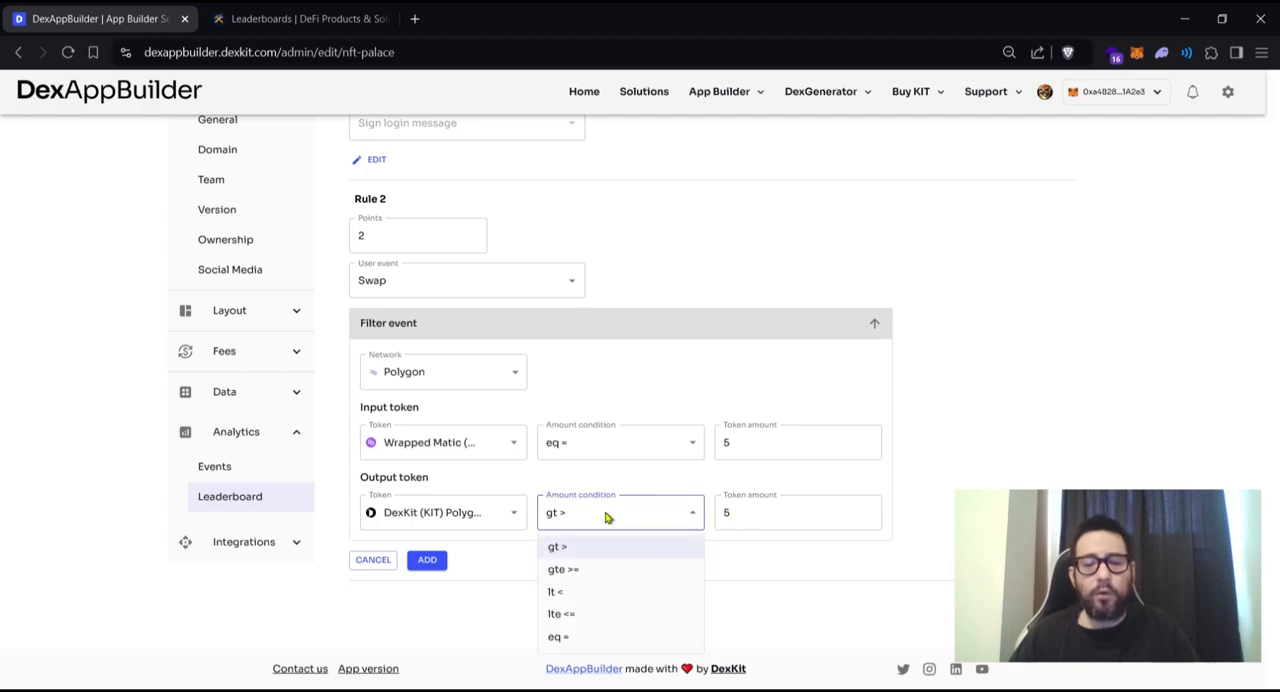
{"action": "left_click", "coordinate": [586, 571]}
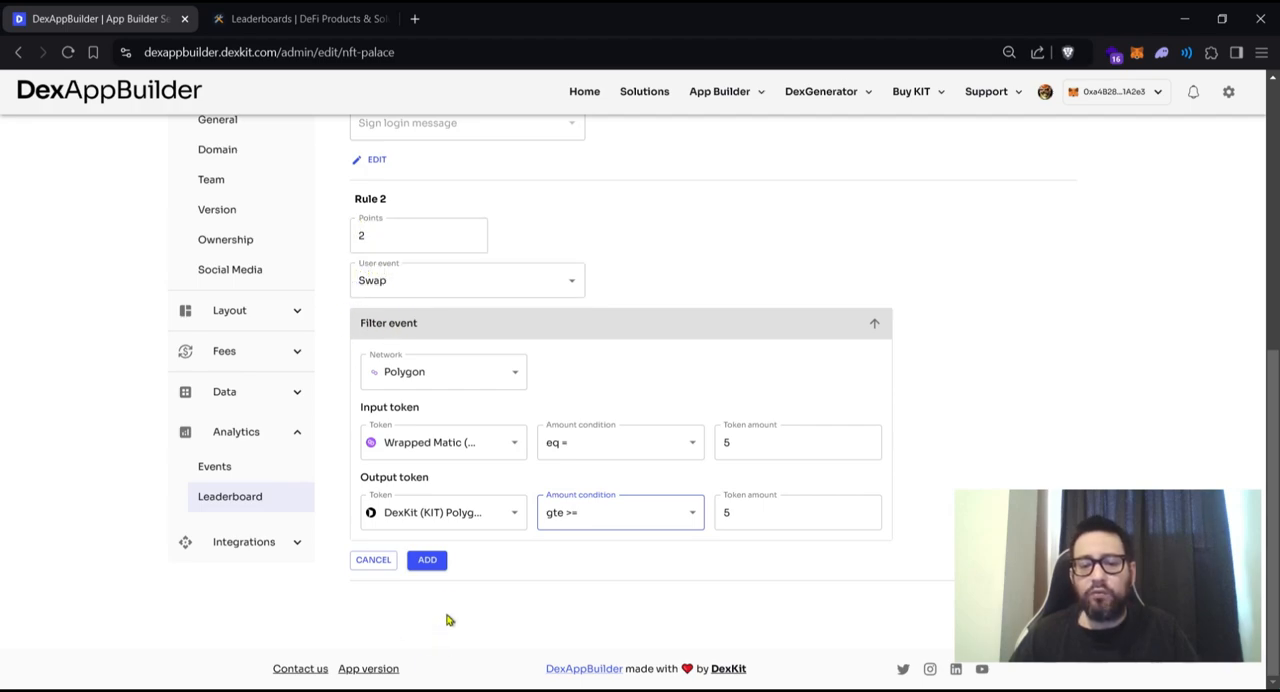
{"action": "left_click", "coordinate": [428, 561]}
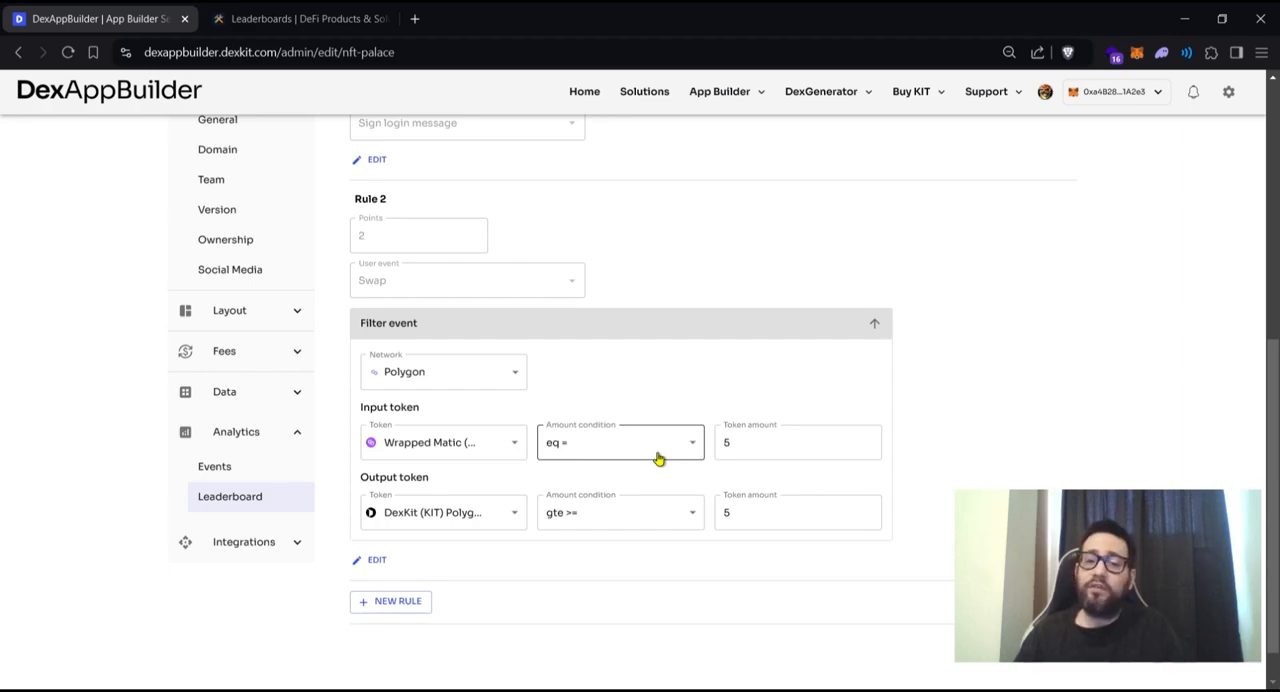
- Start a third rule for the Swap user event and filter it to the Optimism network
{"action": "left_click", "coordinate": [411, 606]}
{"action": "scroll", "coordinate": [477, 566], "scroll_direction": "down", "scroll_amount": 4}
{"action": "left_click", "coordinate": [435, 506]}
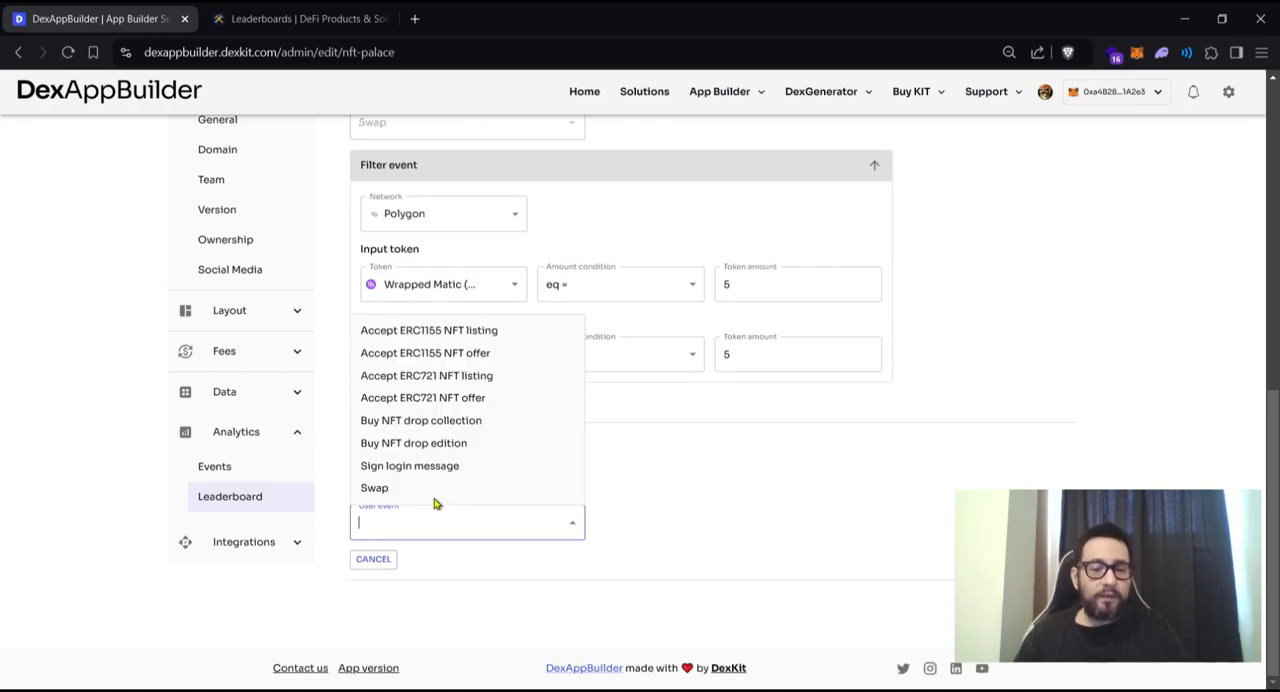
{"action": "left_click", "coordinate": [428, 490]}
{"action": "left_click", "coordinate": [616, 515]}
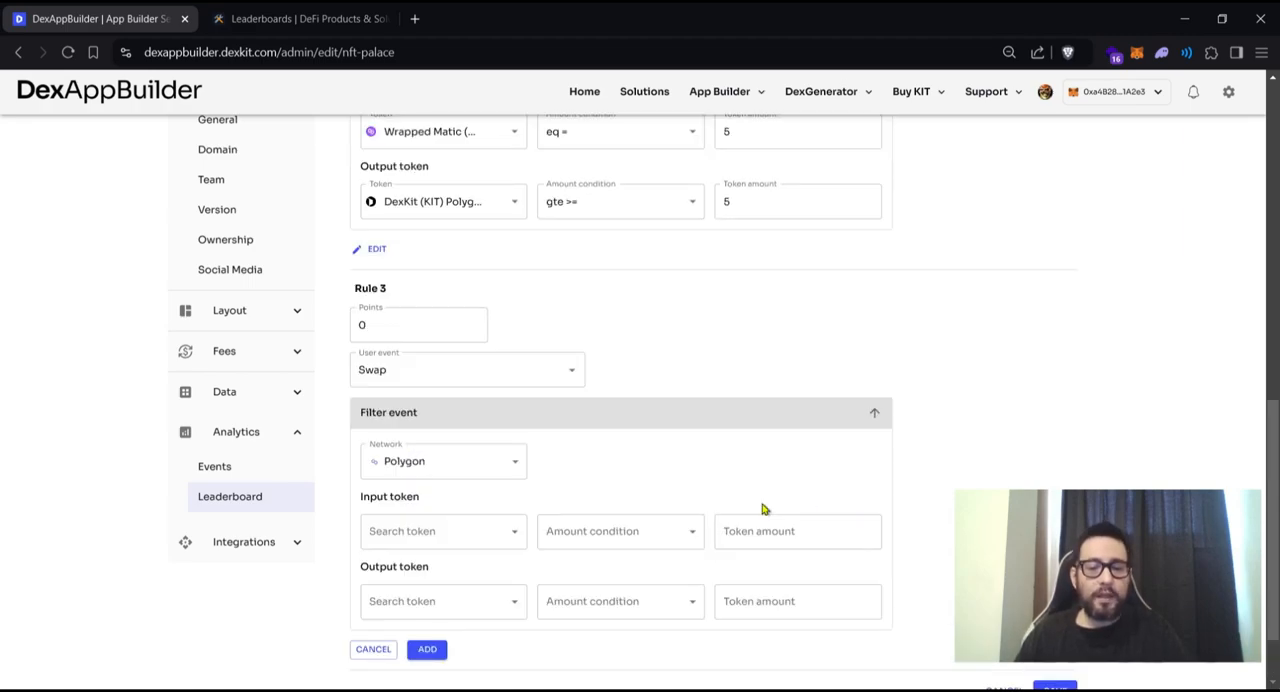
{"action": "left_click", "coordinate": [497, 472]}
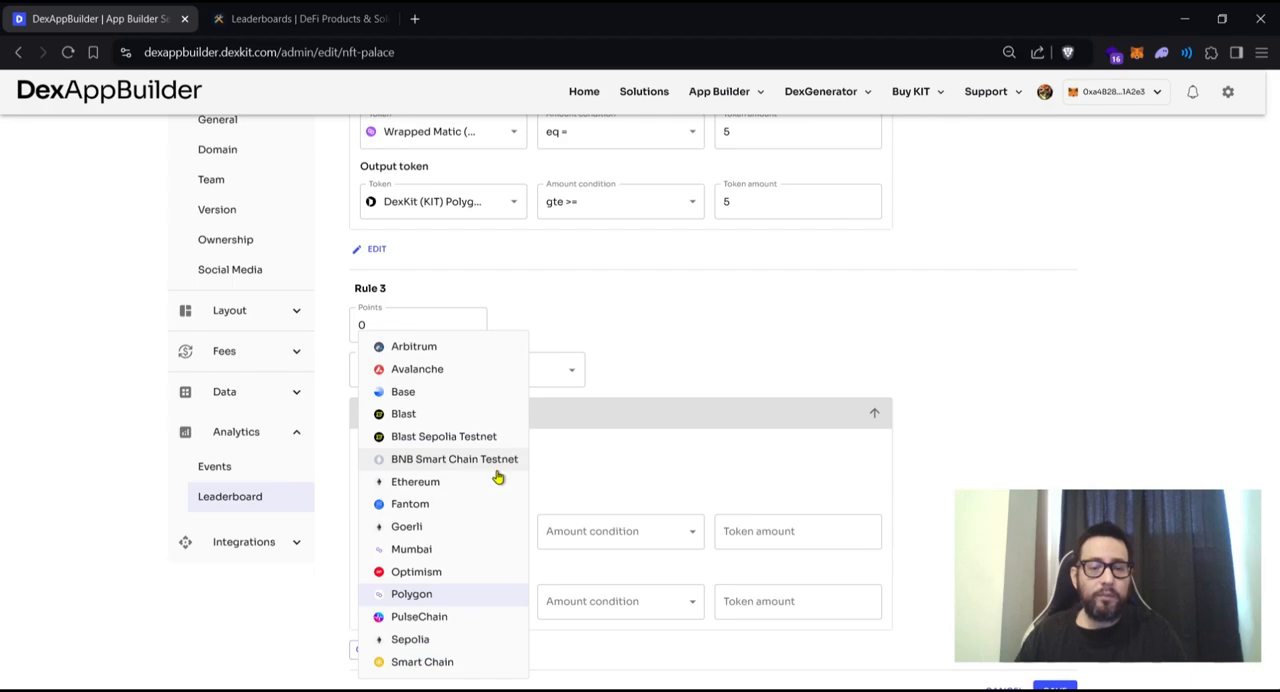
{"action": "left_click", "coordinate": [447, 576]}
- Choose USD Coin (USDC) Optimism as the input token of Rule 3
{"action": "scroll", "coordinate": [694, 449], "scroll_direction": "down", "scroll_amount": 1}
{"action": "left_click", "coordinate": [506, 445]}
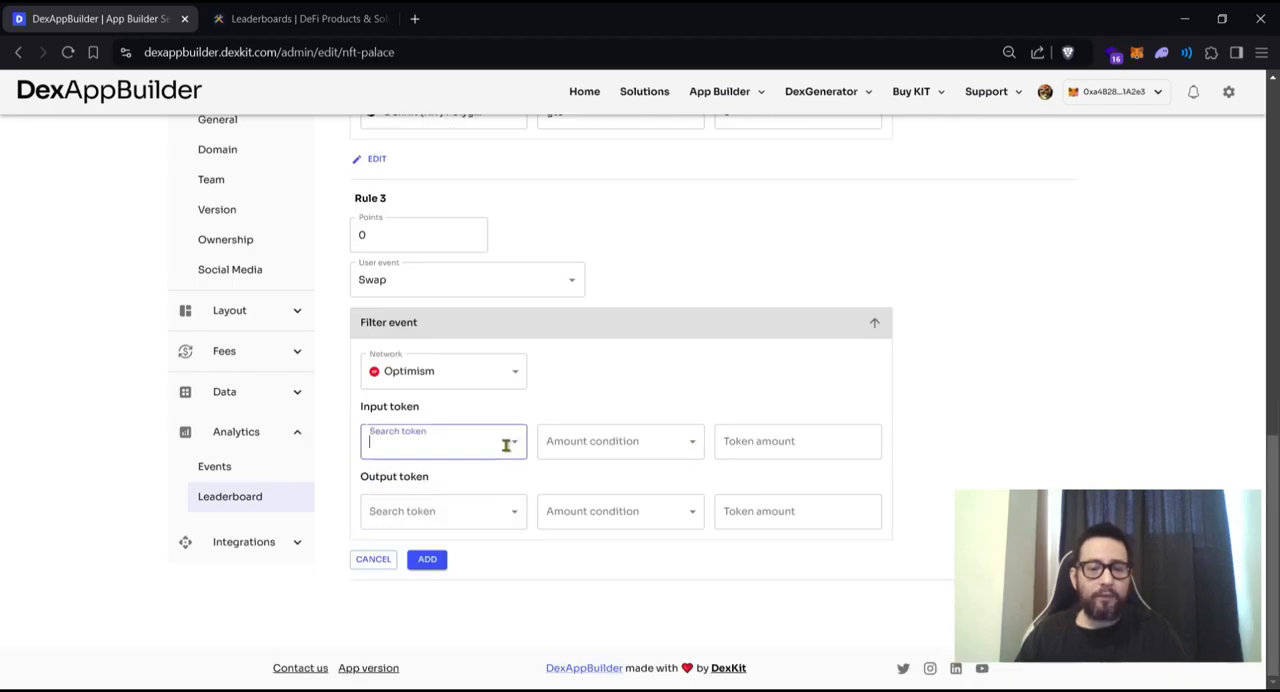
{"action": "left_click", "coordinate": [515, 443]}
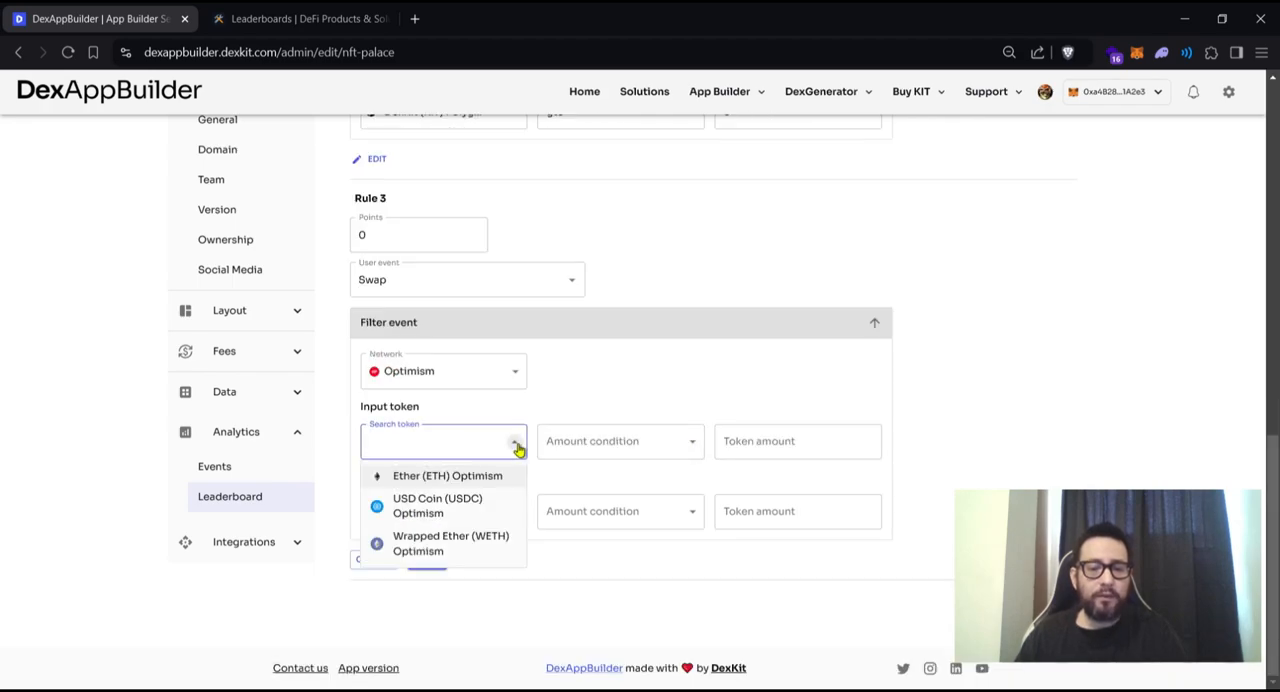
{"action": "left_click", "coordinate": [480, 500]}
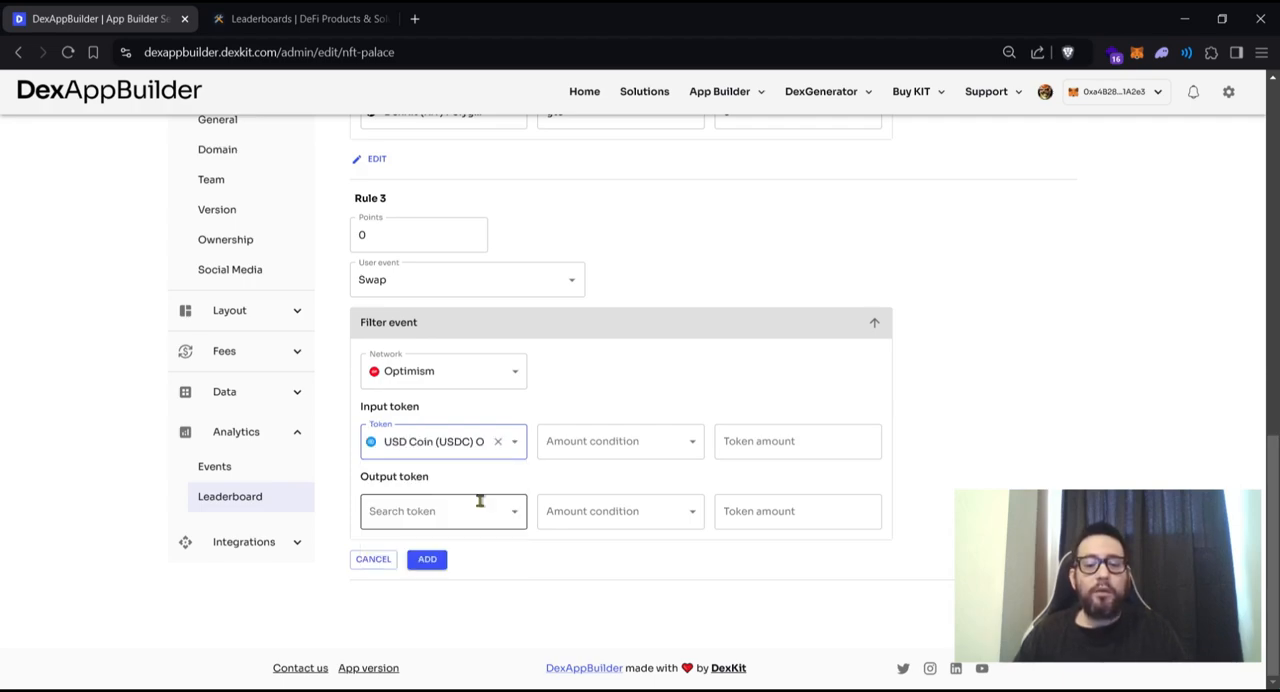
{"action": "left_click", "coordinate": [731, 382]}
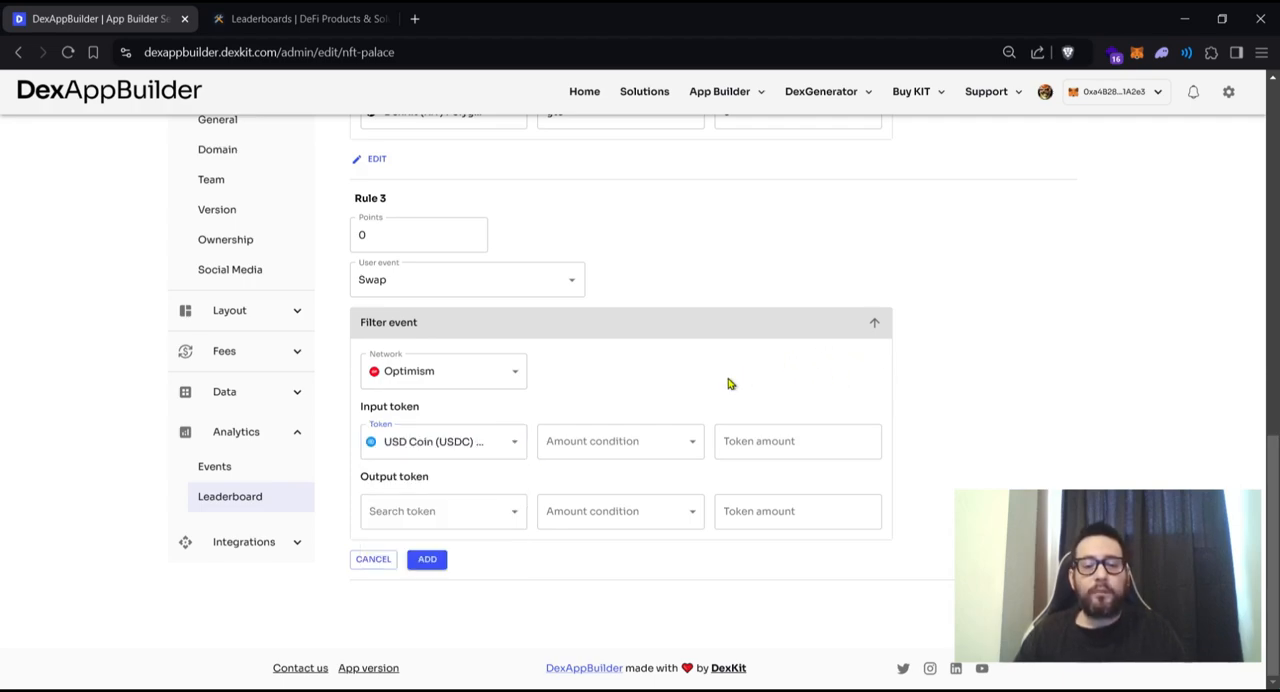
- Set the Rule 3 input token's amount condition to gte >= with a token amount of 1
{"action": "left_click", "coordinate": [692, 450]}
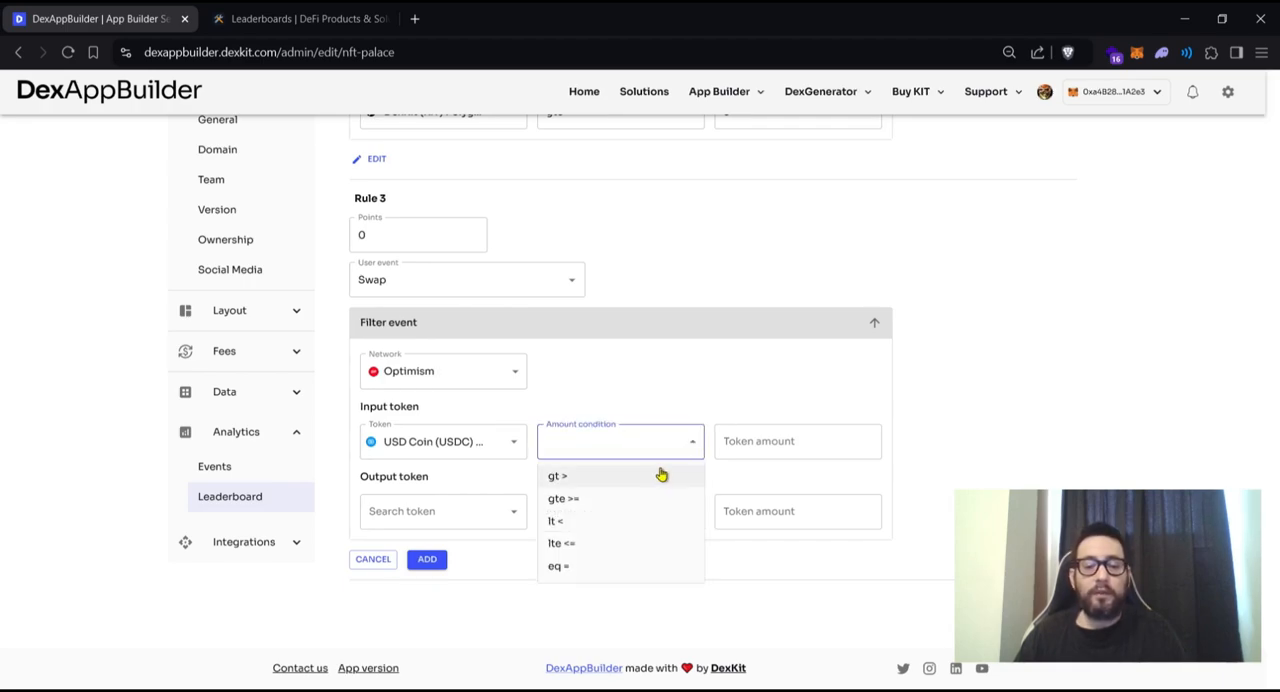
{"action": "left_click", "coordinate": [655, 477]}
{"action": "left_click", "coordinate": [638, 446]}
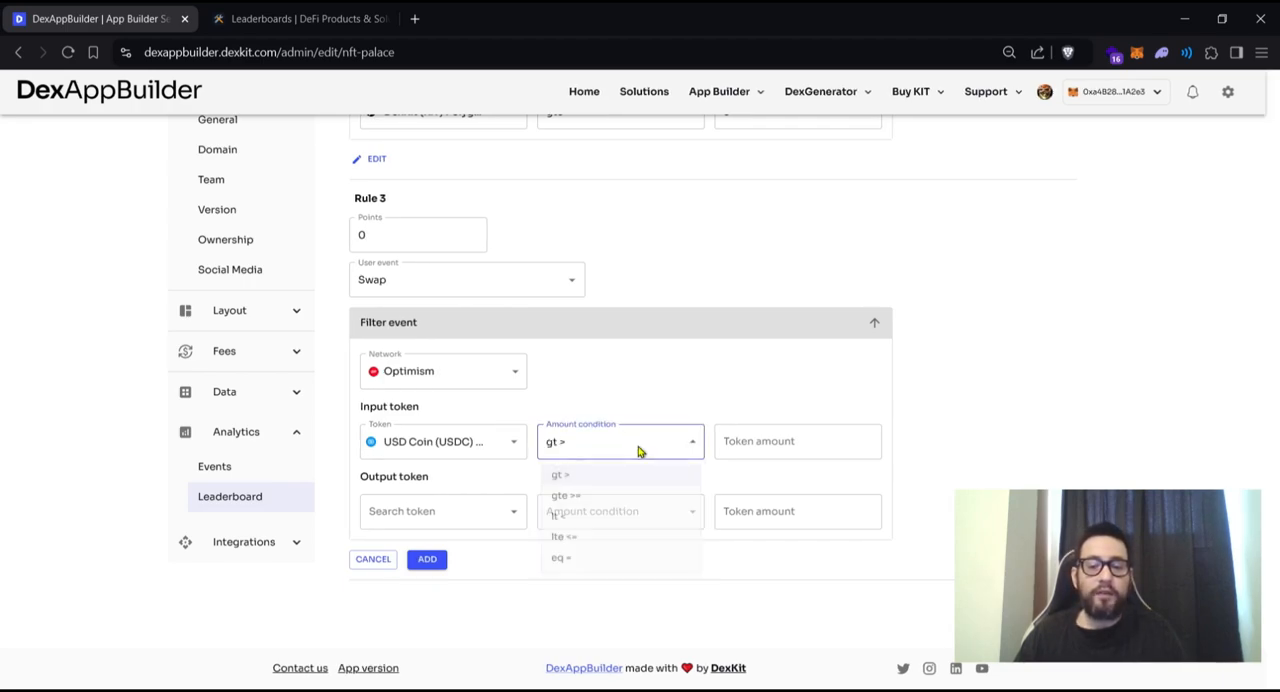
{"action": "left_click", "coordinate": [597, 505]}
{"action": "left_click", "coordinate": [784, 451]}
{"action": "type", "text": "1"}
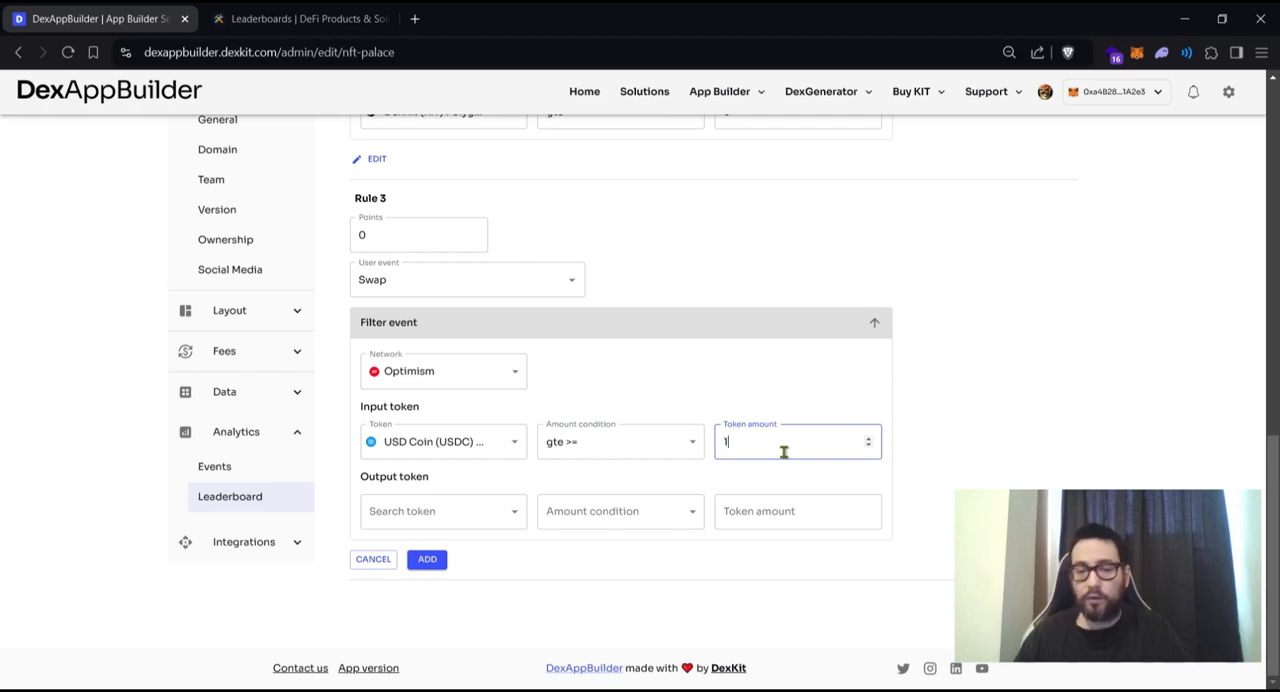
{"action": "left_click", "coordinate": [1040, 382]}
- Choose Ether (ETH) Optimism as the Rule 3 output token, with condition gte >= and amount 0.0001
{"action": "left_click", "coordinate": [432, 505]}
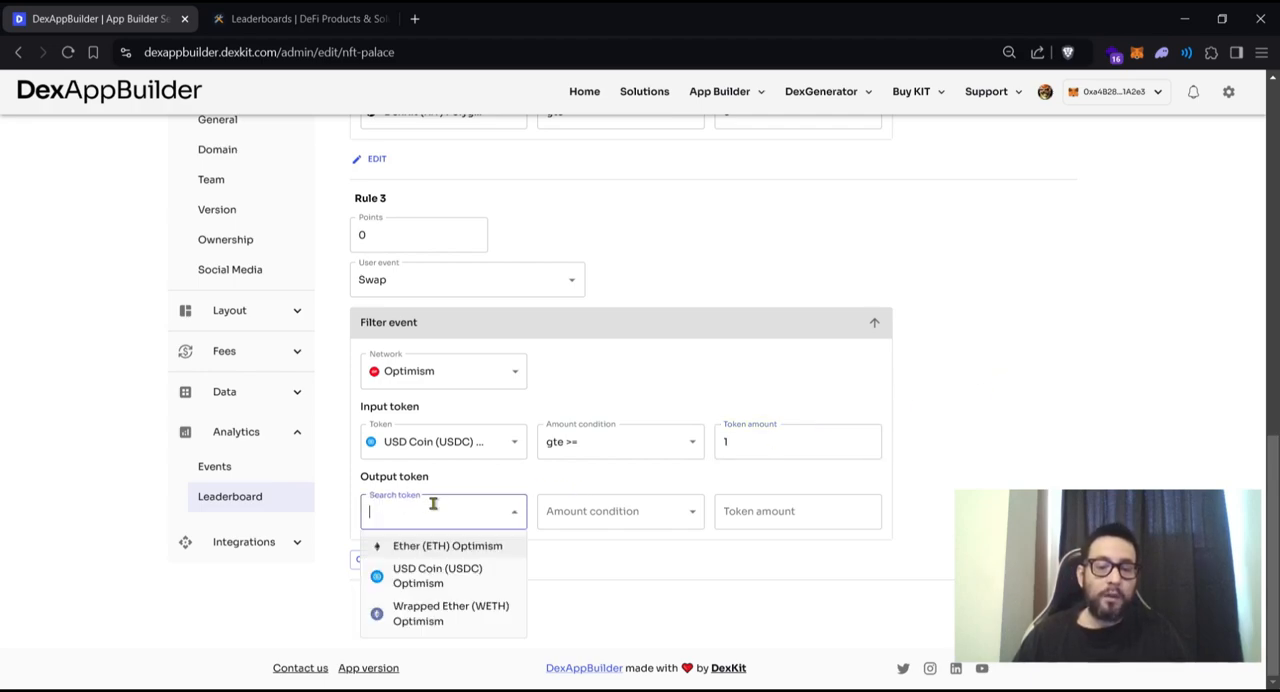
{"action": "left_click", "coordinate": [462, 552]}
{"action": "left_click", "coordinate": [601, 516]}
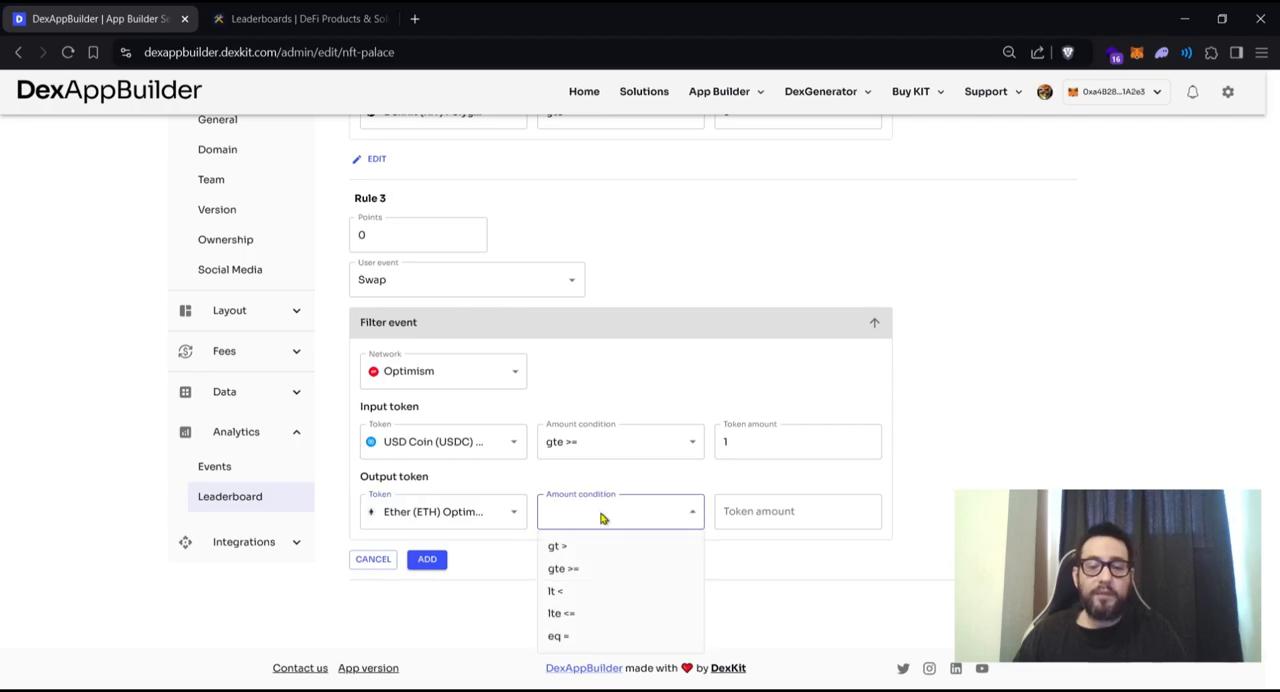
{"action": "left_click", "coordinate": [566, 568]}
{"action": "left_click", "coordinate": [777, 514]}
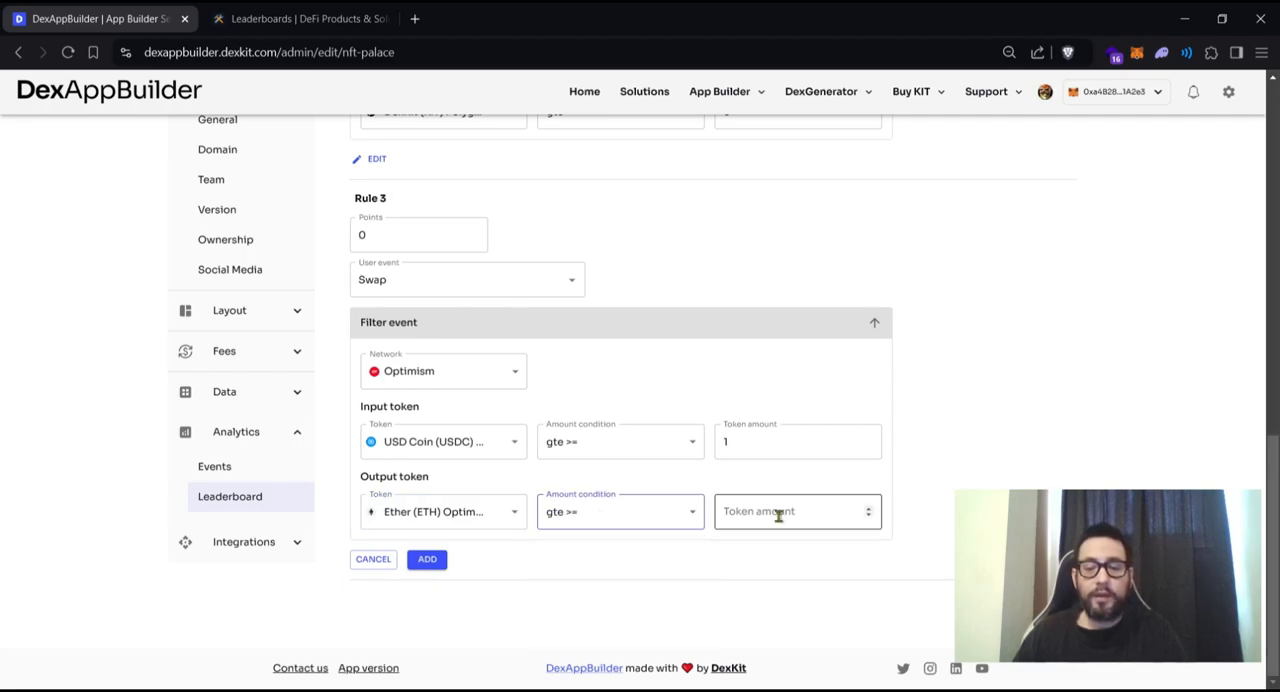
{"action": "type", "text": "0.0001"}
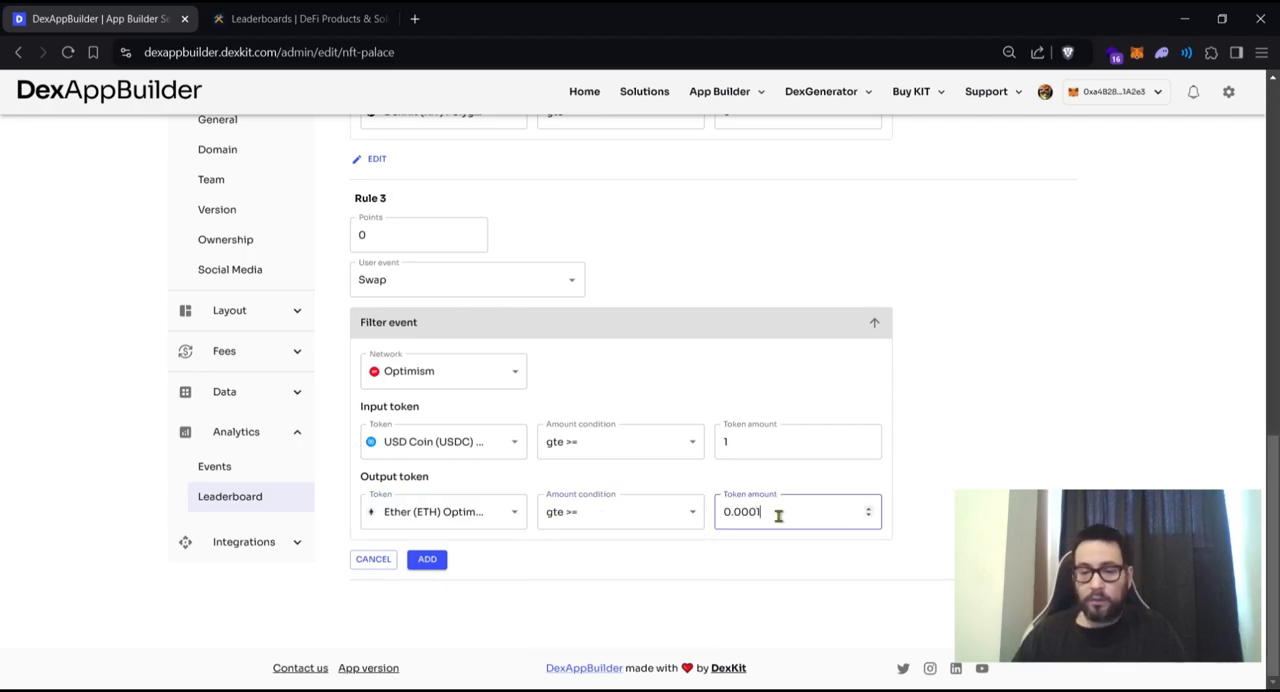
{"action": "left_click", "coordinate": [1058, 380]}
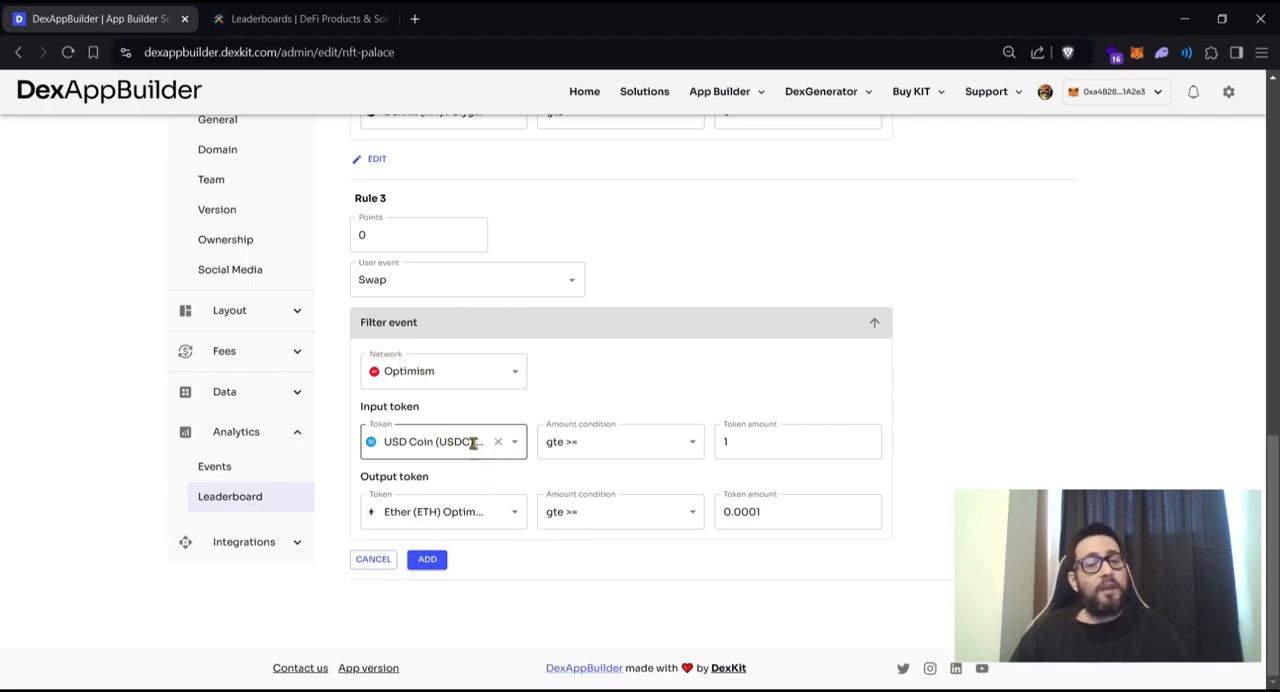
{"action": "left_click_drag", "start_coordinate": [361, 408], "coordinate": [423, 410]}
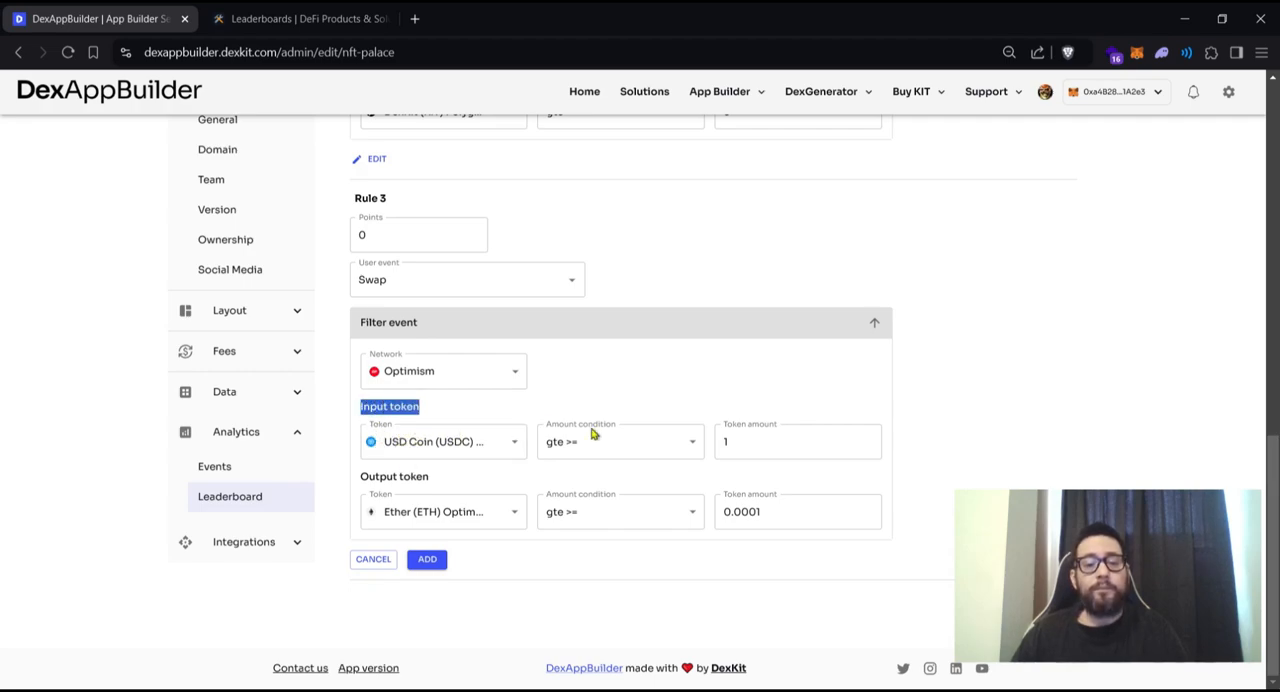
- Add the Optimism swap rule to the leaderboard as Rule 3
{"action": "left_click", "coordinate": [645, 378]}
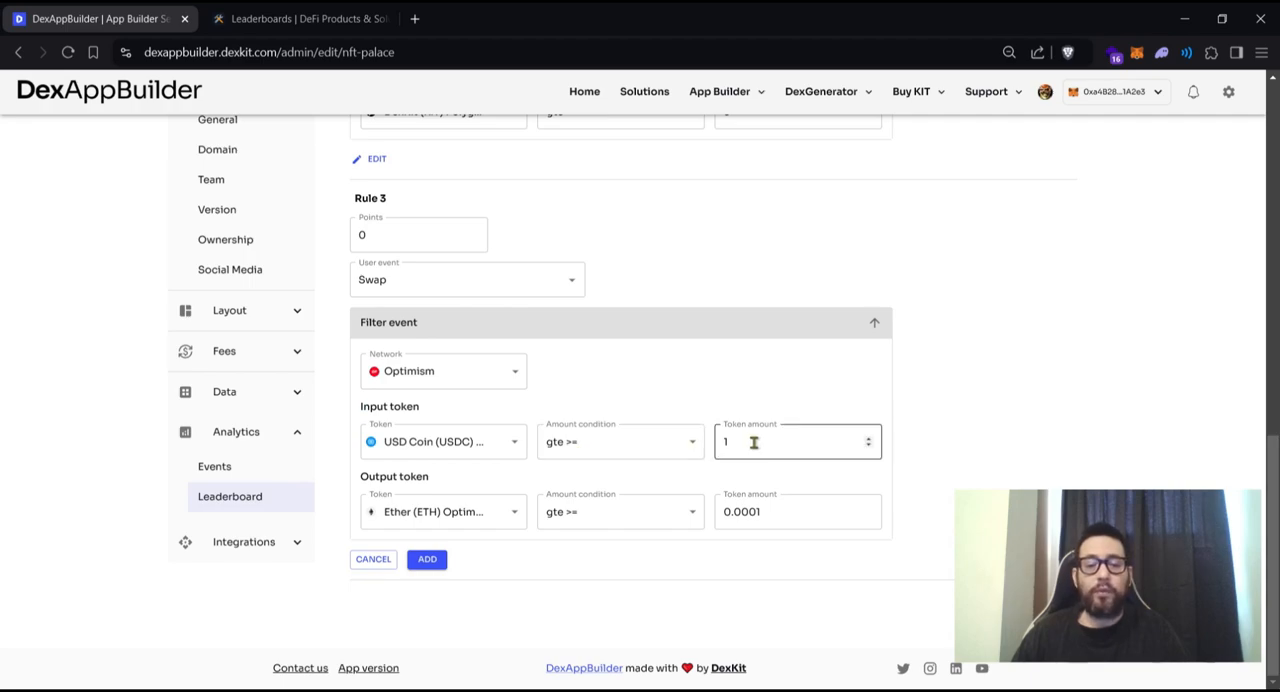
{"action": "left_click_drag", "start_coordinate": [362, 478], "coordinate": [400, 477]}
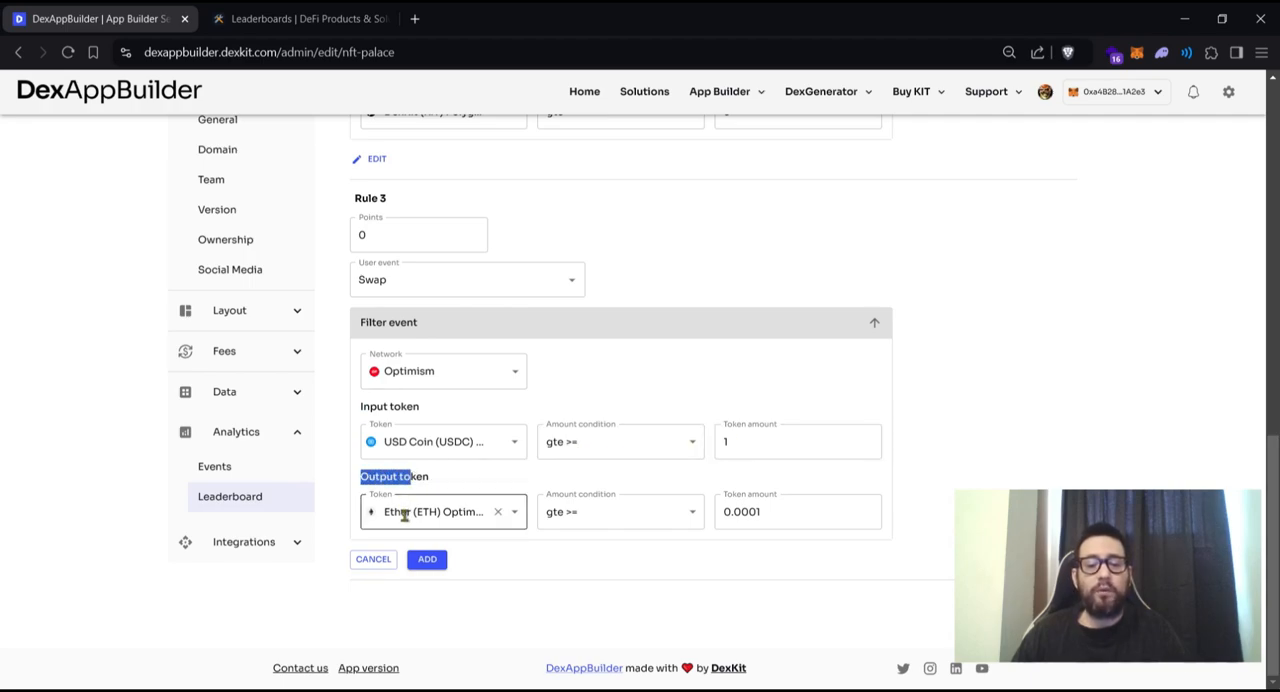
{"action": "left_click", "coordinate": [452, 479]}
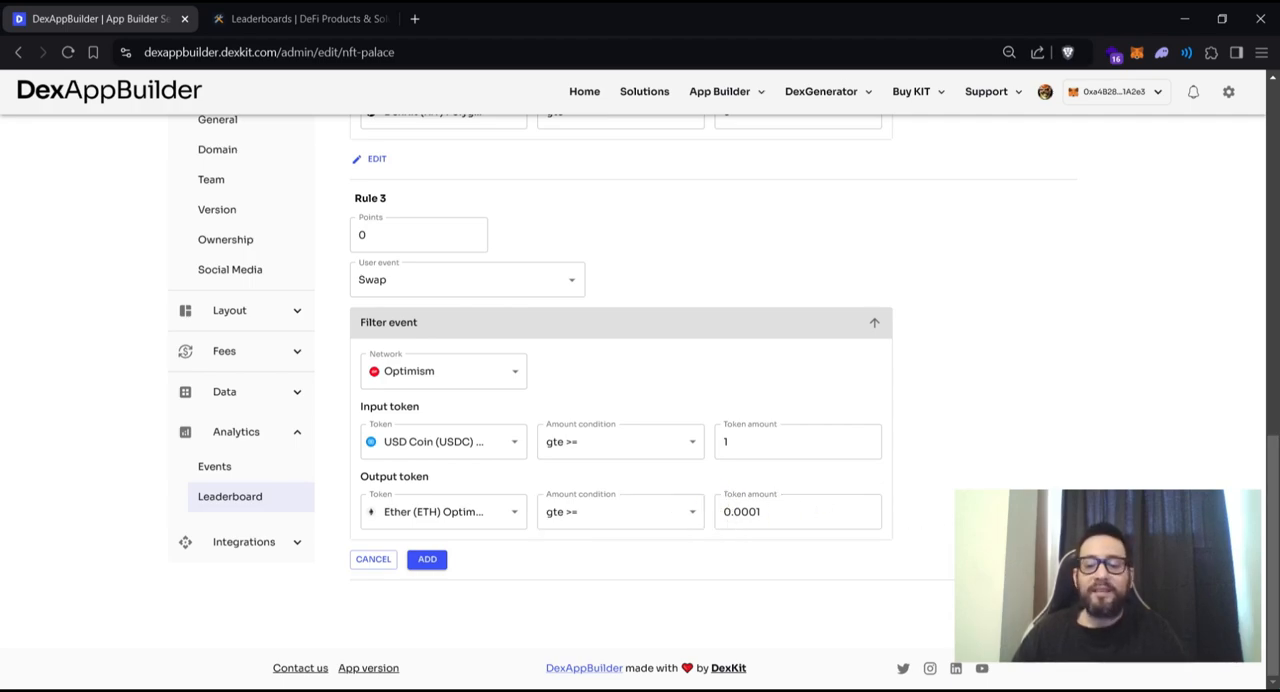
{"action": "left_click", "coordinate": [429, 565]}
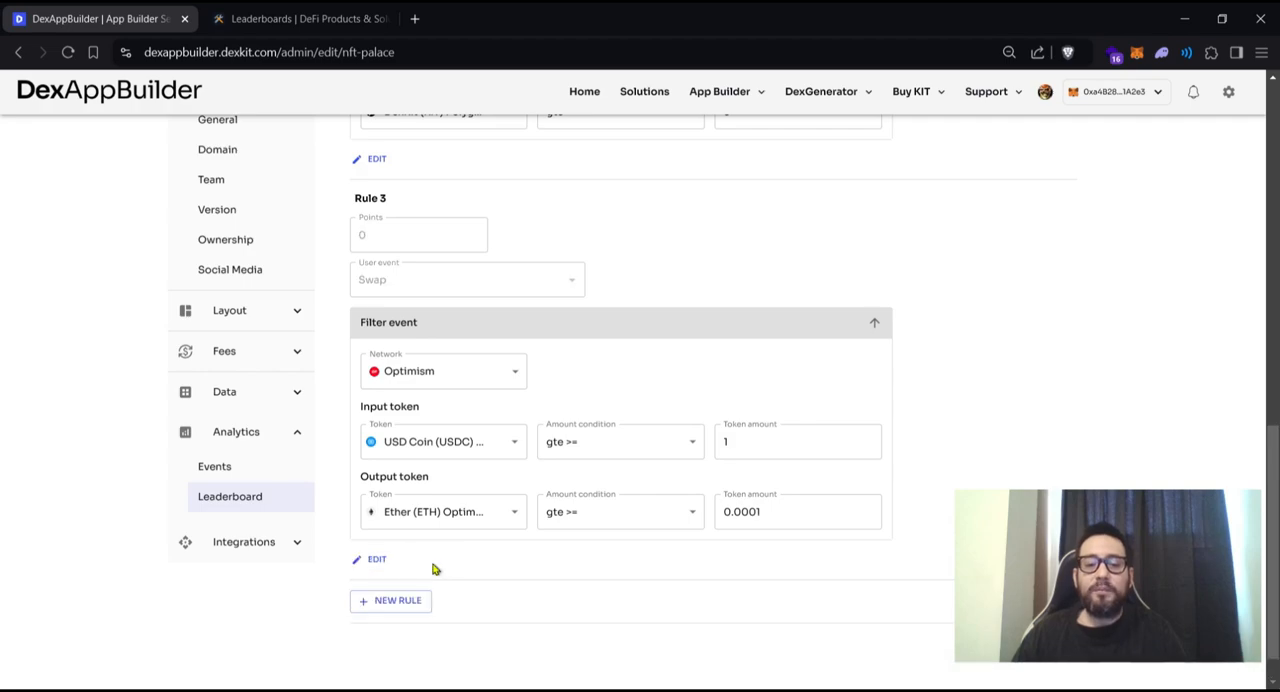
{"action": "scroll", "coordinate": [743, 578], "scroll_direction": "down", "scroll_amount": 1}
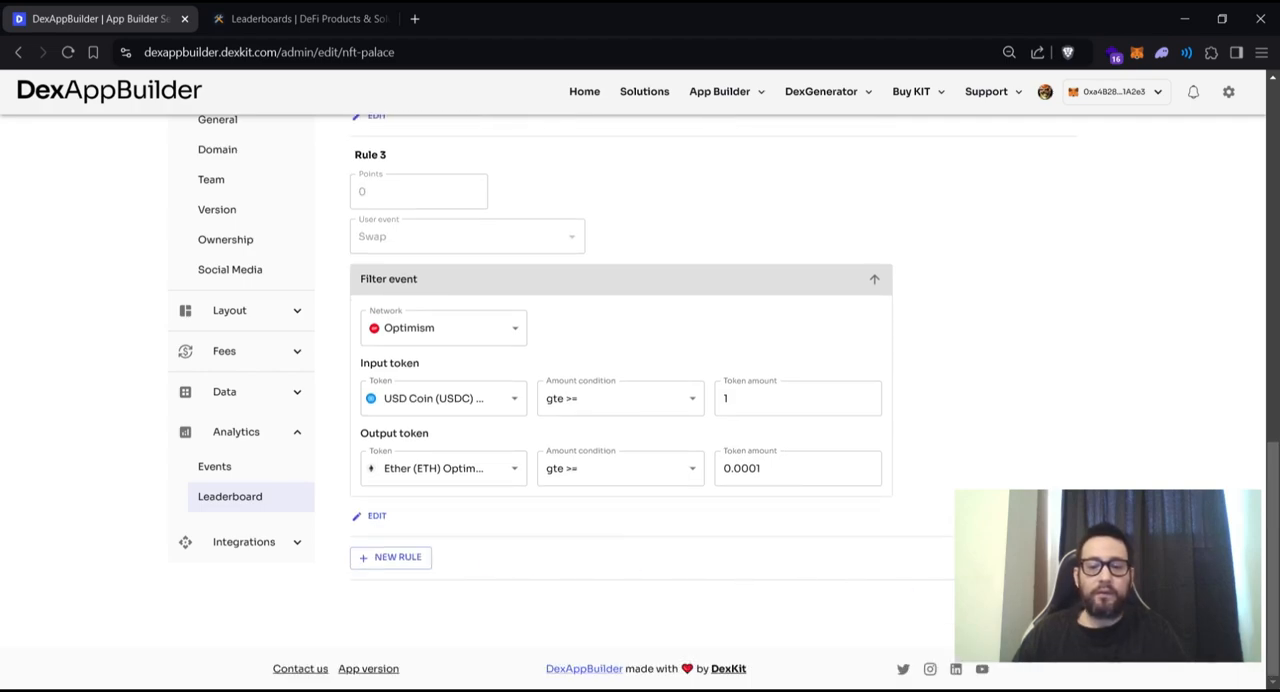
{"action": "left_click", "coordinate": [768, 690]}
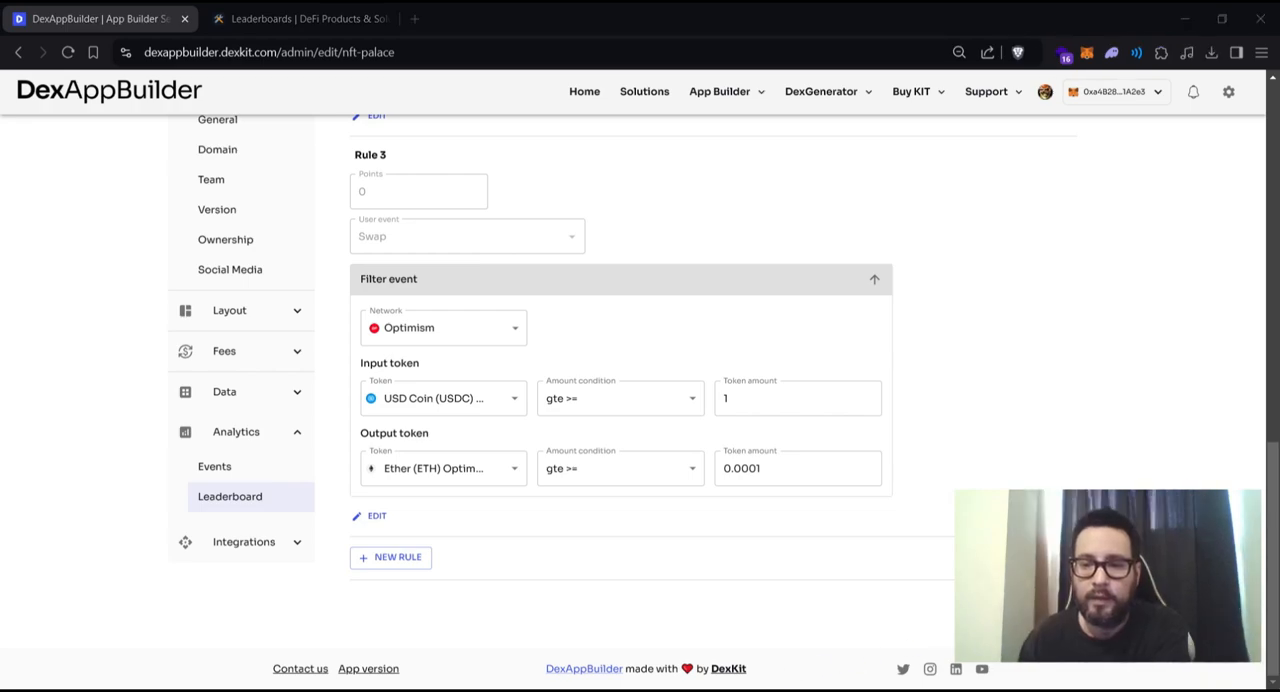
{"action": "left_click", "coordinate": [1185, 18]}
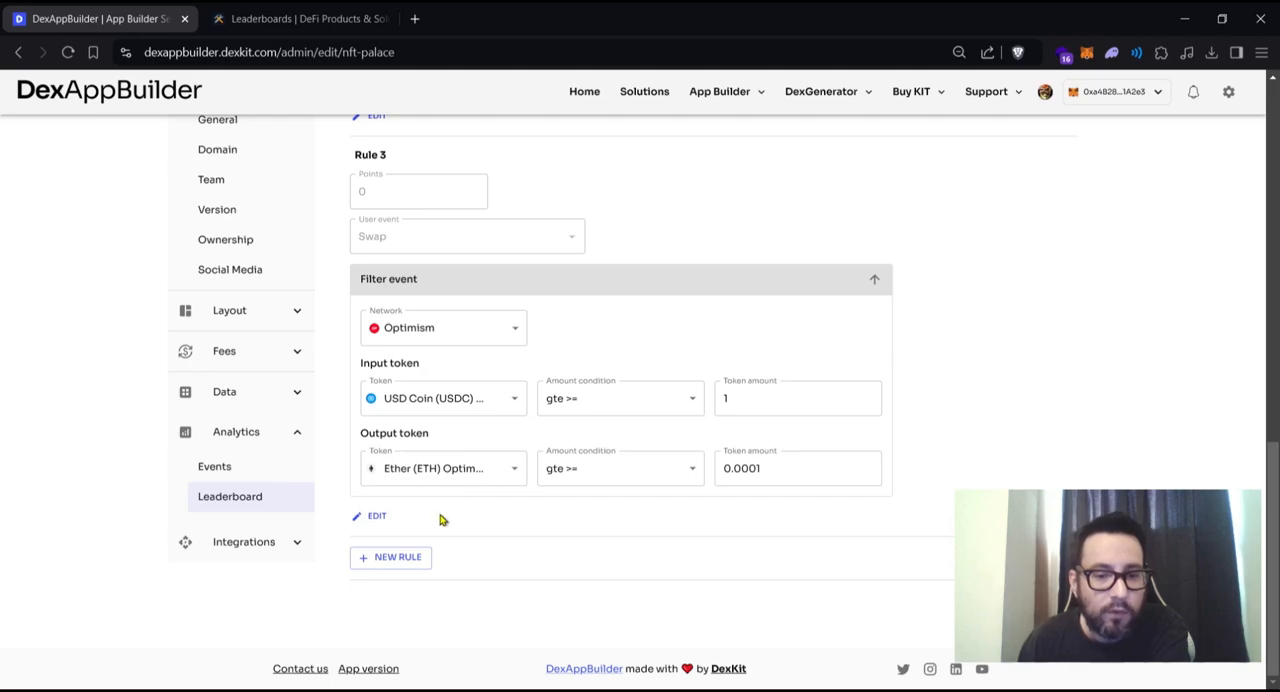
{"action": "left_click", "coordinate": [404, 567]}
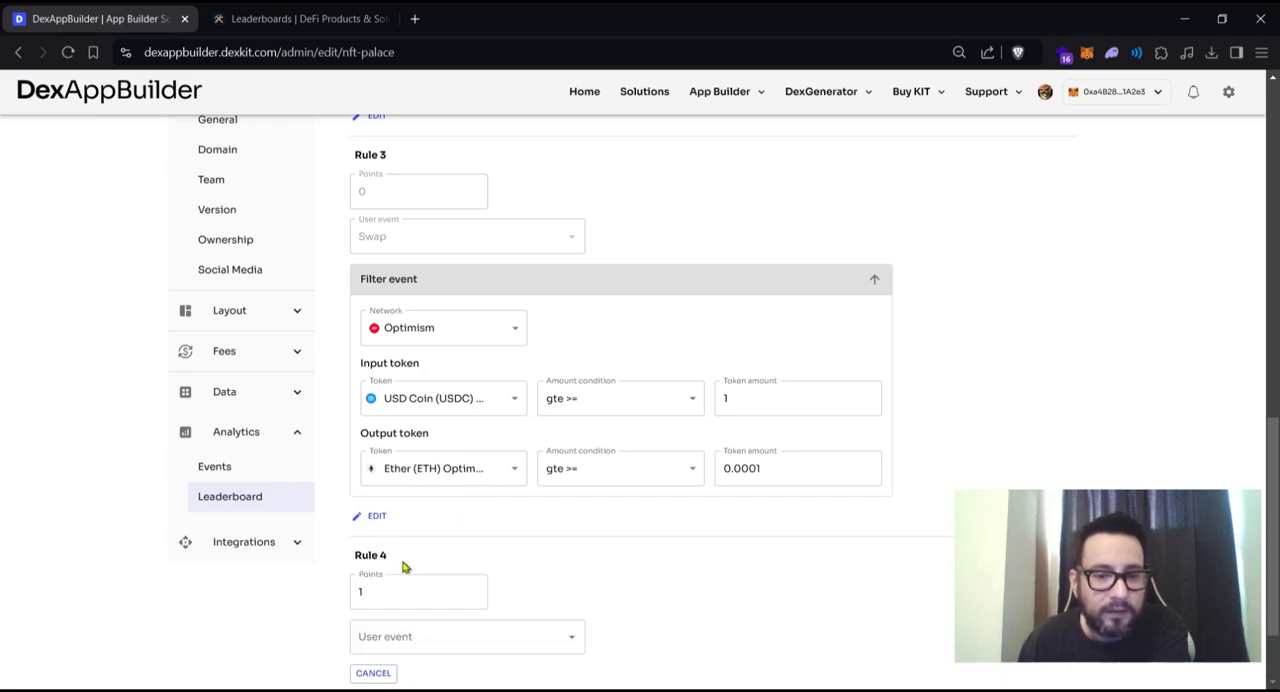
{"action": "scroll", "coordinate": [473, 534], "scroll_direction": "up", "scroll_amount": 2}
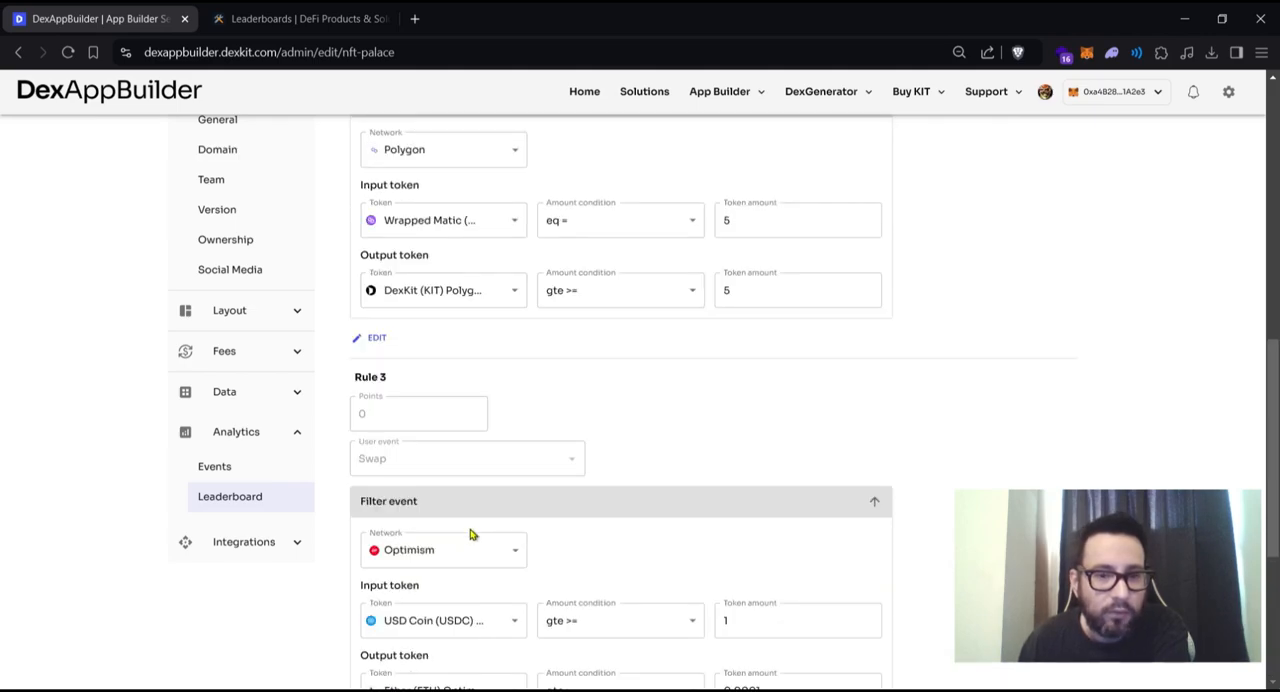
{"action": "scroll", "coordinate": [473, 534], "scroll_direction": "down", "scroll_amount": 3}
{"action": "scroll", "coordinate": [443, 443], "scroll_direction": "up", "scroll_amount": 2}
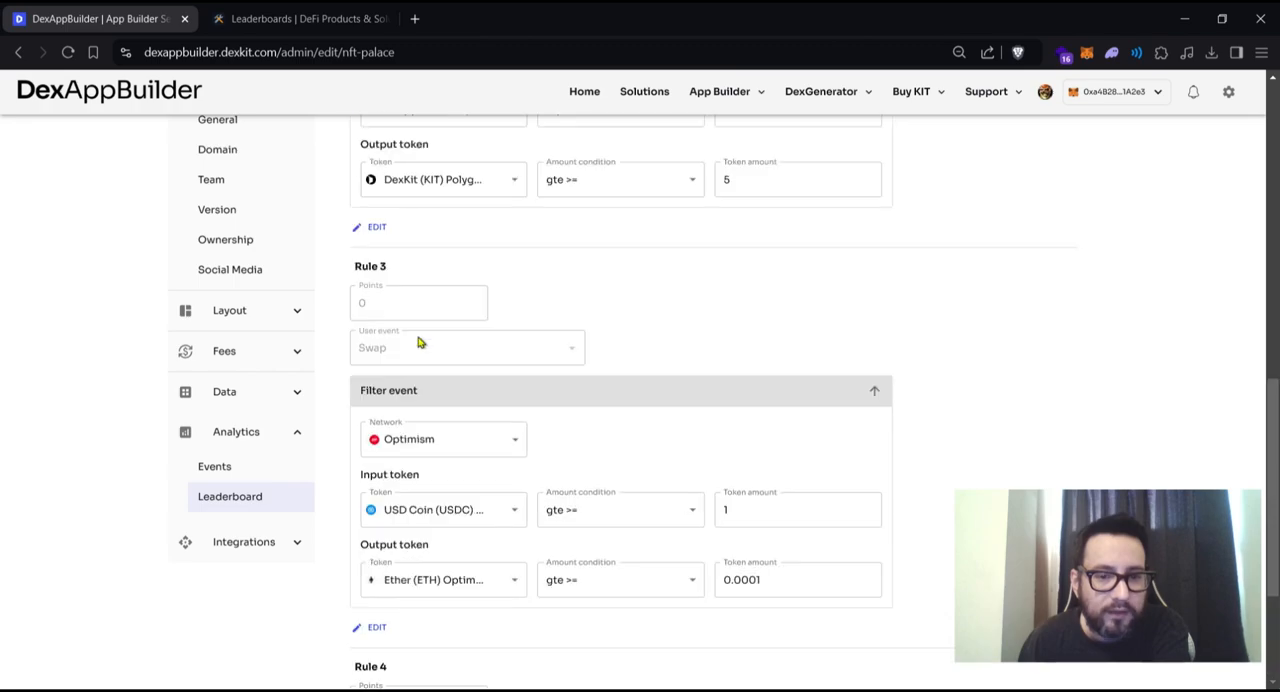
{"action": "scroll", "coordinate": [404, 420], "scroll_direction": "down", "scroll_amount": 2}
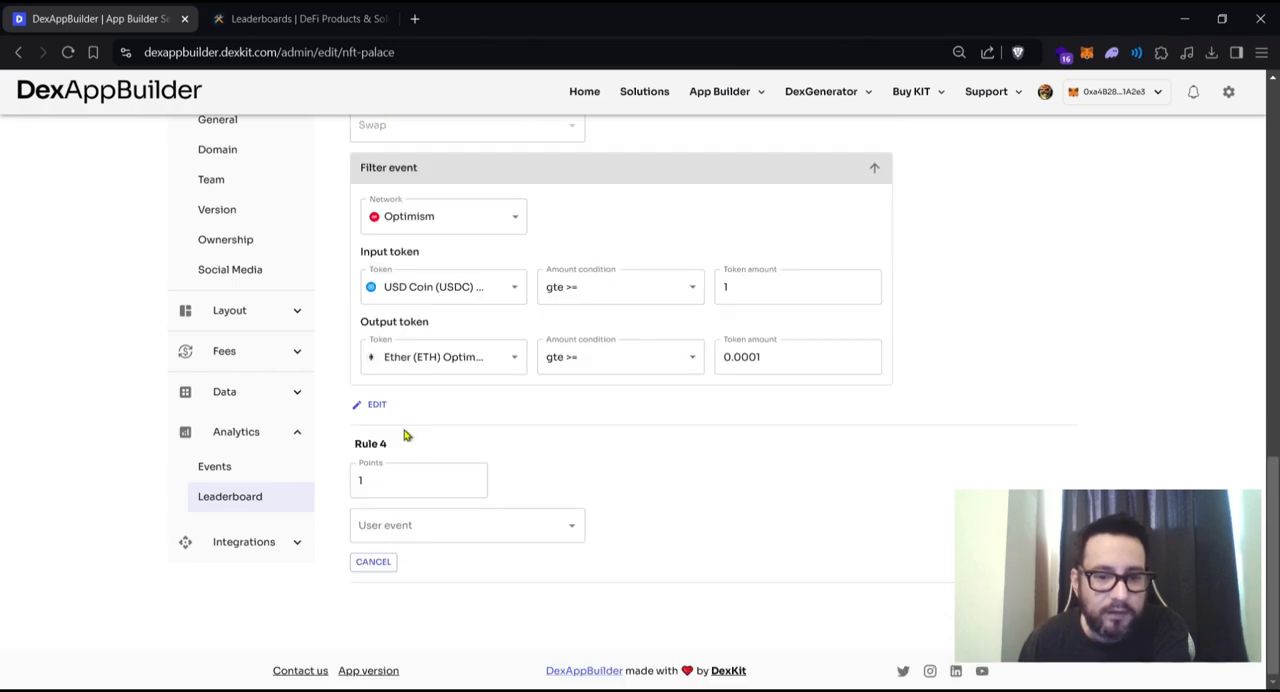
{"action": "left_click", "coordinate": [378, 408]}
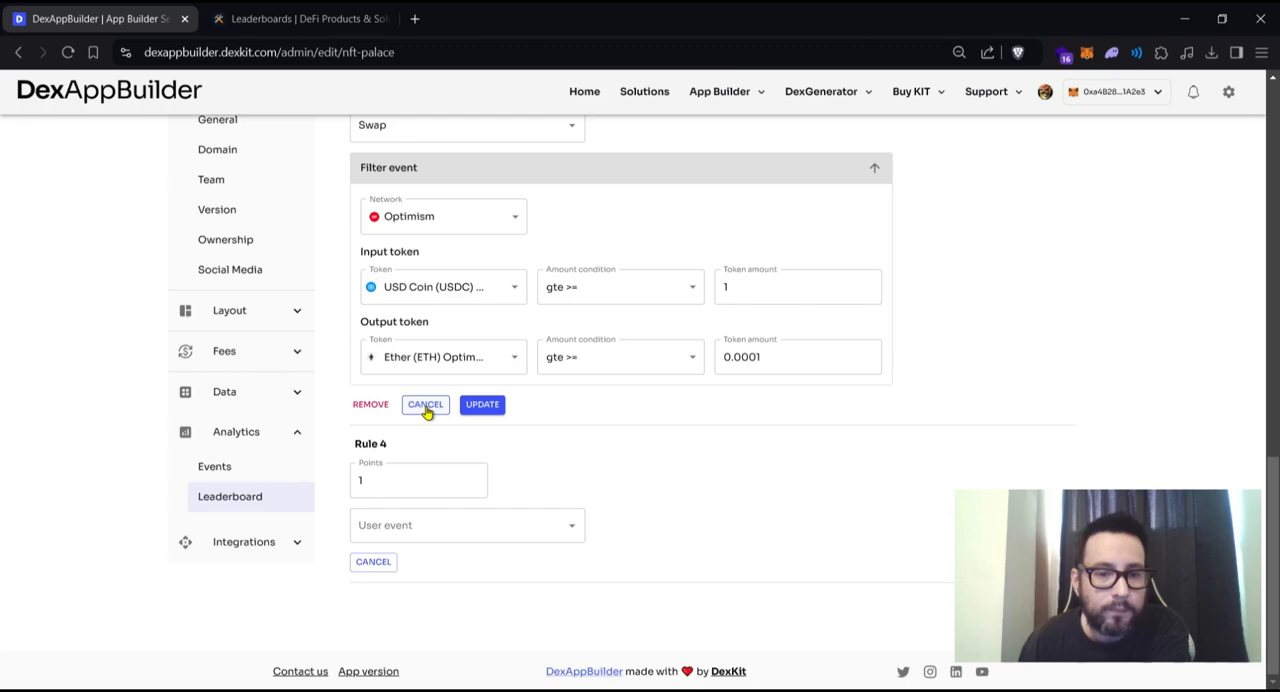
{"action": "left_click", "coordinate": [425, 408]}
{"action": "left_click", "coordinate": [378, 562]}
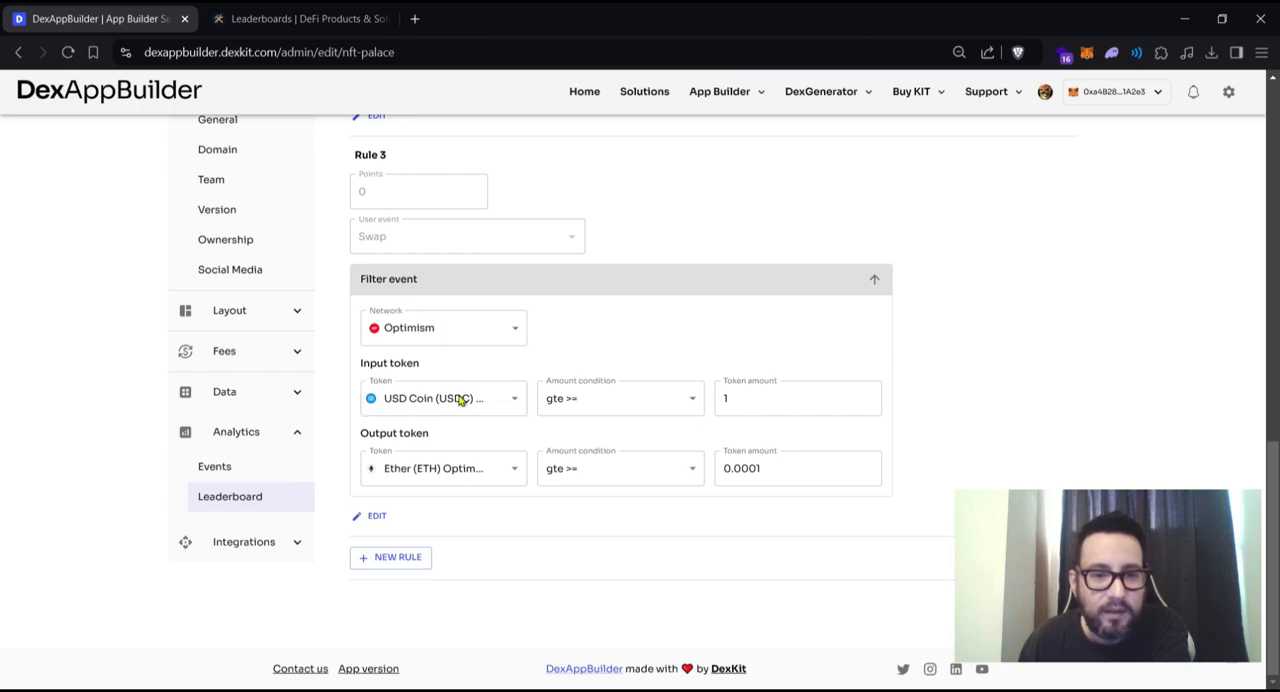
- Set Rule 3's points to 2 and update the rule
{"action": "left_click", "coordinate": [377, 516]}
{"action": "left_click_drag", "start_coordinate": [409, 191], "coordinate": [350, 183]}
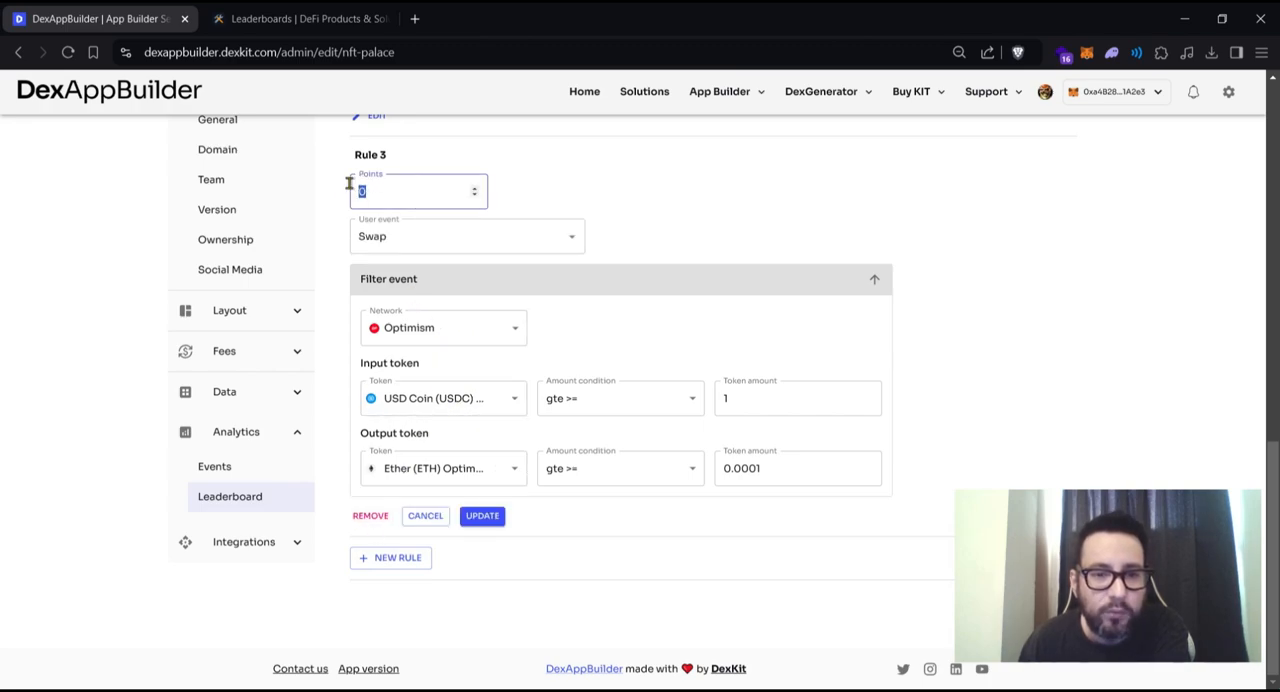
{"action": "scroll", "coordinate": [502, 381], "scroll_direction": "up", "scroll_amount": 3}
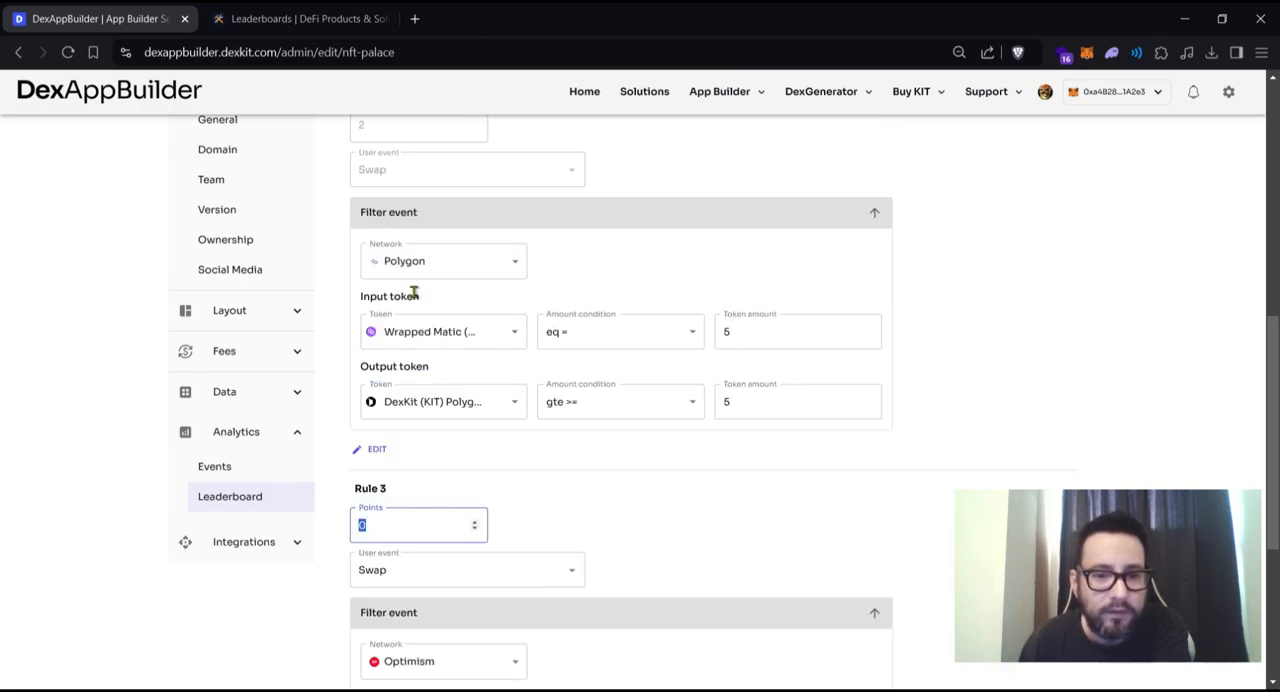
{"action": "scroll", "coordinate": [413, 292], "scroll_direction": "up", "scroll_amount": 2}
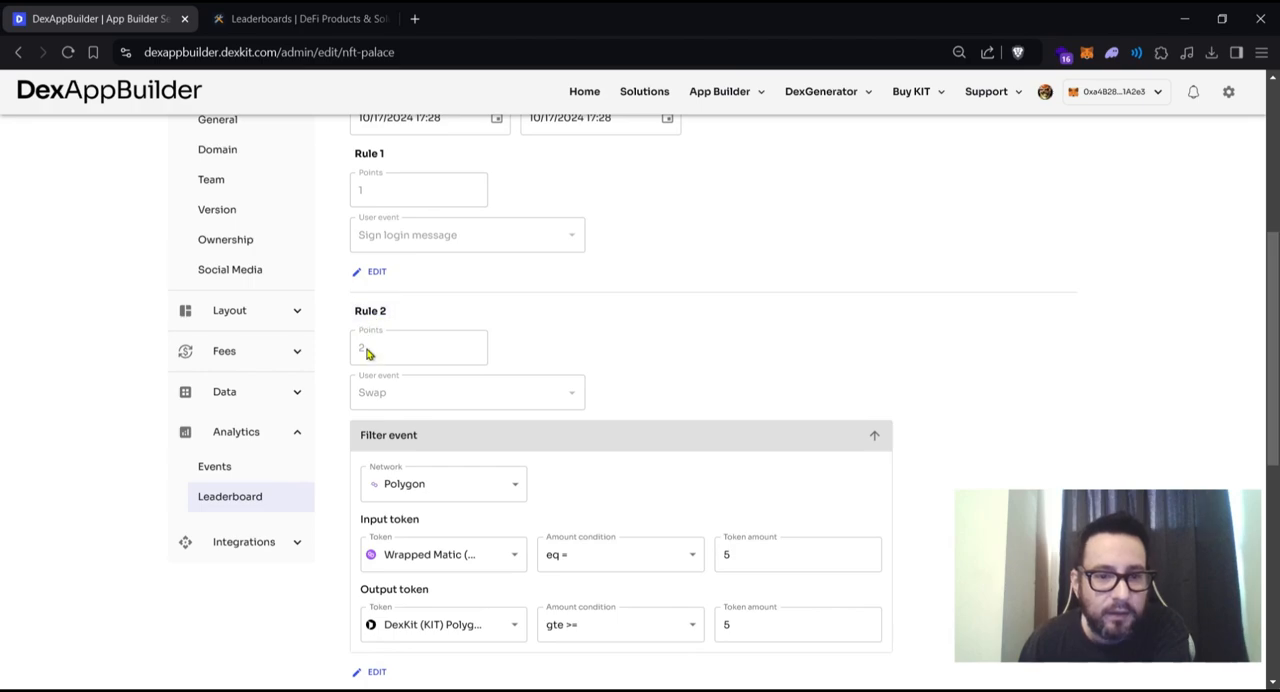
{"action": "scroll", "coordinate": [380, 356], "scroll_direction": "down", "scroll_amount": 4}
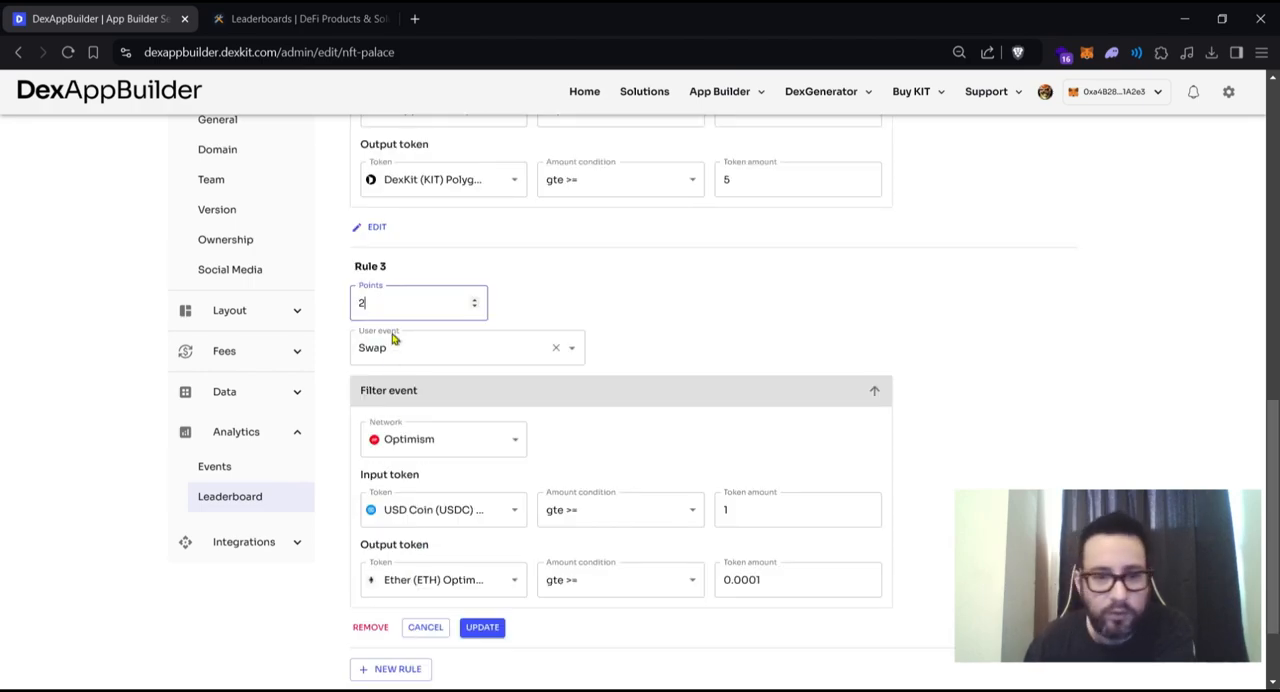
{"action": "scroll", "coordinate": [393, 340], "scroll_direction": "down", "scroll_amount": 1}
{"action": "left_click", "coordinate": [480, 627]}
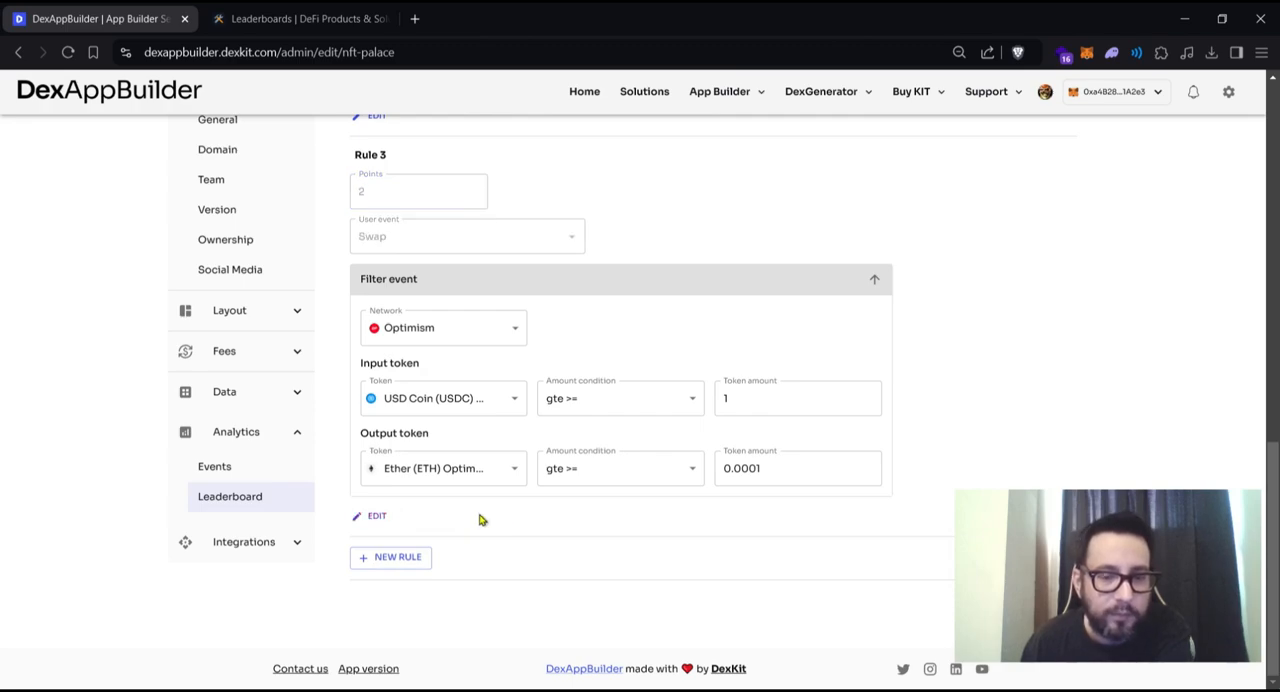
- Review the points, user events, and token filters of Rules 1 to 3
{"action": "scroll", "coordinate": [480, 519], "scroll_direction": "up", "scroll_amount": 6}
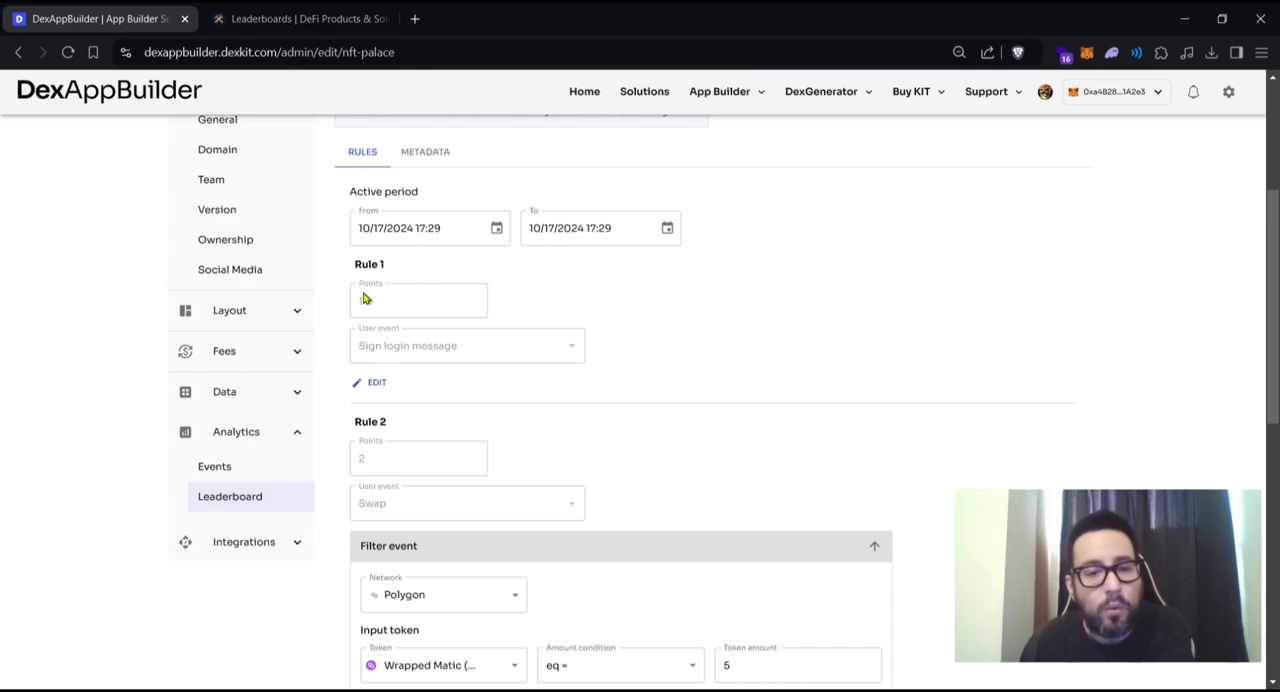
{"action": "scroll", "coordinate": [440, 346], "scroll_direction": "down", "scroll_amount": 2}
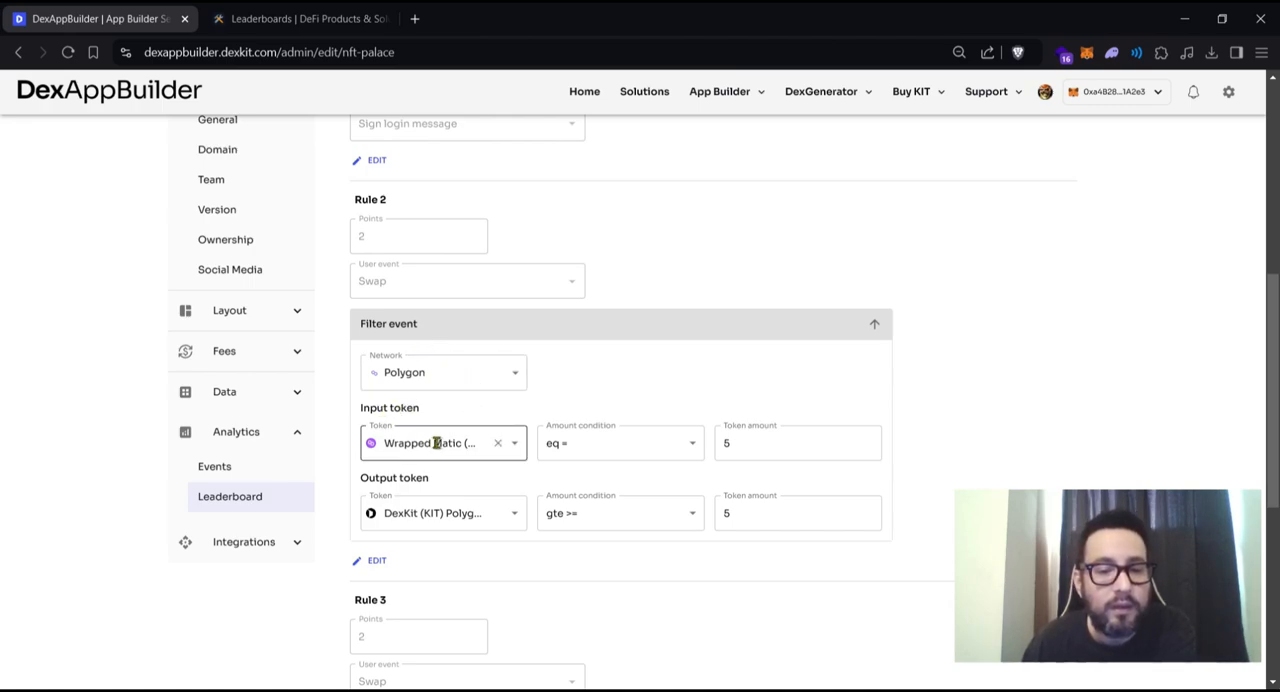
{"action": "scroll", "coordinate": [460, 448], "scroll_direction": "down", "scroll_amount": 1}
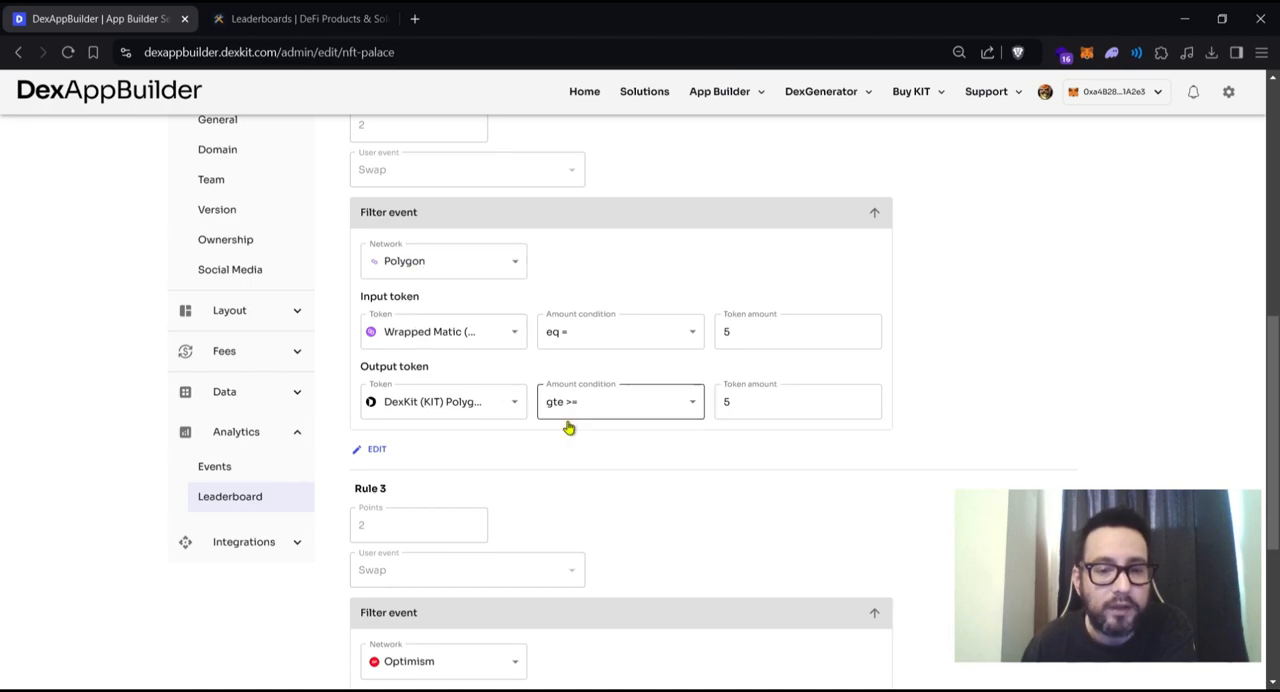
{"action": "scroll", "coordinate": [643, 486], "scroll_direction": "down", "scroll_amount": 4}
{"action": "scroll", "coordinate": [625, 476], "scroll_direction": "up", "scroll_amount": 2}
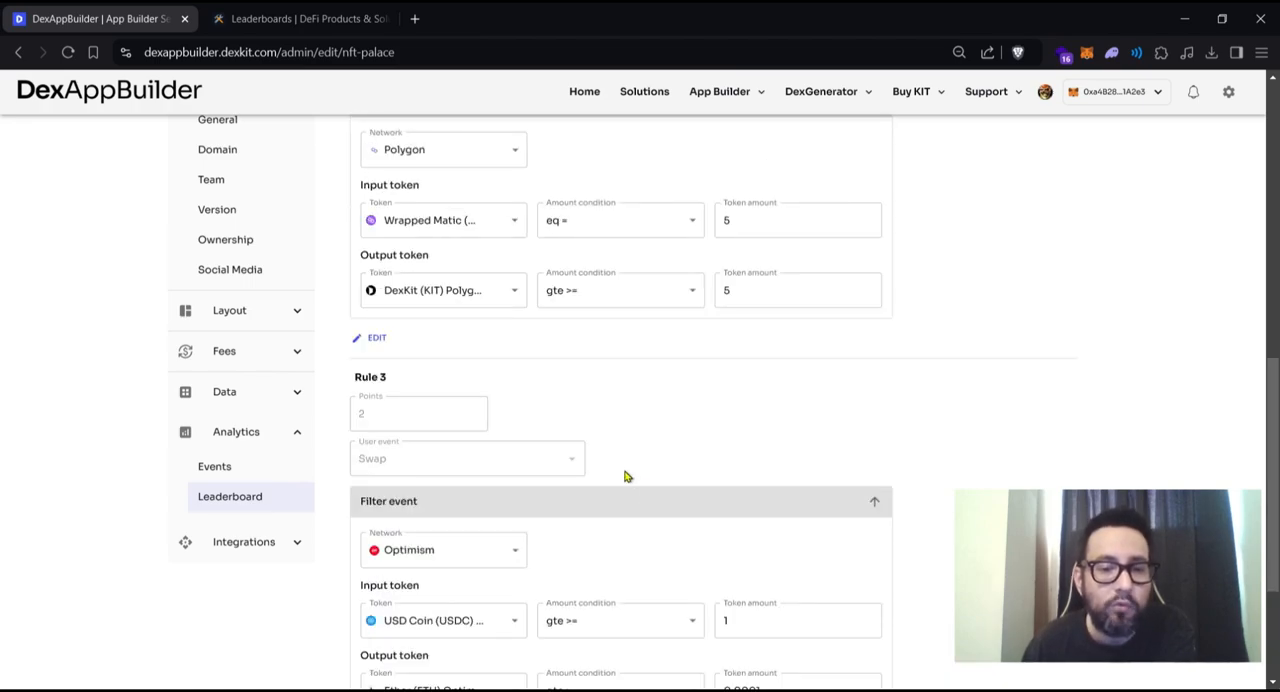
{"action": "scroll", "coordinate": [625, 476], "scroll_direction": "down", "scroll_amount": 2}
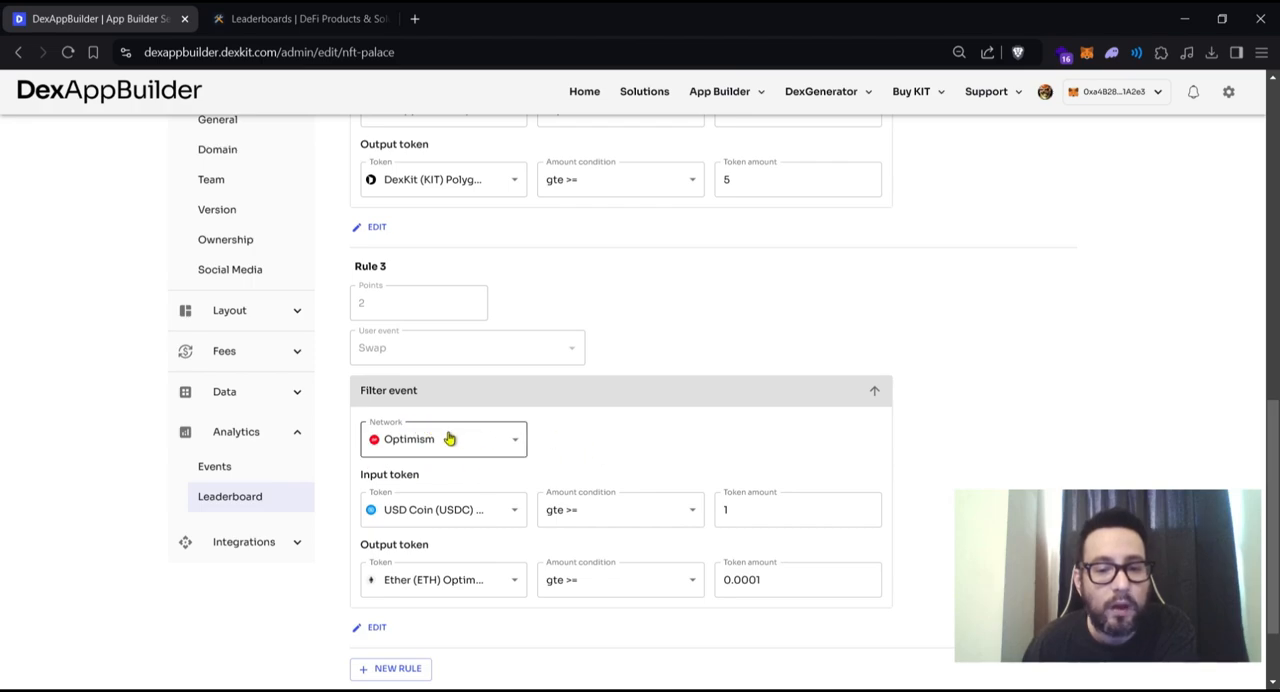
{"action": "scroll", "coordinate": [570, 475], "scroll_direction": "down", "scroll_amount": 2}
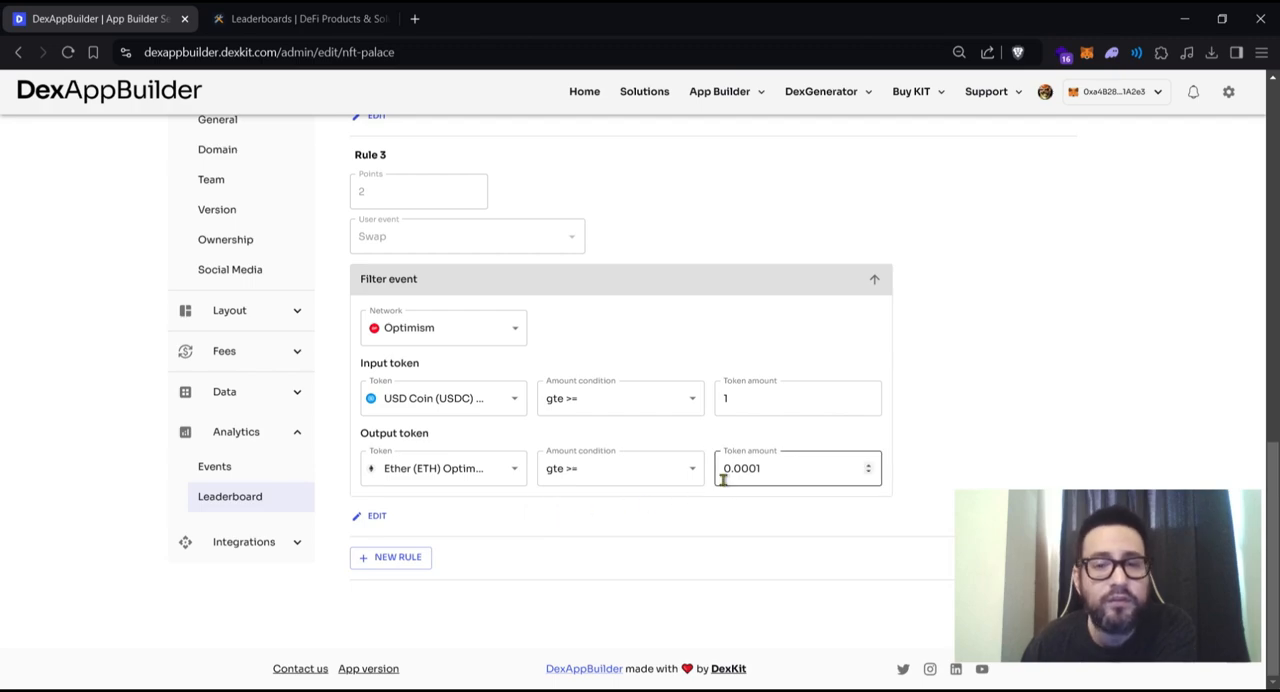
{"action": "scroll", "coordinate": [724, 480], "scroll_direction": "up", "scroll_amount": 5}
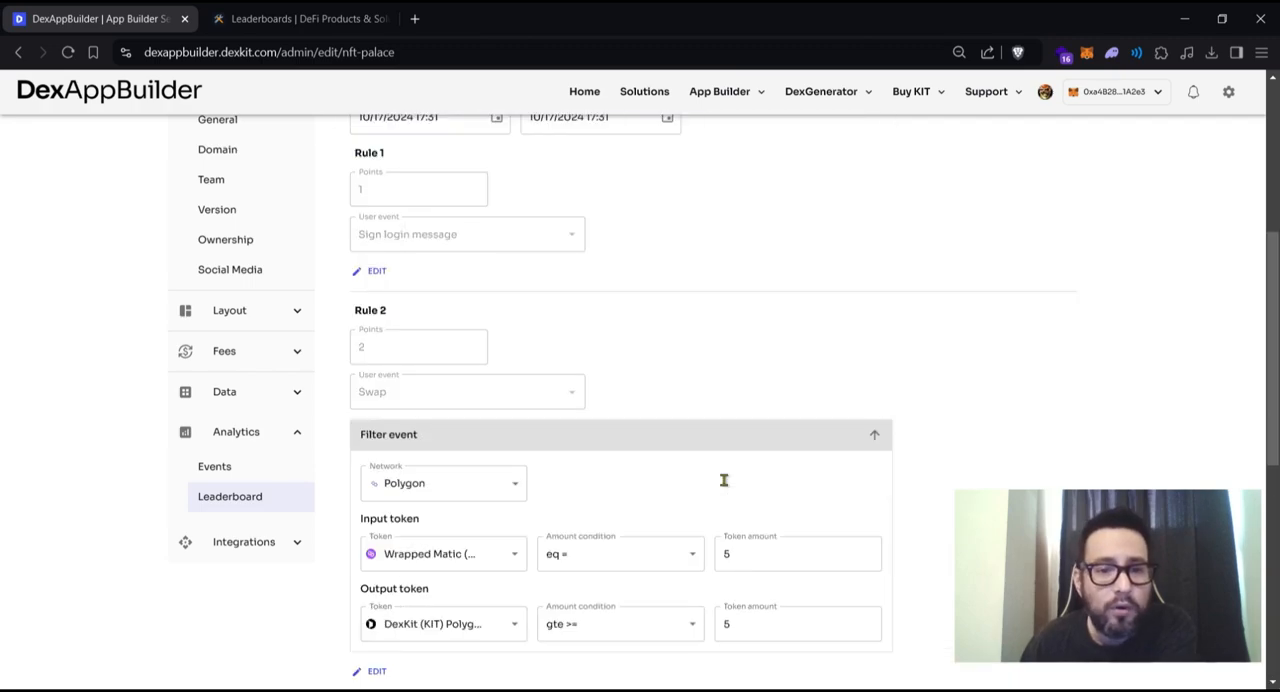
{"action": "scroll", "coordinate": [724, 480], "scroll_direction": "down", "scroll_amount": 3}
{"action": "scroll", "coordinate": [724, 480], "scroll_direction": "down", "scroll_amount": 3}
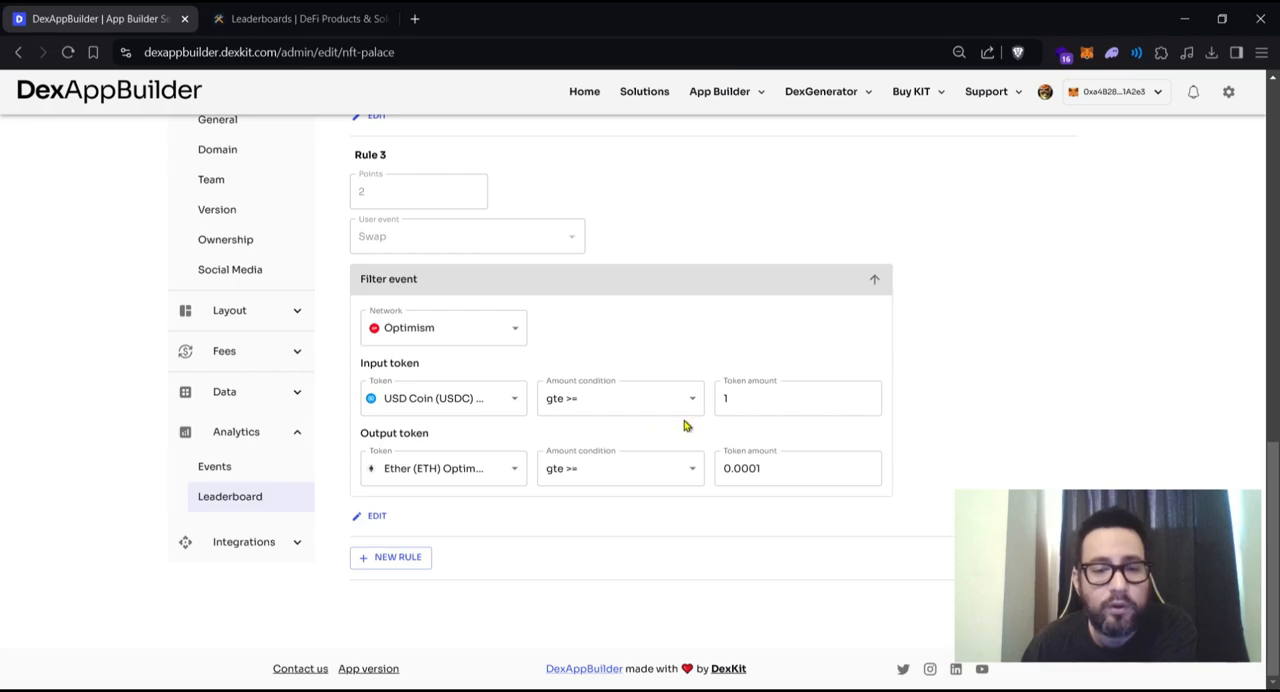
- Save the Halloween 2024 leaderboard with its three rules
{"action": "scroll", "coordinate": [686, 426], "scroll_direction": "up", "scroll_amount": 1}
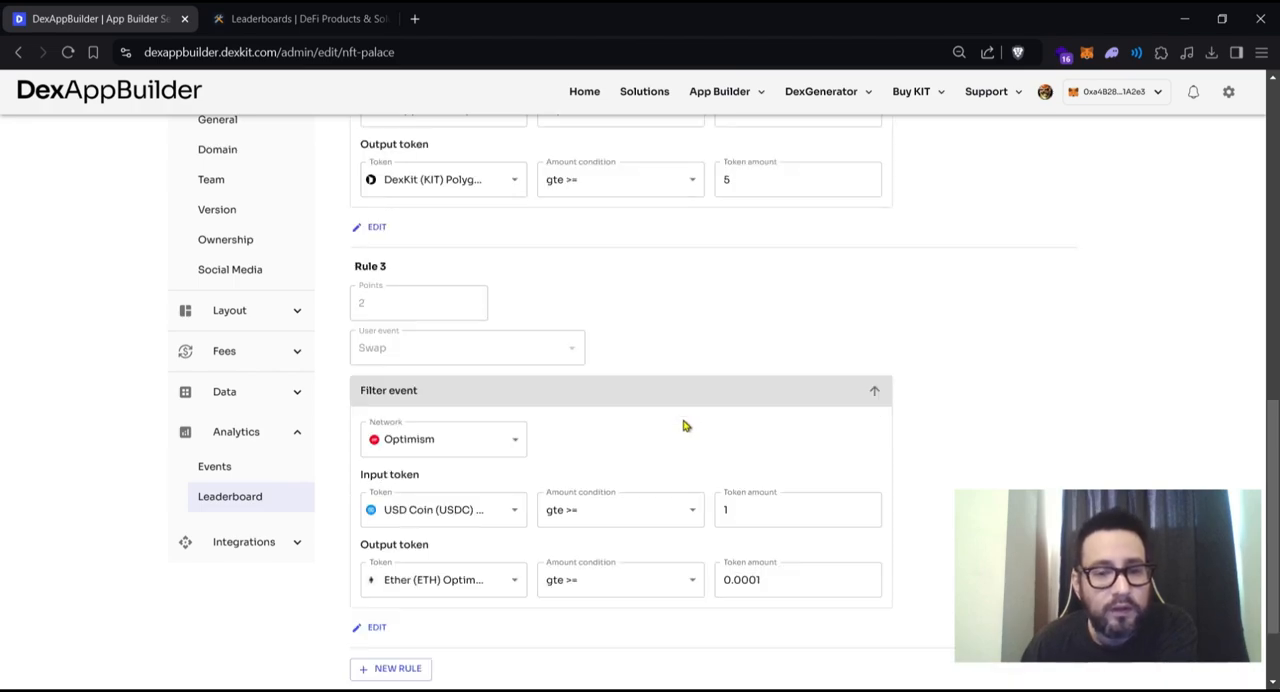
{"action": "scroll", "coordinate": [686, 426], "scroll_direction": "up", "scroll_amount": 10}
{"action": "scroll", "coordinate": [594, 417], "scroll_direction": "down", "scroll_amount": 12}
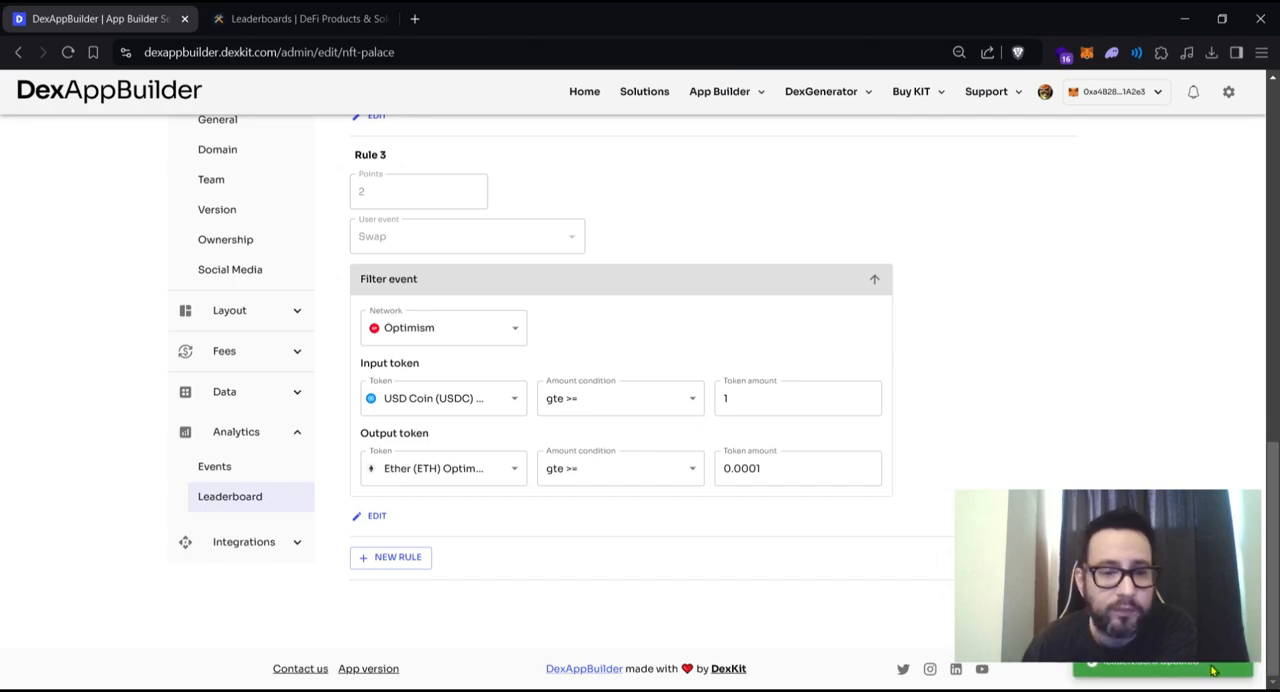
- Return to the leaderboard list and reopen the Halloween 2024 leaderboard
{"action": "scroll", "coordinate": [566, 543], "scroll_direction": "up", "scroll_amount": 9}
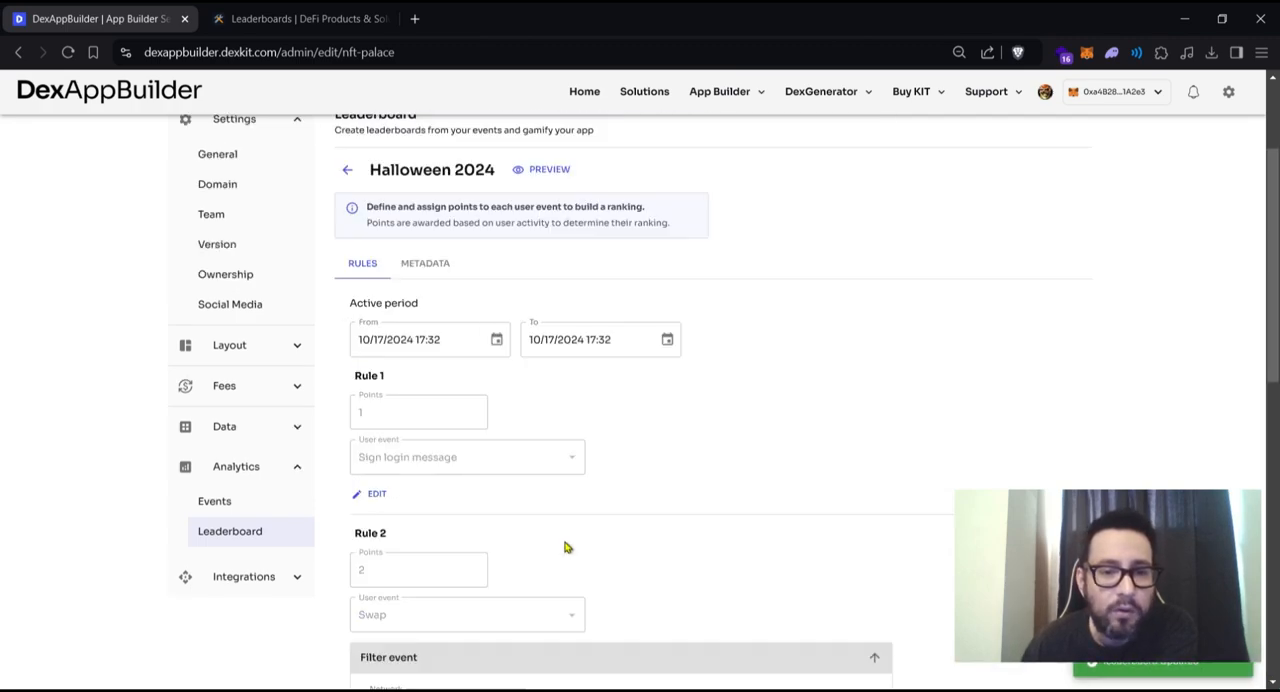
{"action": "scroll", "coordinate": [343, 380], "scroll_direction": "down", "scroll_amount": 5}
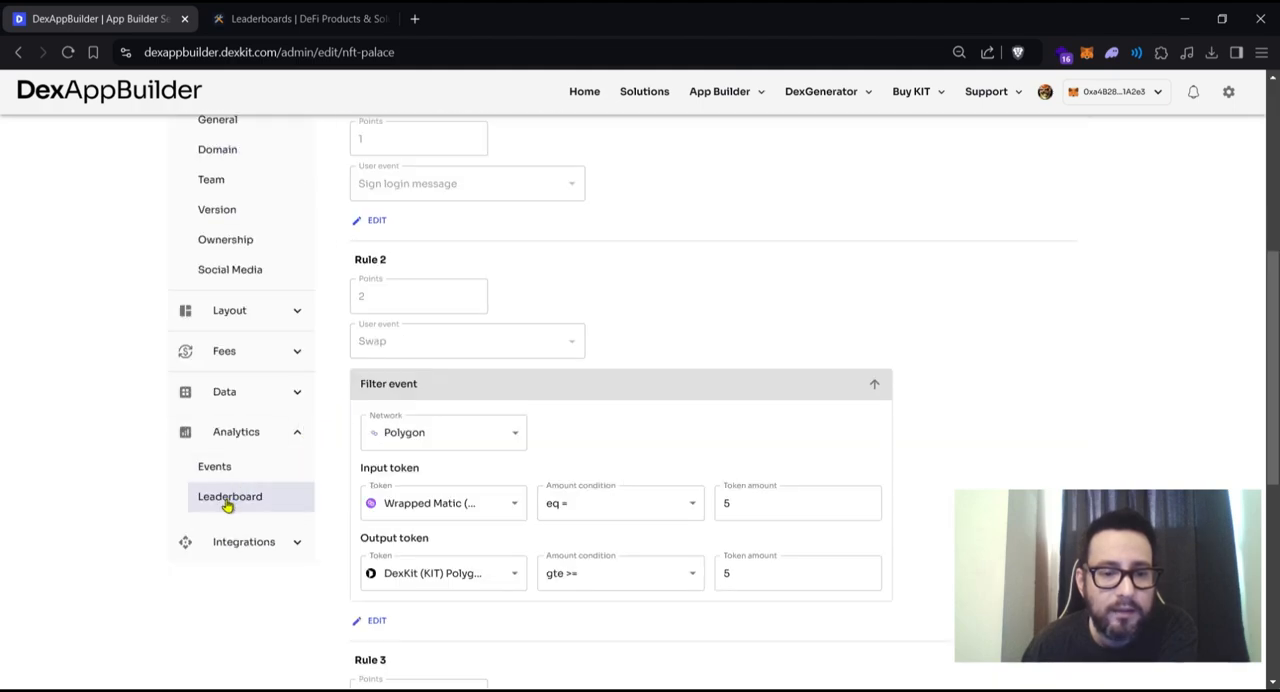
{"action": "scroll", "coordinate": [551, 480], "scroll_direction": "up", "scroll_amount": 5}
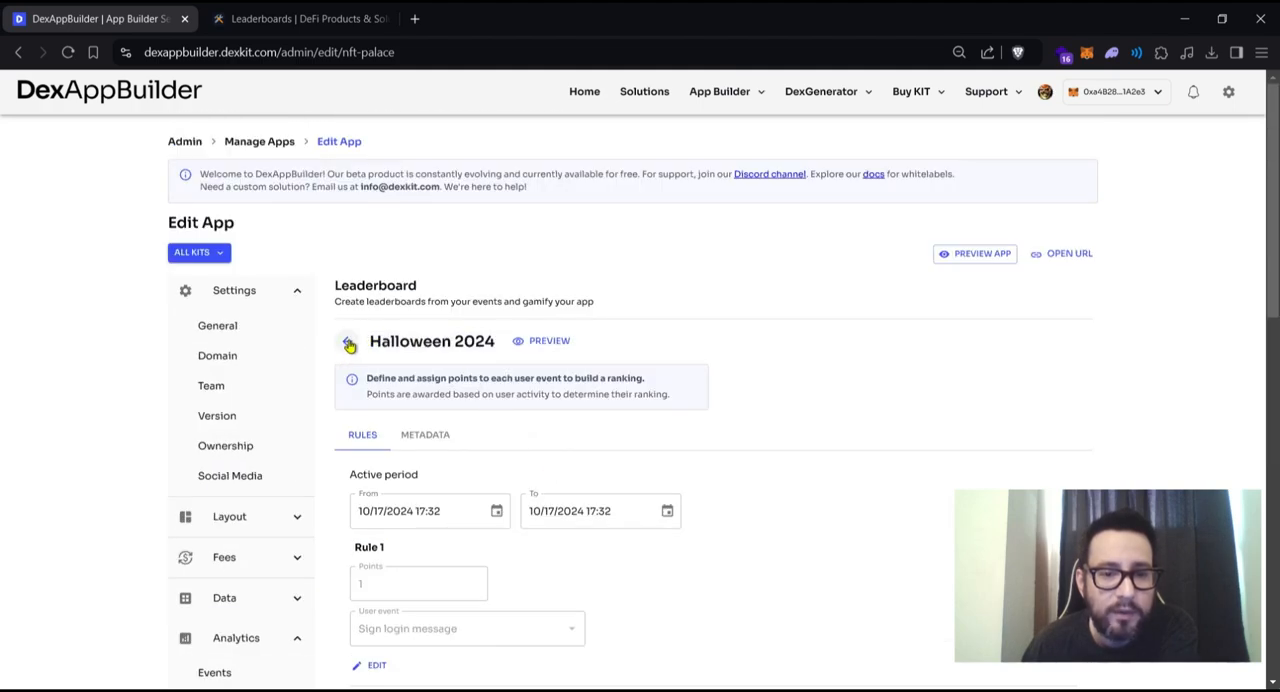
{"action": "left_click", "coordinate": [348, 342]}
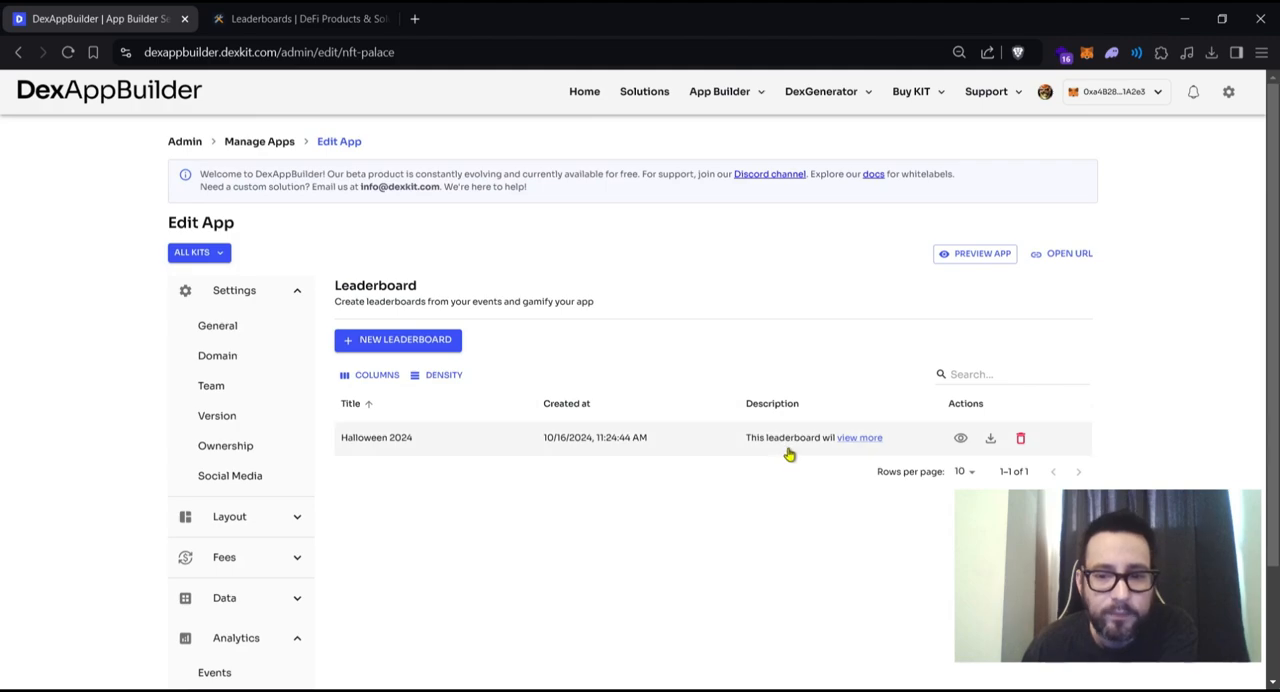
{"action": "left_click", "coordinate": [408, 440]}
- Expand Rule 3's event filter to check its saved settings
{"action": "scroll", "coordinate": [557, 491], "scroll_direction": "down", "scroll_amount": 3}
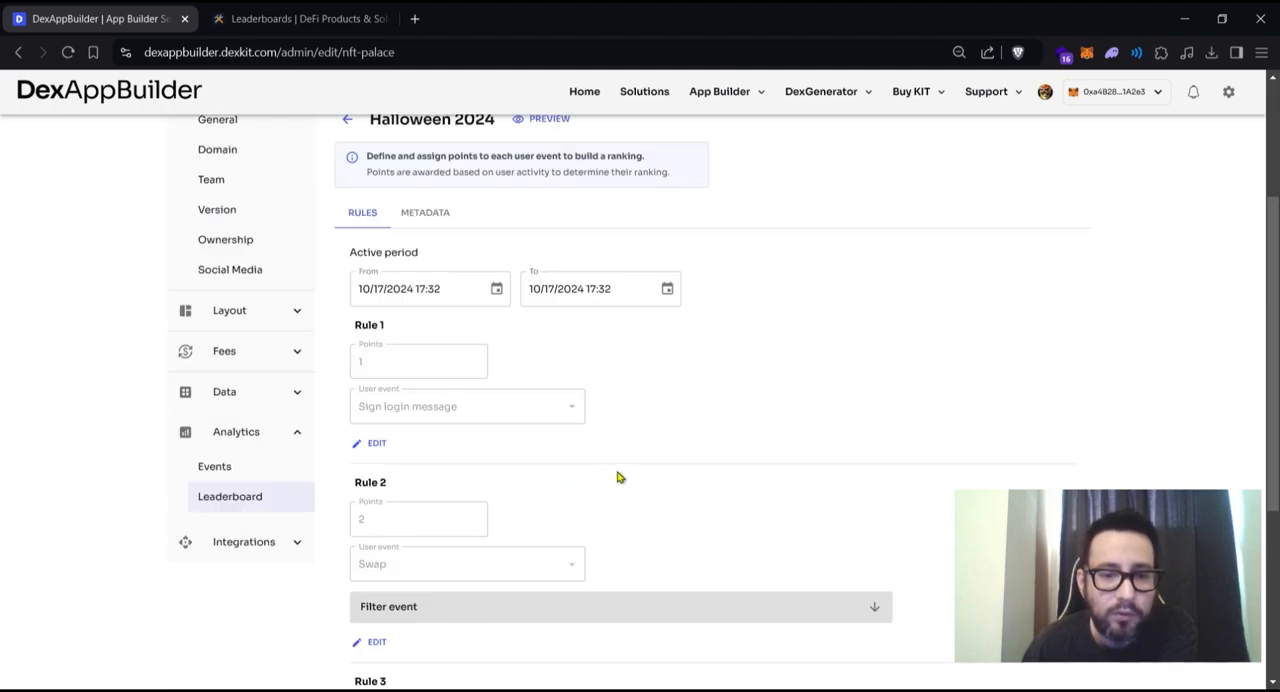
{"action": "scroll", "coordinate": [703, 460], "scroll_direction": "down", "scroll_amount": 4}
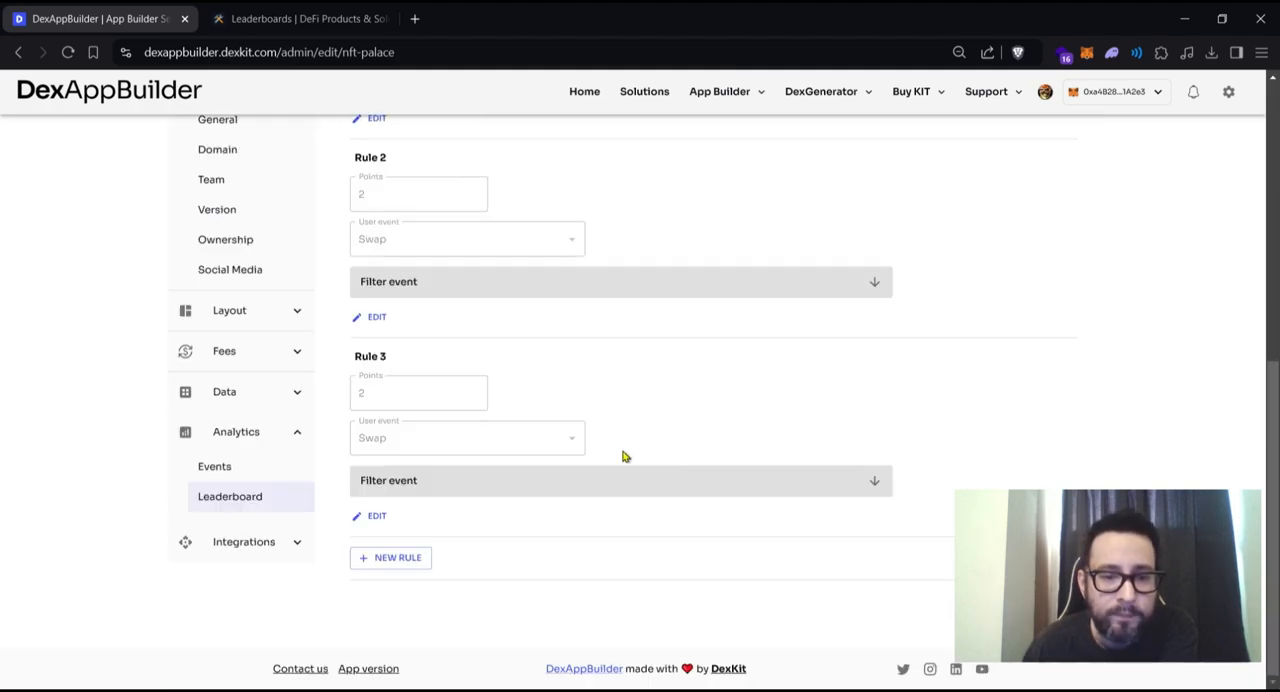
{"action": "left_click", "coordinate": [763, 480]}
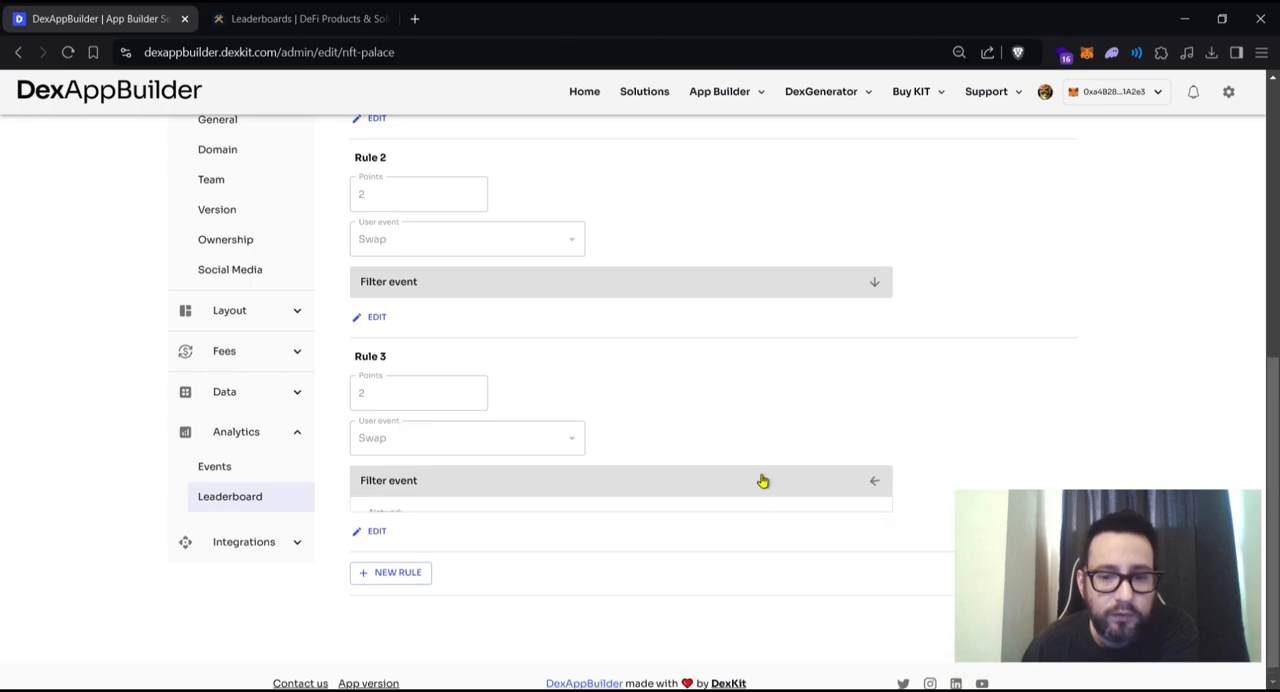
- Expand Rule 2's event filter to check its saved settings, and return to the leaderboard list
{"action": "left_click", "coordinate": [718, 287]}
{"action": "scroll", "coordinate": [640, 370], "scroll_direction": "up", "scroll_amount": 4}
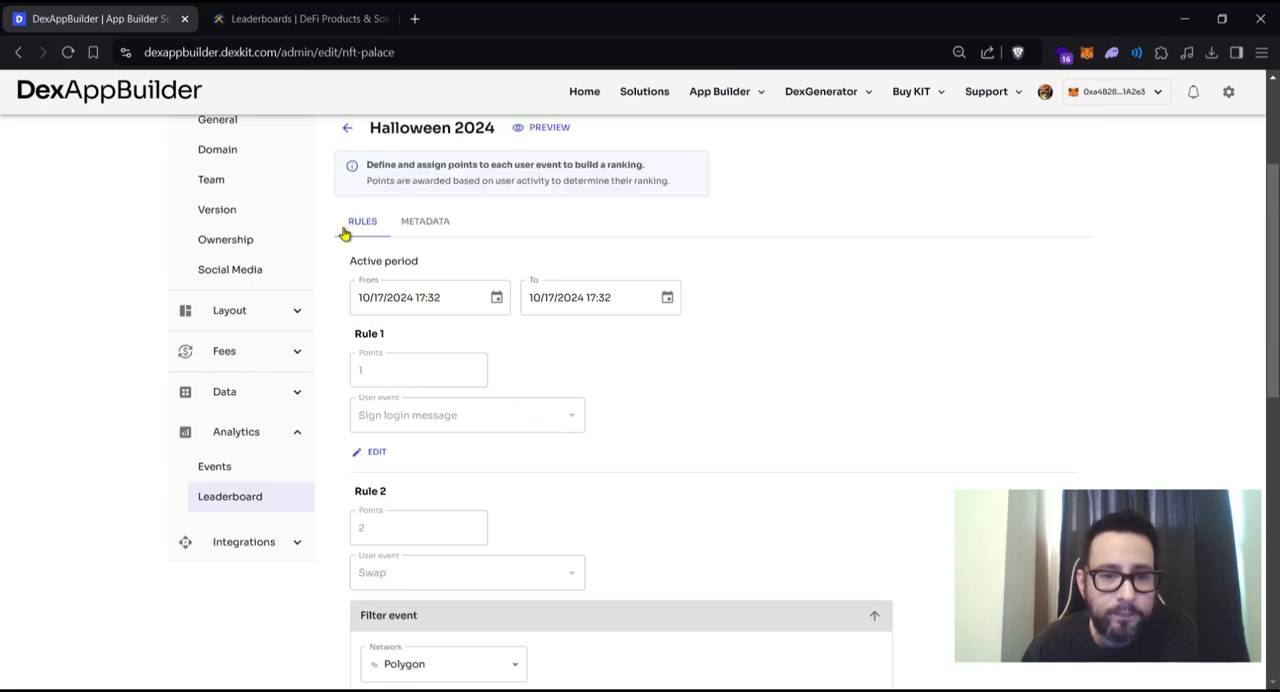
{"action": "left_click", "coordinate": [347, 128]}
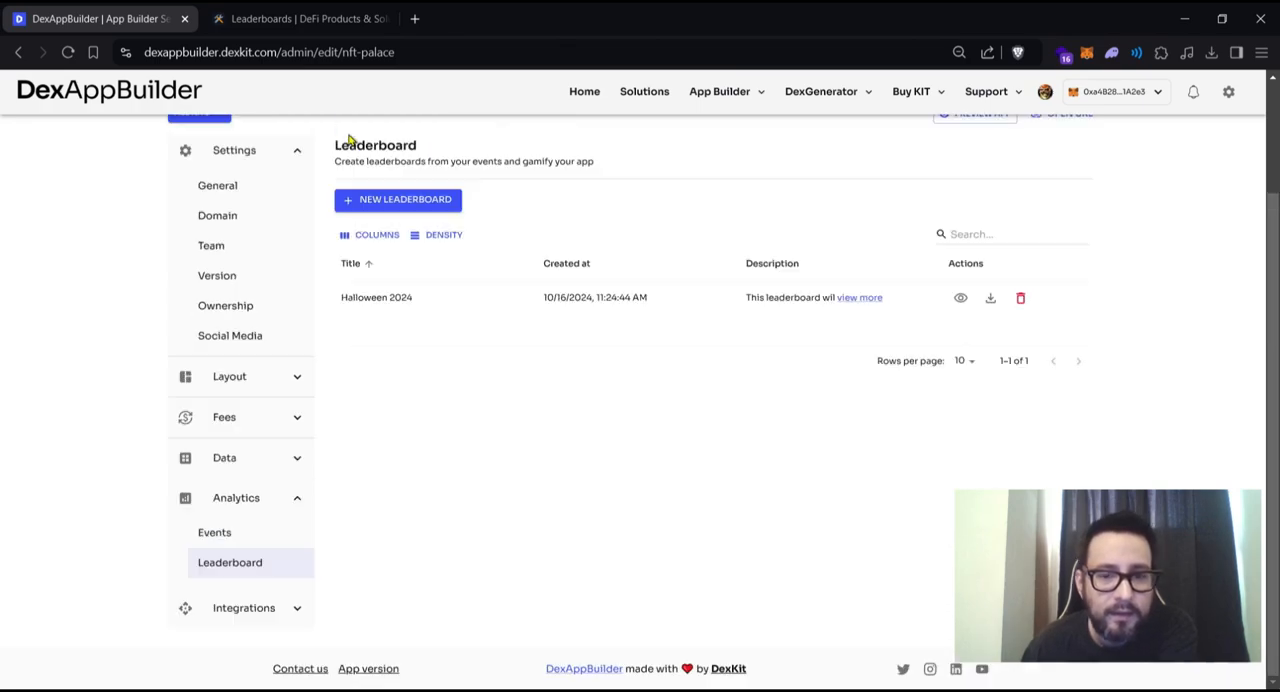
- Preview the Halloween 2024 leaderboard's ranking and view its CSV export dialog without exporting
{"action": "left_click", "coordinate": [960, 298]}
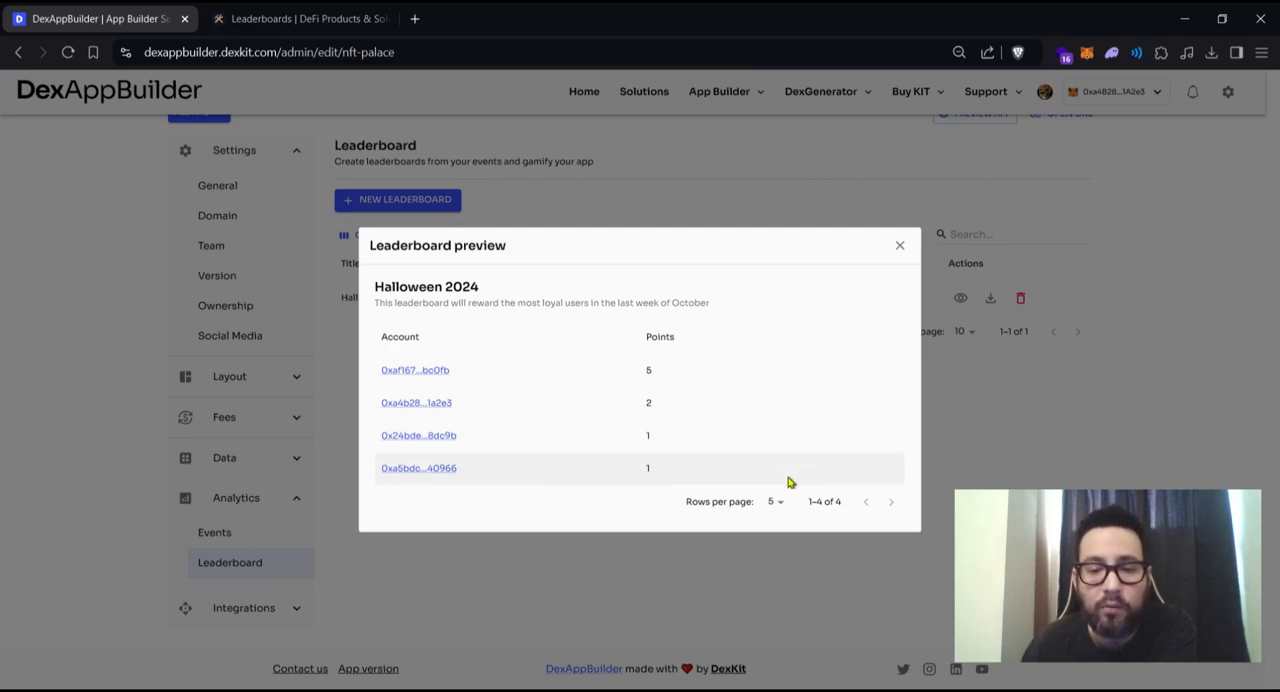
{"action": "left_click", "coordinate": [900, 244]}
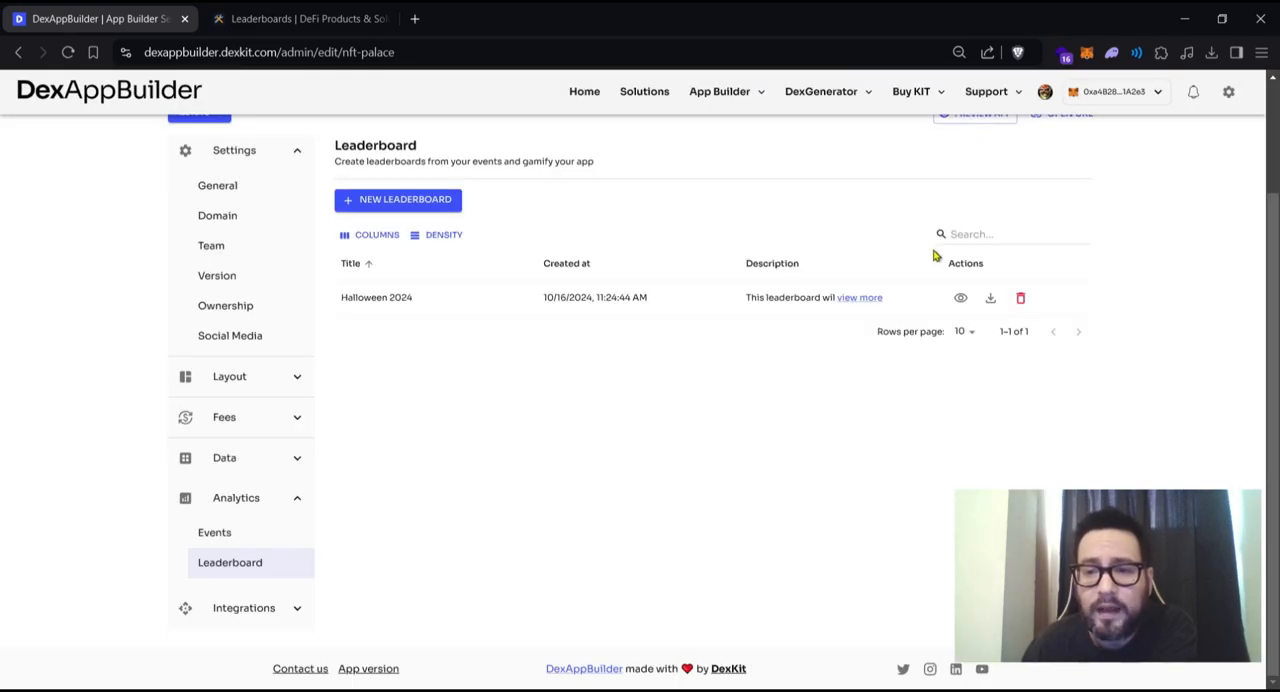
{"action": "left_click", "coordinate": [991, 300]}
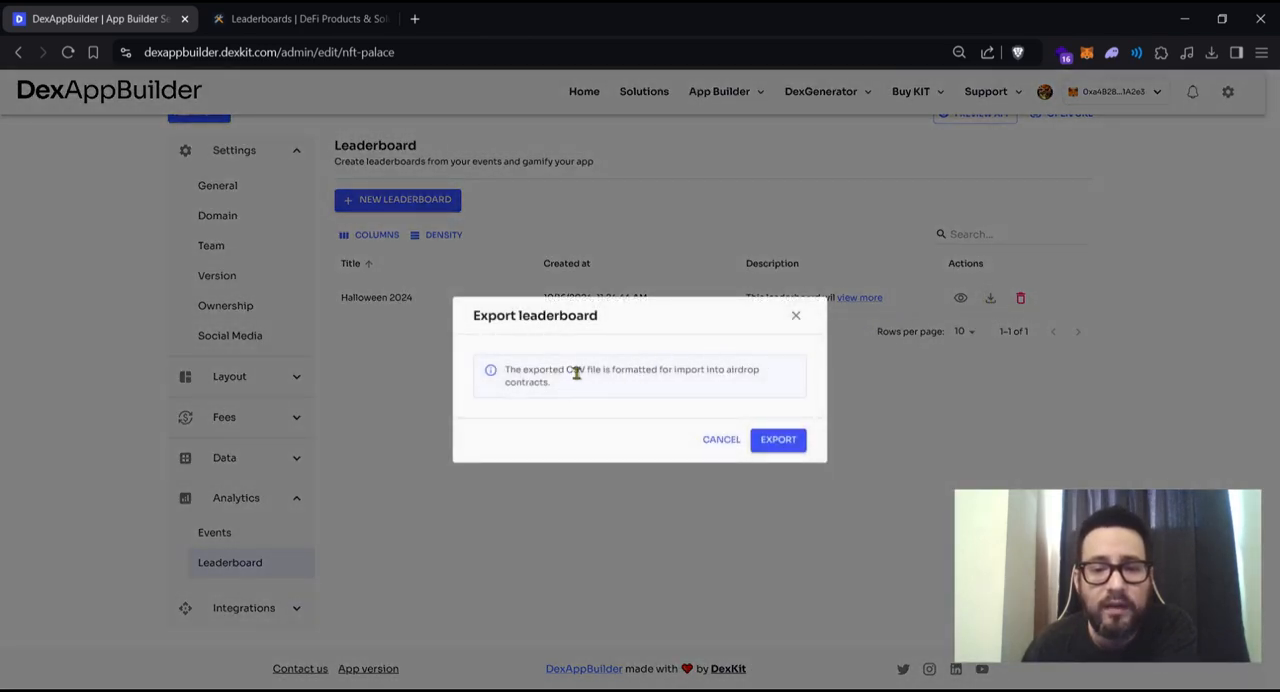
{"action": "left_click", "coordinate": [796, 316]}
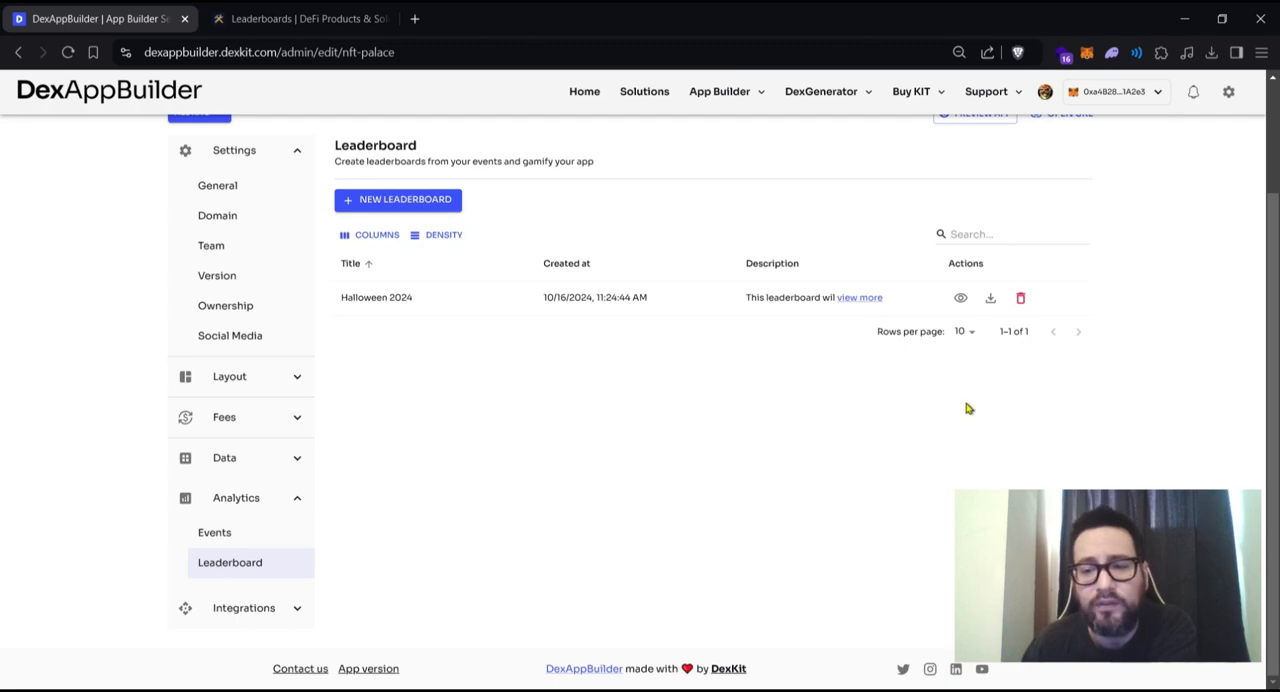
- Open the Pages settings of the app's layout and collapse the Settings and Layout groups
{"action": "scroll", "coordinate": [966, 406], "scroll_direction": "up", "scroll_amount": 1}
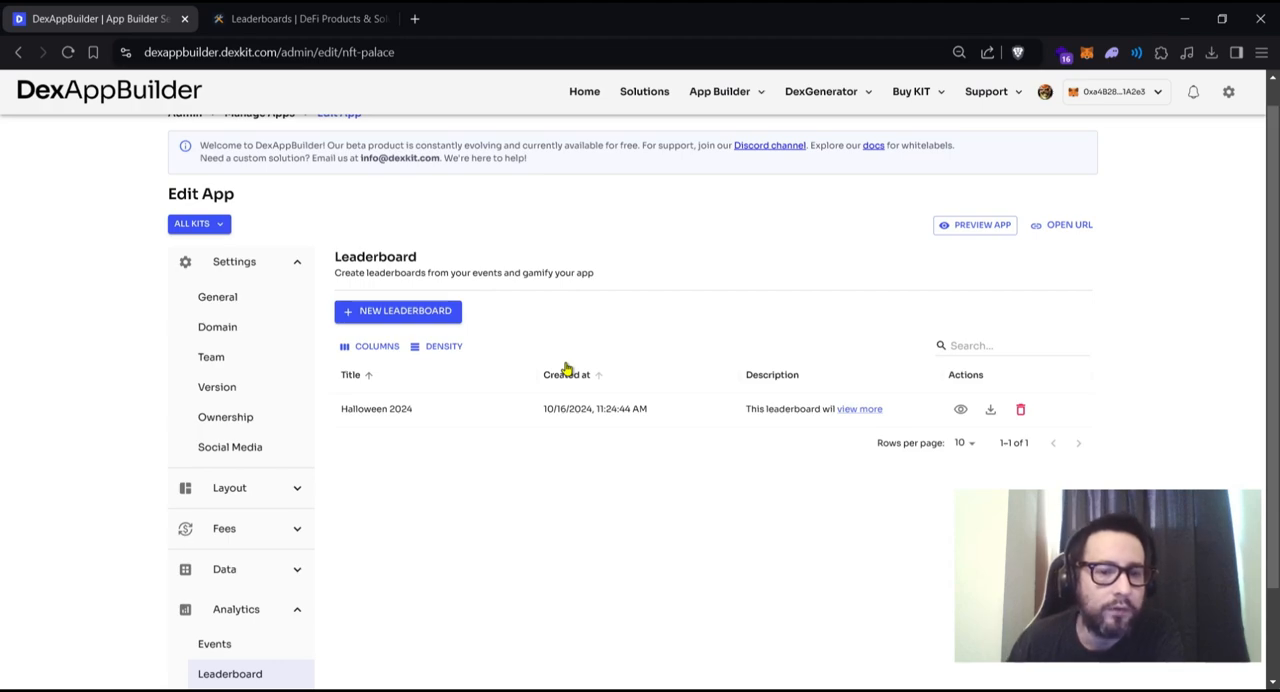
{"action": "left_click", "coordinate": [297, 264]}
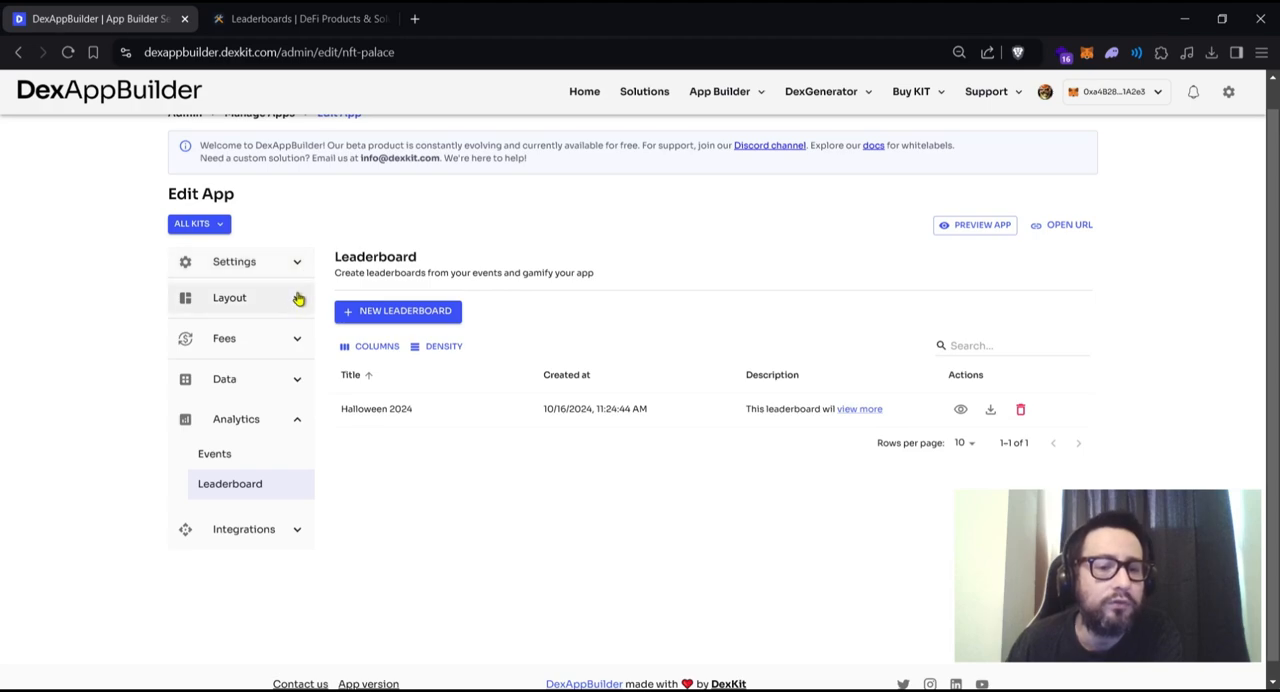
{"action": "left_click", "coordinate": [292, 299]}
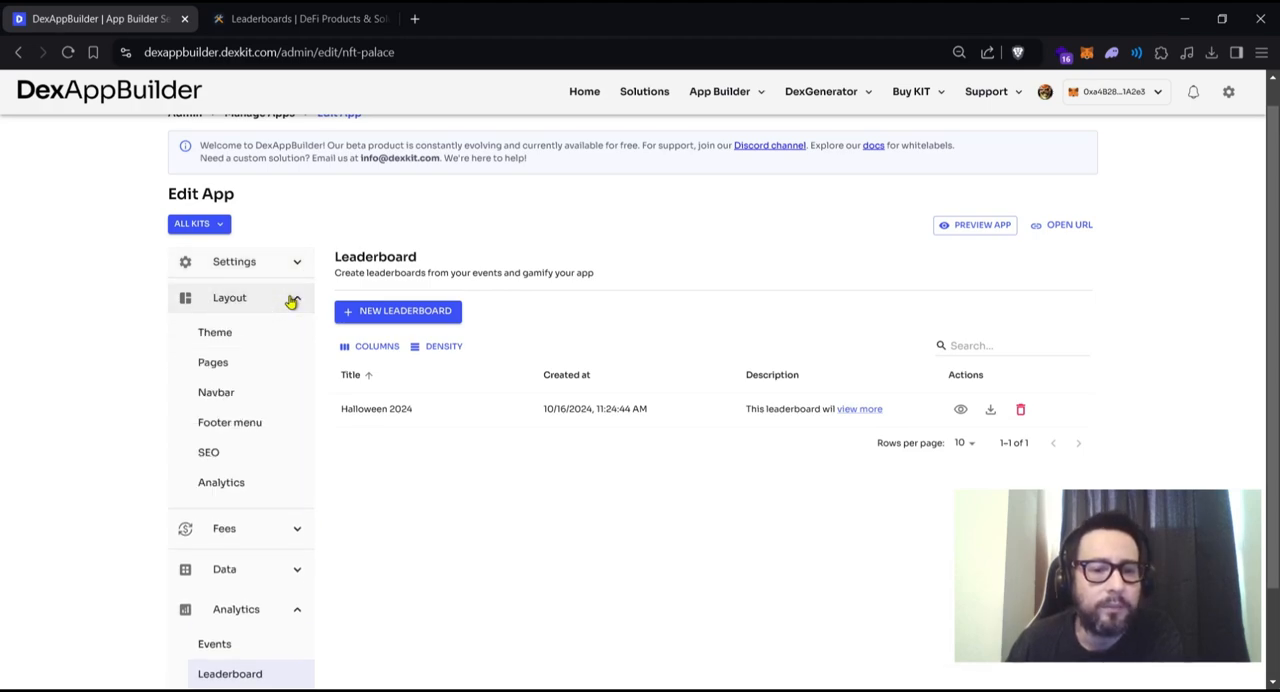
{"action": "left_click", "coordinate": [252, 371]}
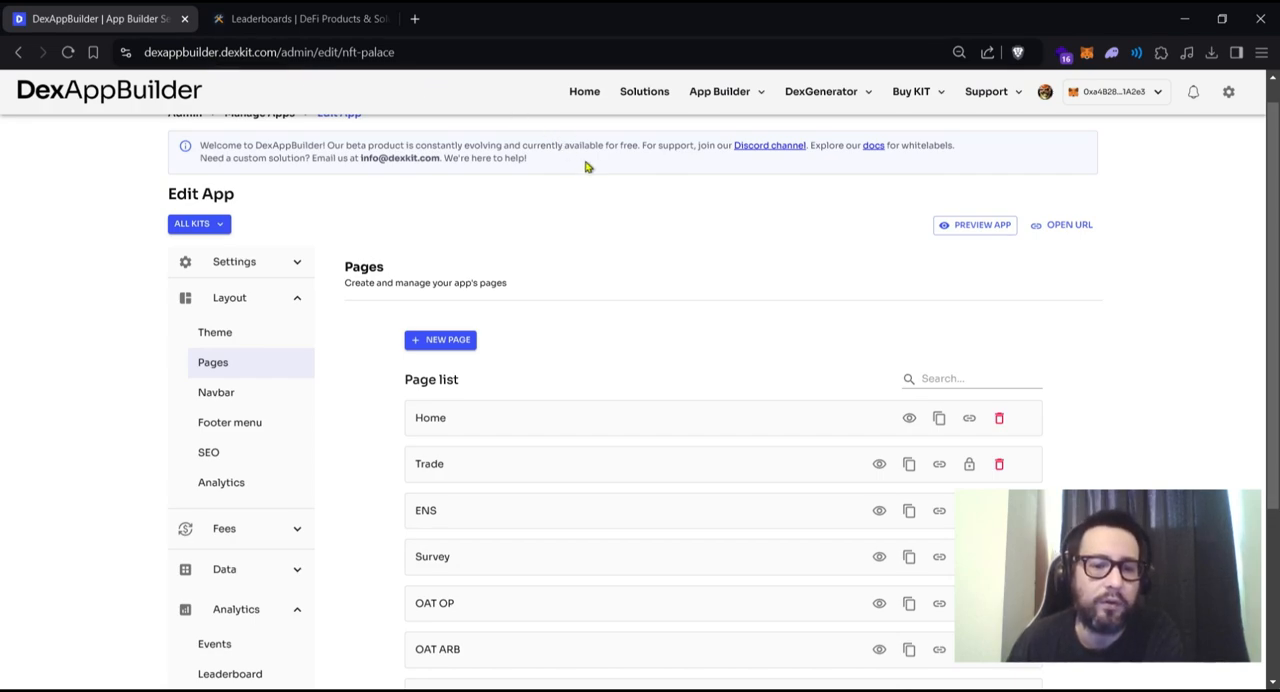
{"action": "left_click", "coordinate": [292, 298]}
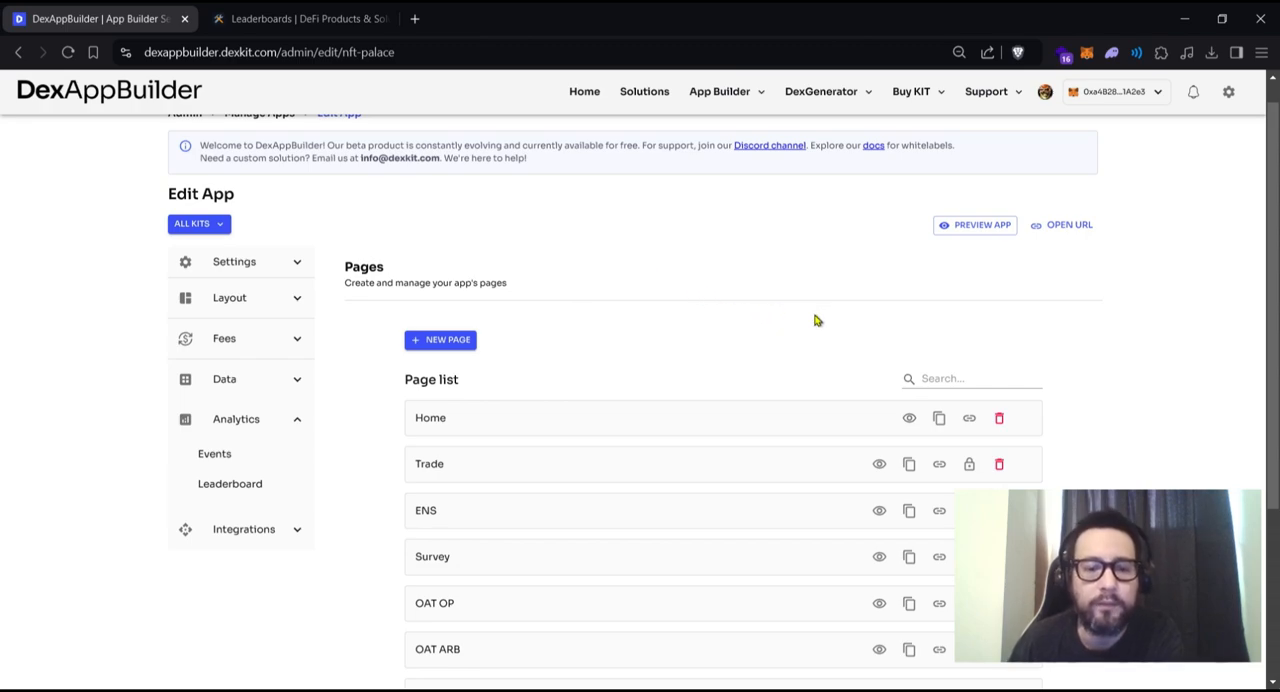
- Create a new app page titled Leaderboards
{"action": "scroll", "coordinate": [815, 320], "scroll_direction": "down", "scroll_amount": 5}
{"action": "scroll", "coordinate": [790, 318], "scroll_direction": "up", "scroll_amount": 5}
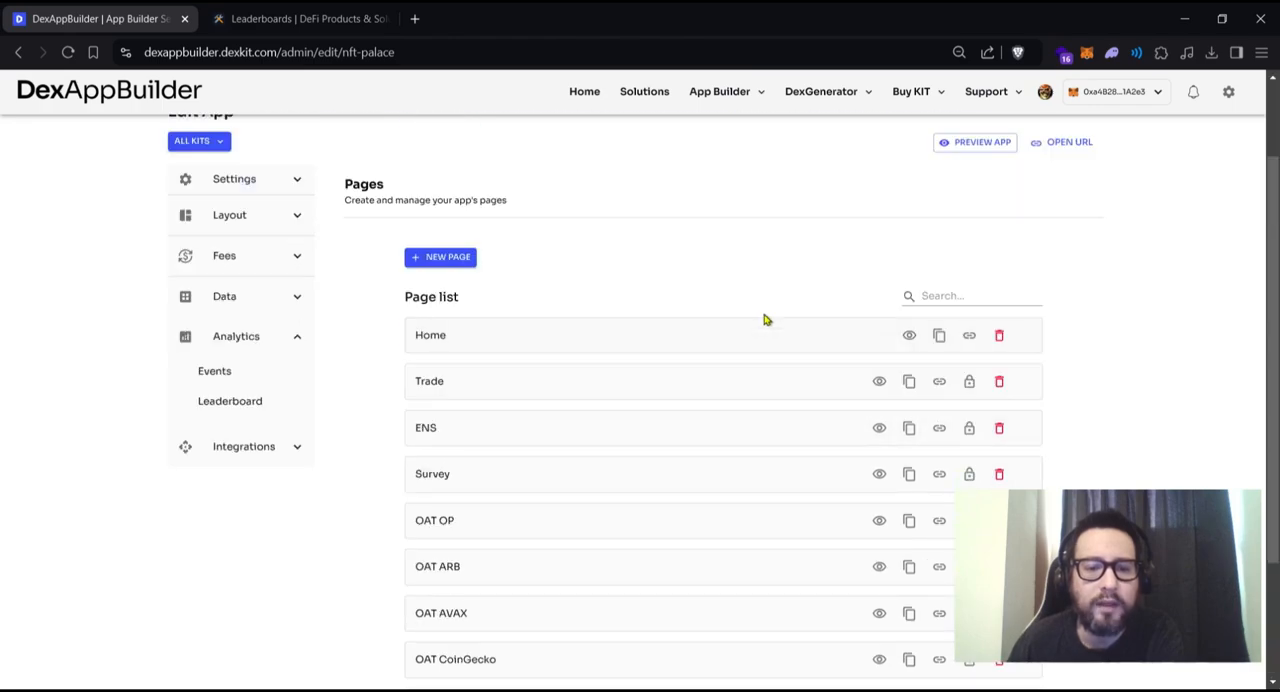
{"action": "scroll", "coordinate": [720, 300], "scroll_direction": "down", "scroll_amount": 1}
{"action": "scroll", "coordinate": [680, 283], "scroll_direction": "up", "scroll_amount": 1}
{"action": "left_click", "coordinate": [432, 368]}
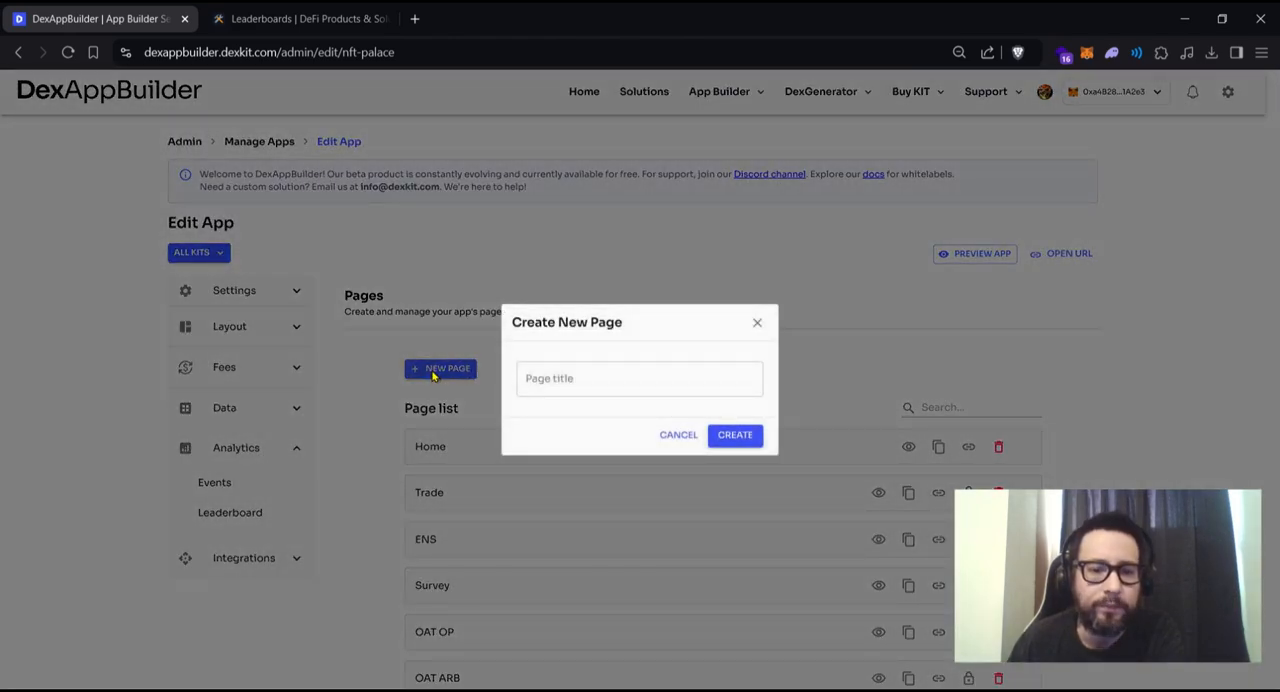
{"action": "left_click", "coordinate": [546, 379]}
{"action": "type", "text": "Leaderboards"}
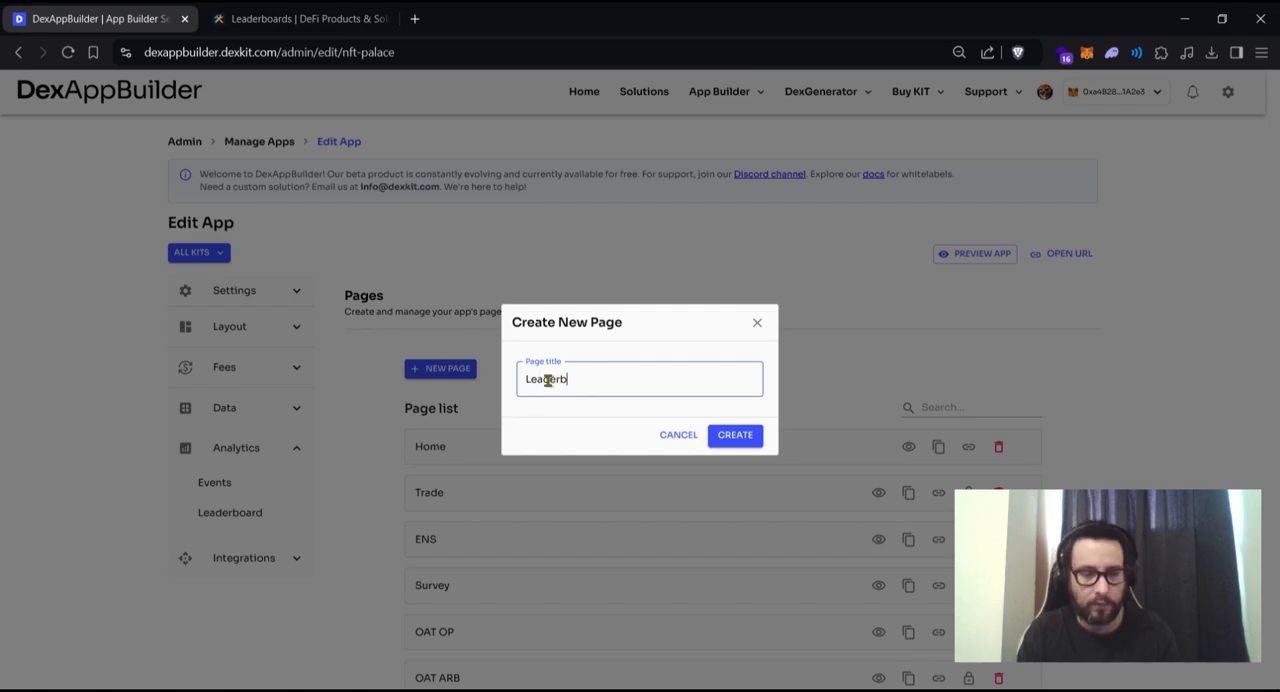
{"action": "left_click", "coordinate": [752, 438]}
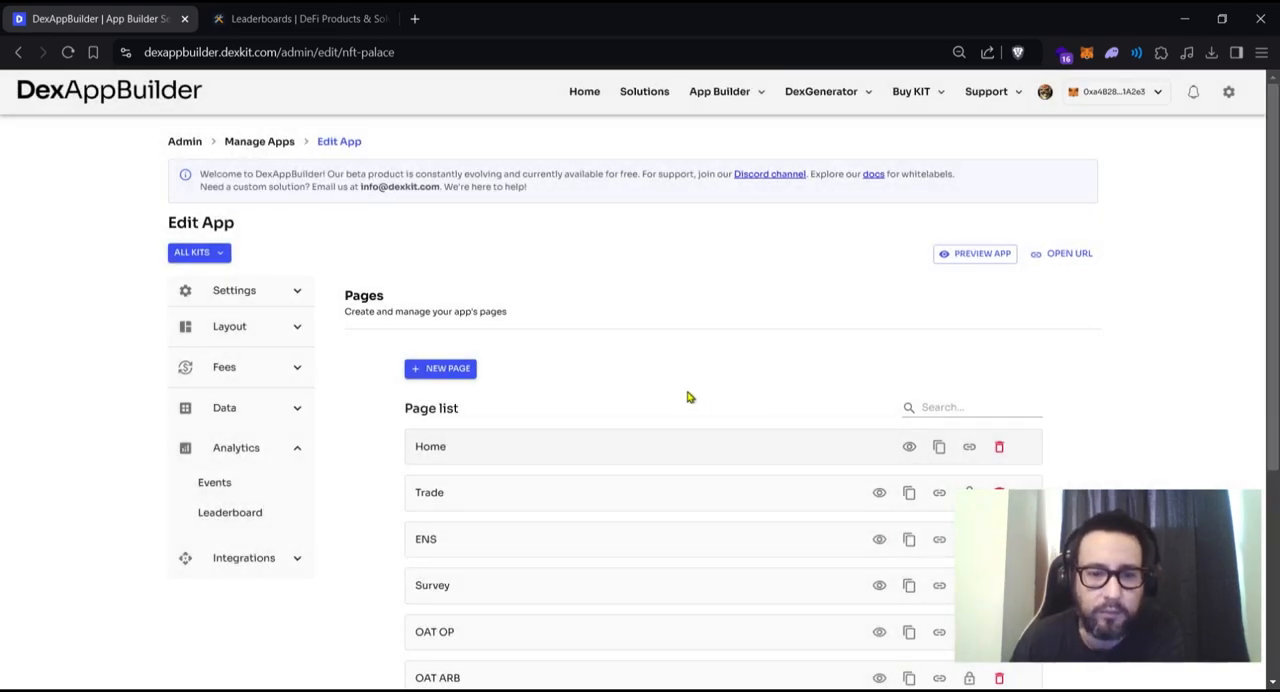
- Add a Leaderboard section showing Halloween 2024 to the Leaderboards page
{"action": "scroll", "coordinate": [673, 377], "scroll_direction": "down", "scroll_amount": 1}
{"action": "scroll", "coordinate": [673, 377], "scroll_direction": "down", "scroll_amount": 2}
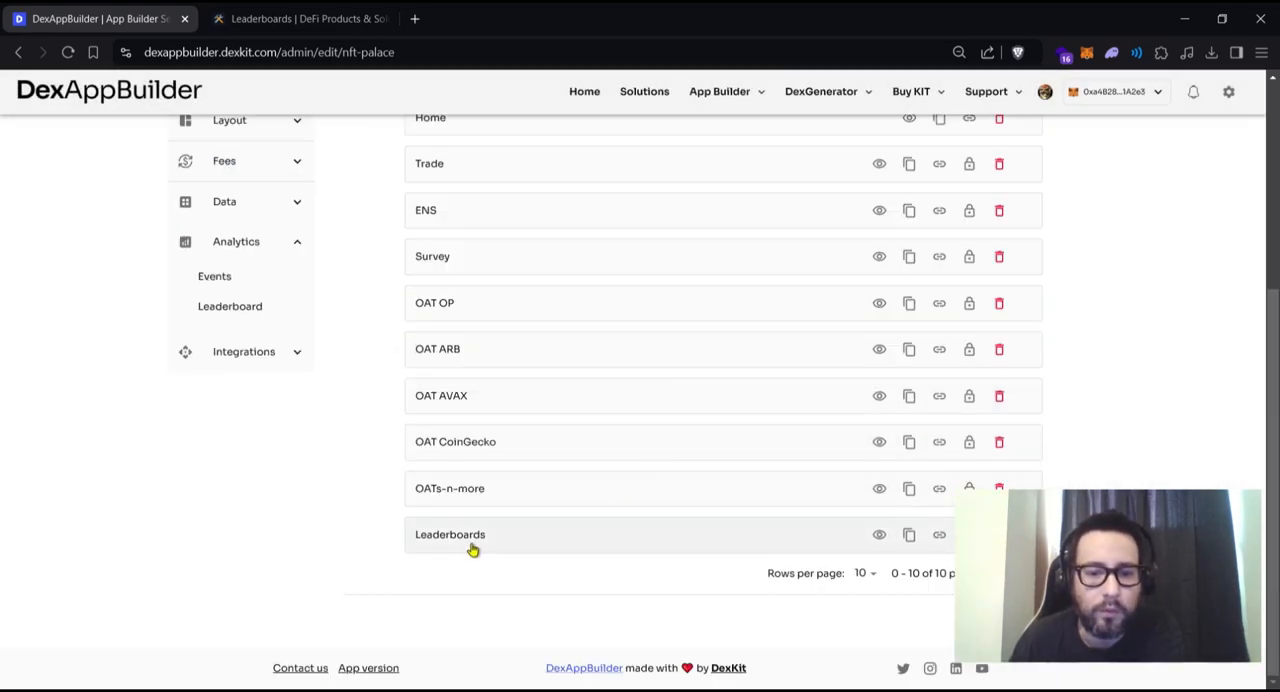
{"action": "left_click", "coordinate": [527, 540]}
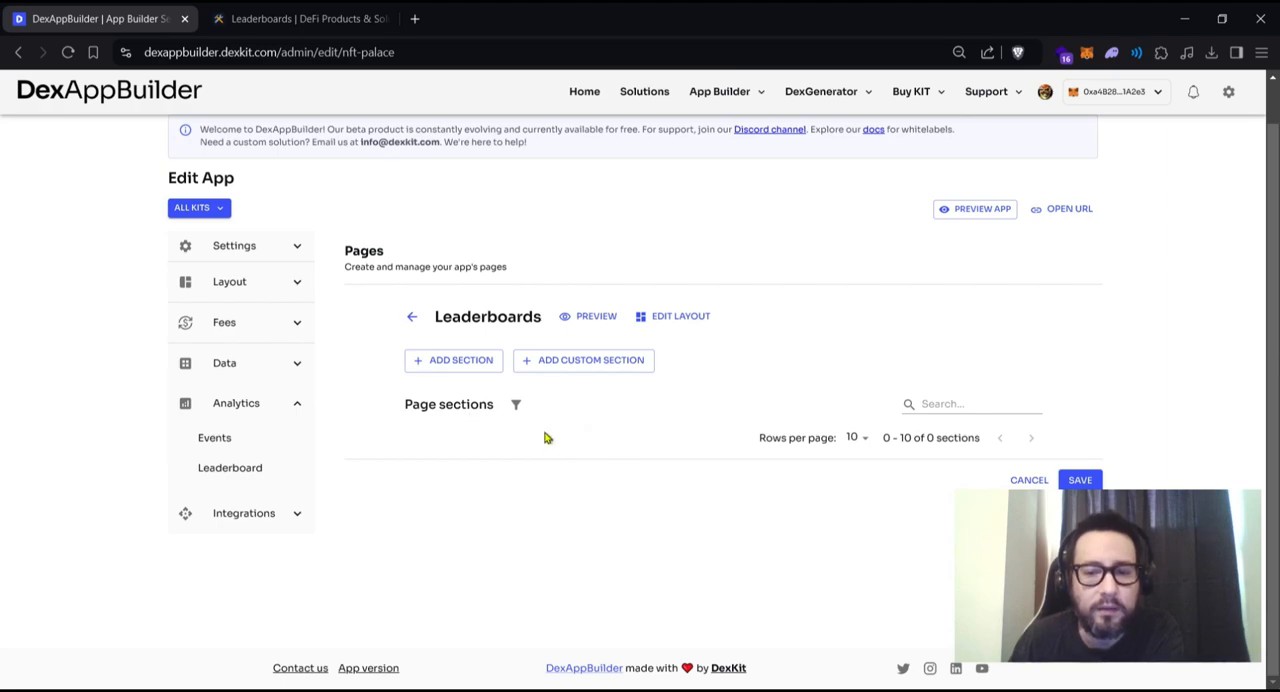
{"action": "left_click", "coordinate": [435, 366]}
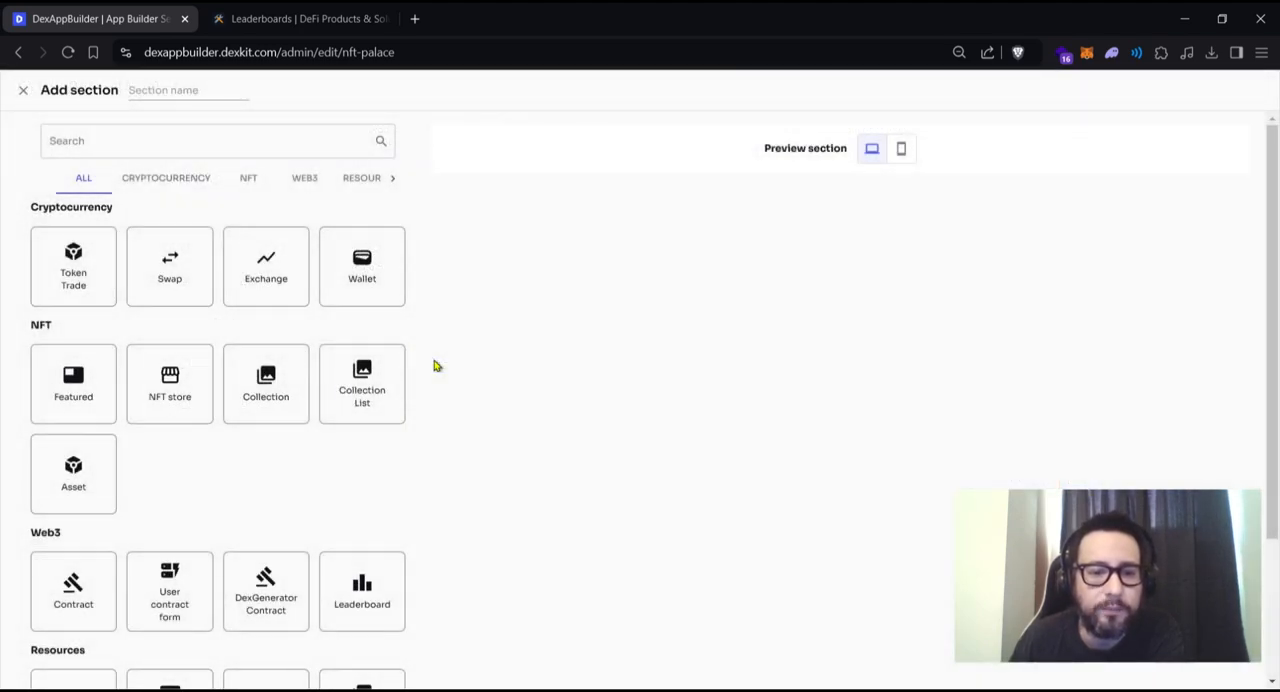
{"action": "scroll", "coordinate": [435, 366], "scroll_direction": "down", "scroll_amount": 2}
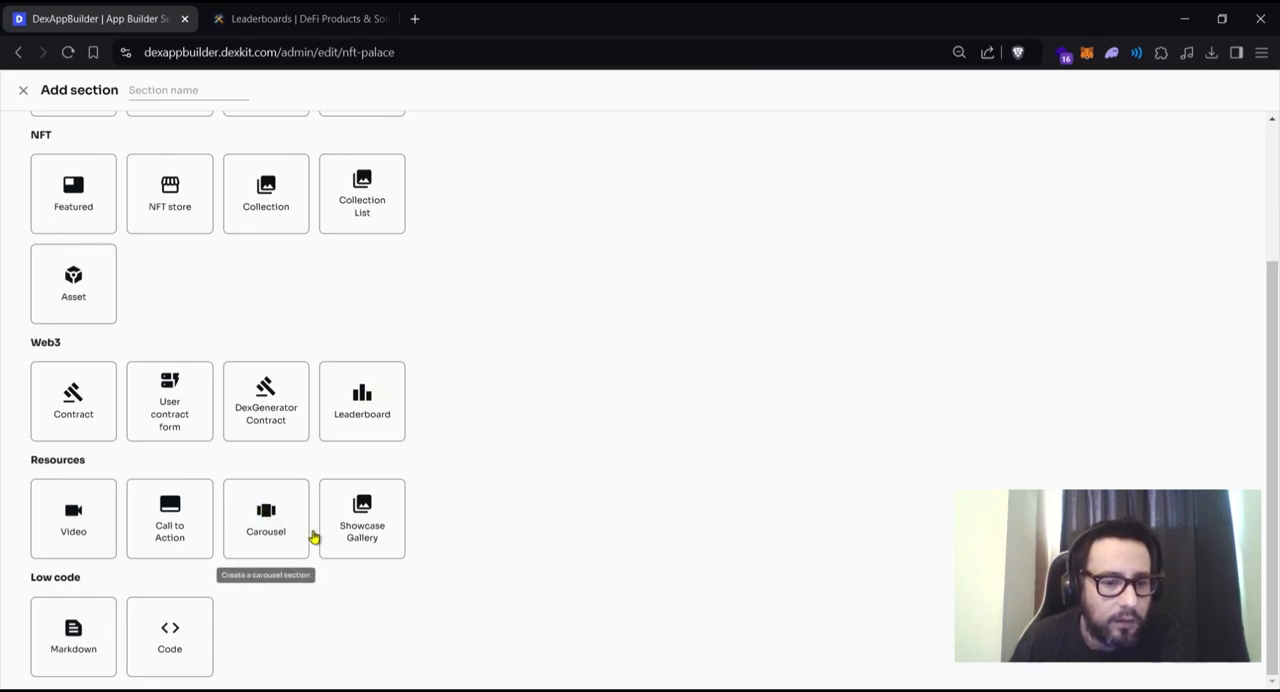
{"action": "scroll", "coordinate": [277, 540], "scroll_direction": "up", "scroll_amount": 2}
{"action": "scroll", "coordinate": [362, 490], "scroll_direction": "down", "scroll_amount": 1}
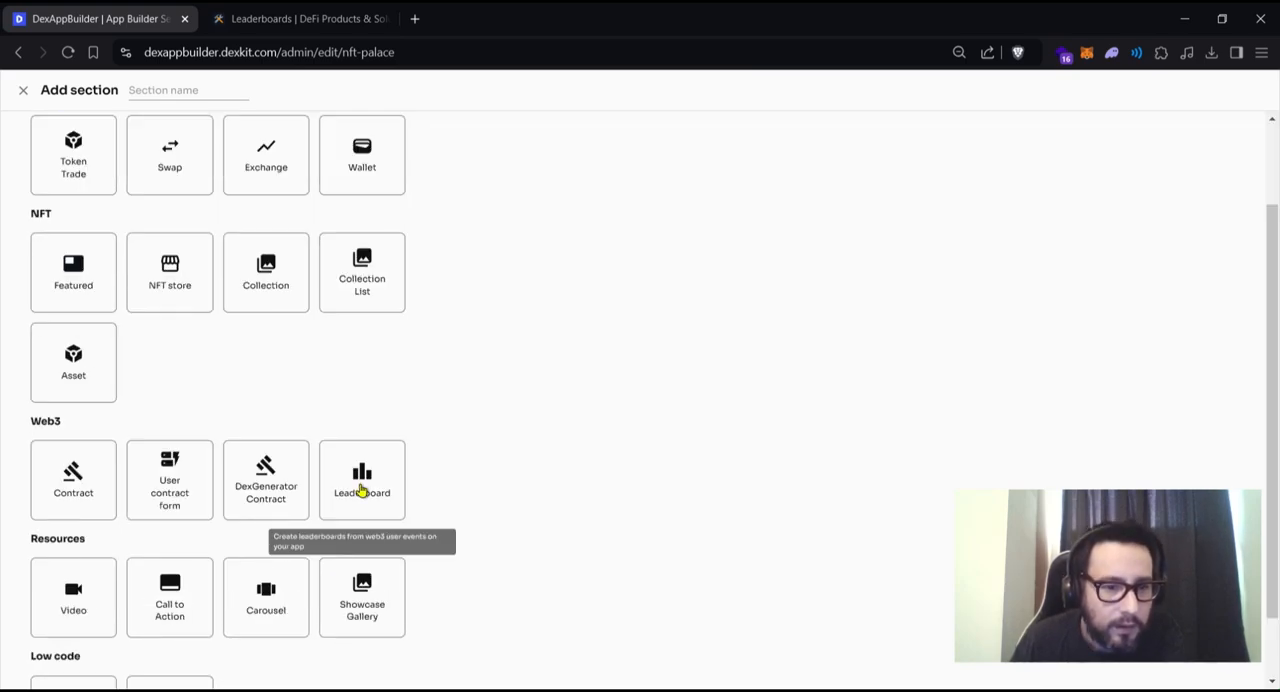
{"action": "left_click", "coordinate": [362, 490]}
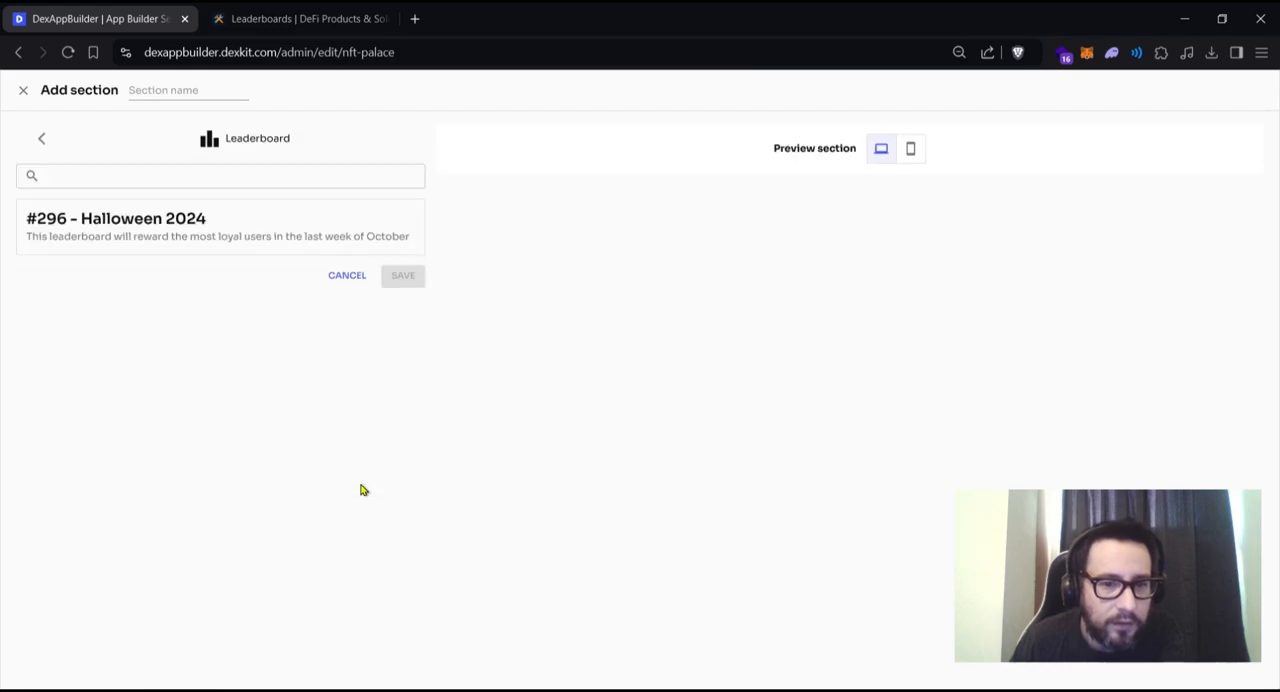
{"action": "left_click", "coordinate": [210, 233]}
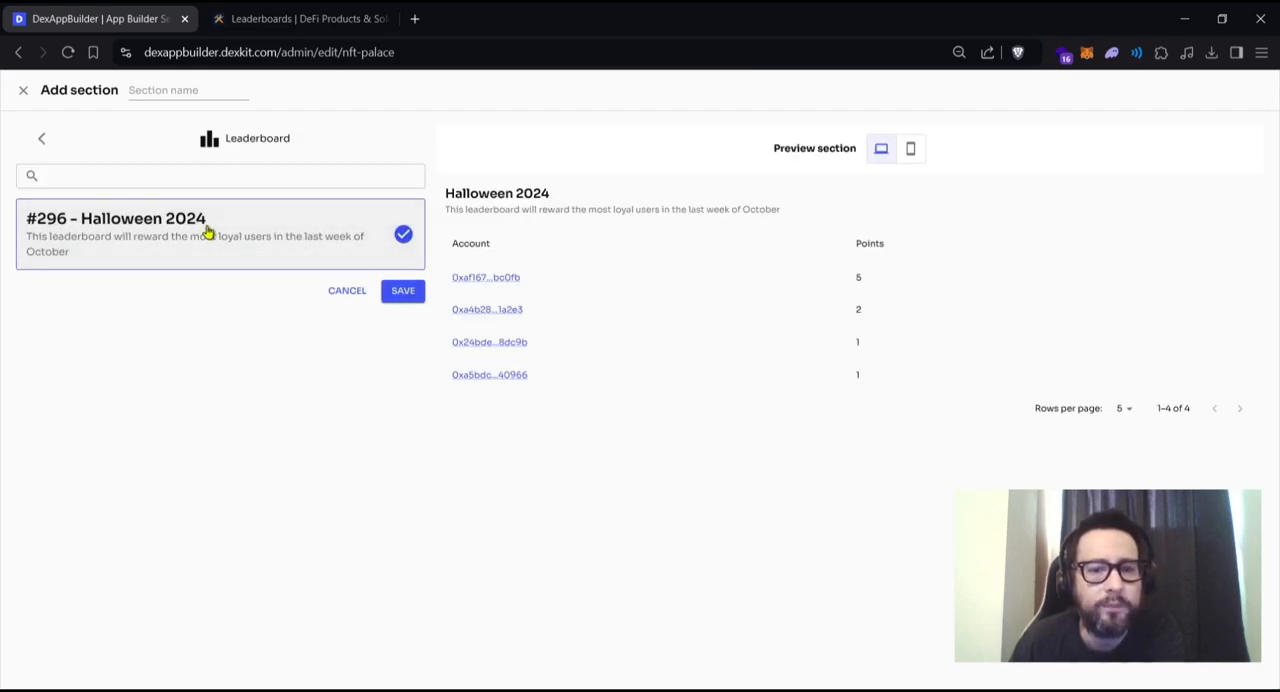
{"action": "left_click", "coordinate": [404, 291]}
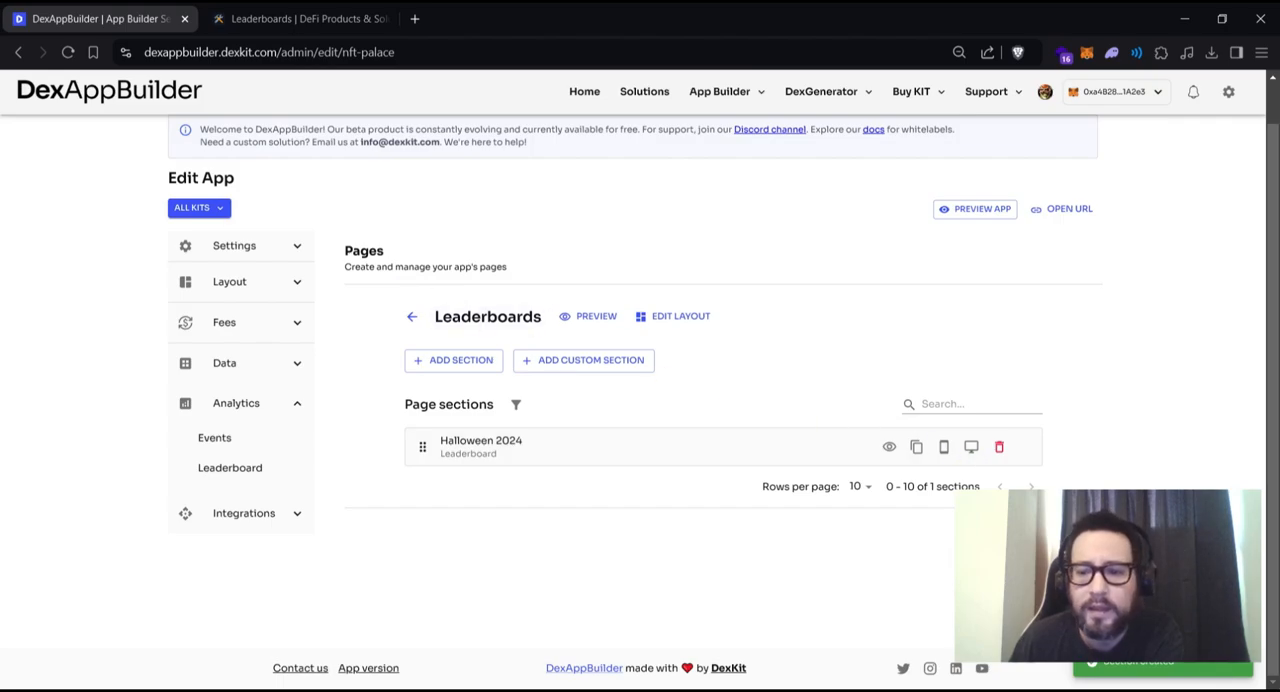
- Save and confirm the changes to the Leaderboards page, and check its entry in the page list
{"action": "left_click", "coordinate": [1073, 533]}
{"action": "left_click", "coordinate": [736, 434]}
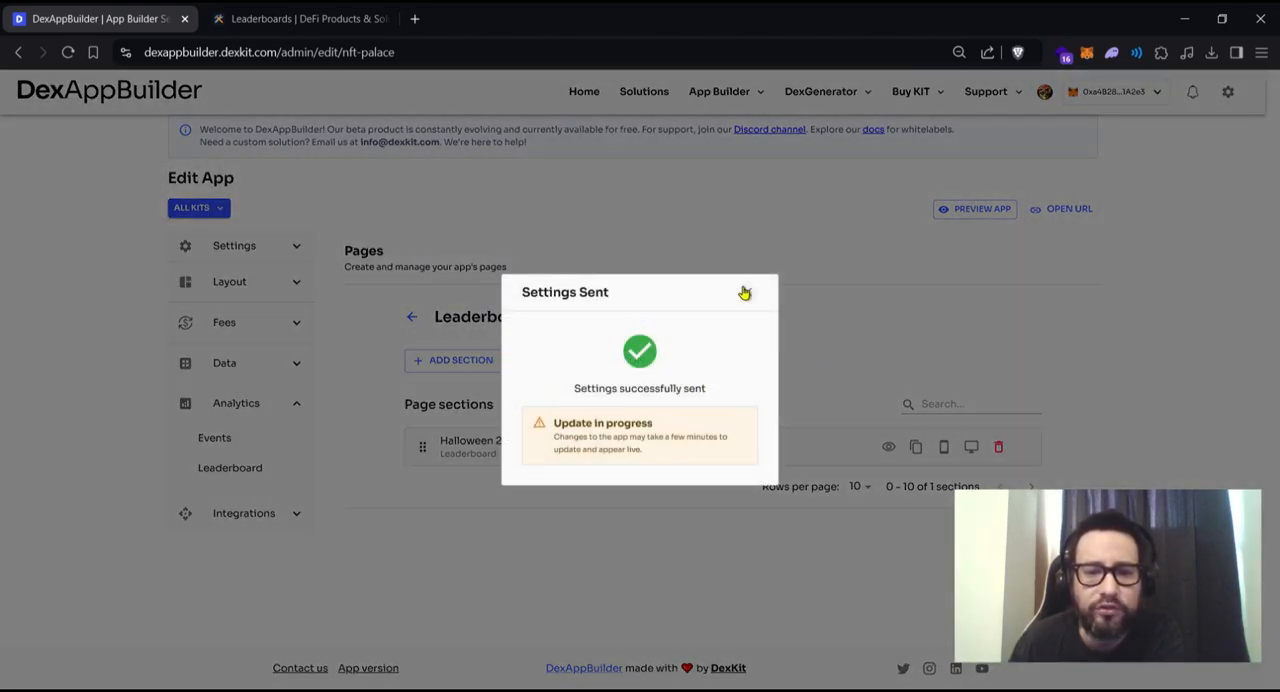
{"action": "left_click", "coordinate": [747, 291]}
{"action": "left_click", "coordinate": [410, 318]}
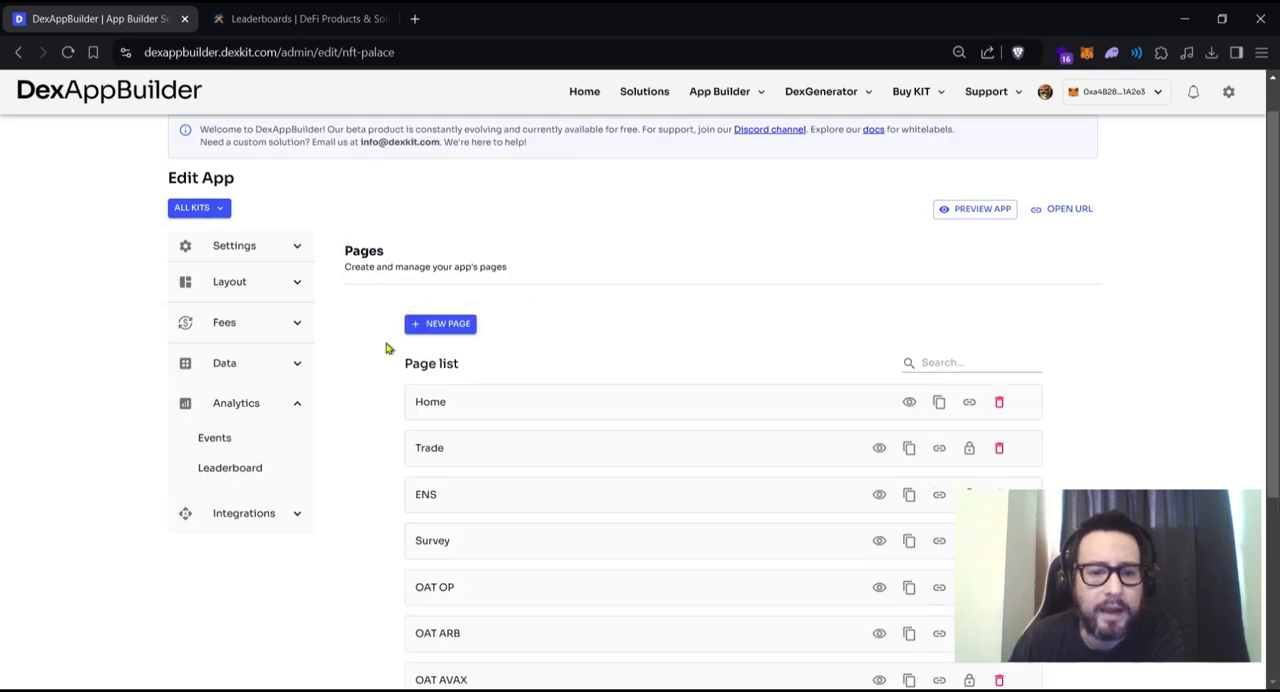
{"action": "scroll", "coordinate": [613, 450], "scroll_direction": "down", "scroll_amount": 2}
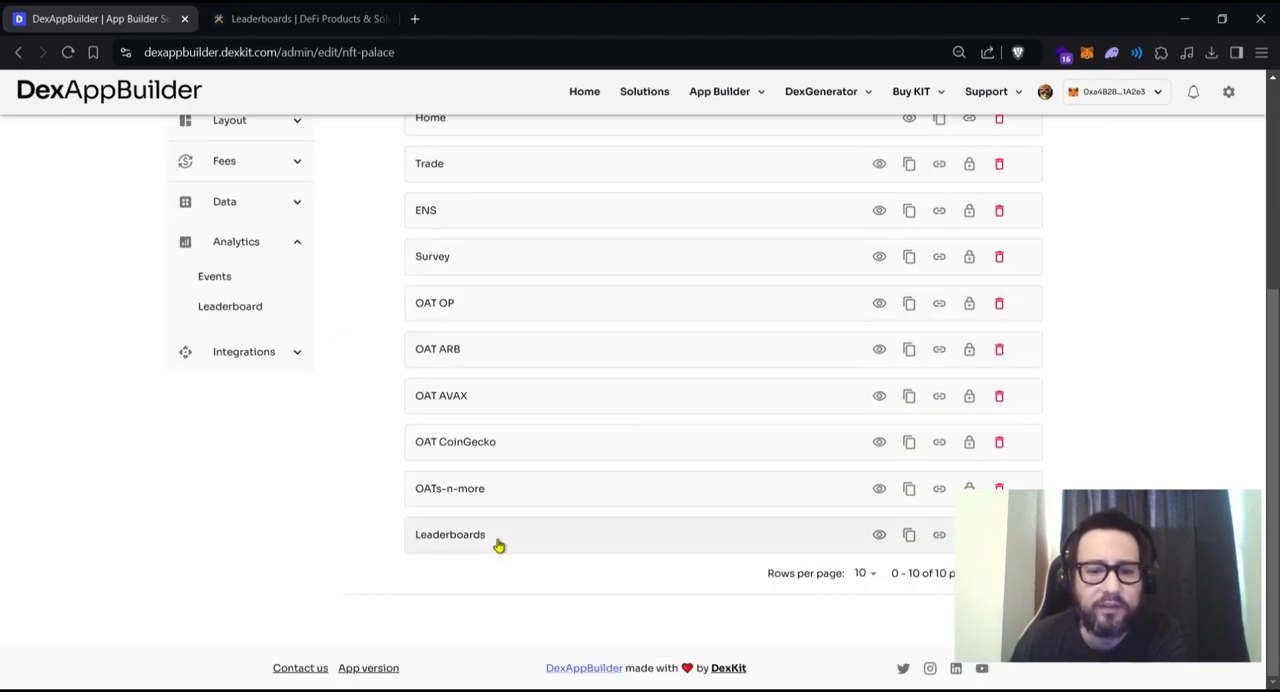
{"action": "scroll", "coordinate": [500, 543], "scroll_direction": "up", "scroll_amount": 3}
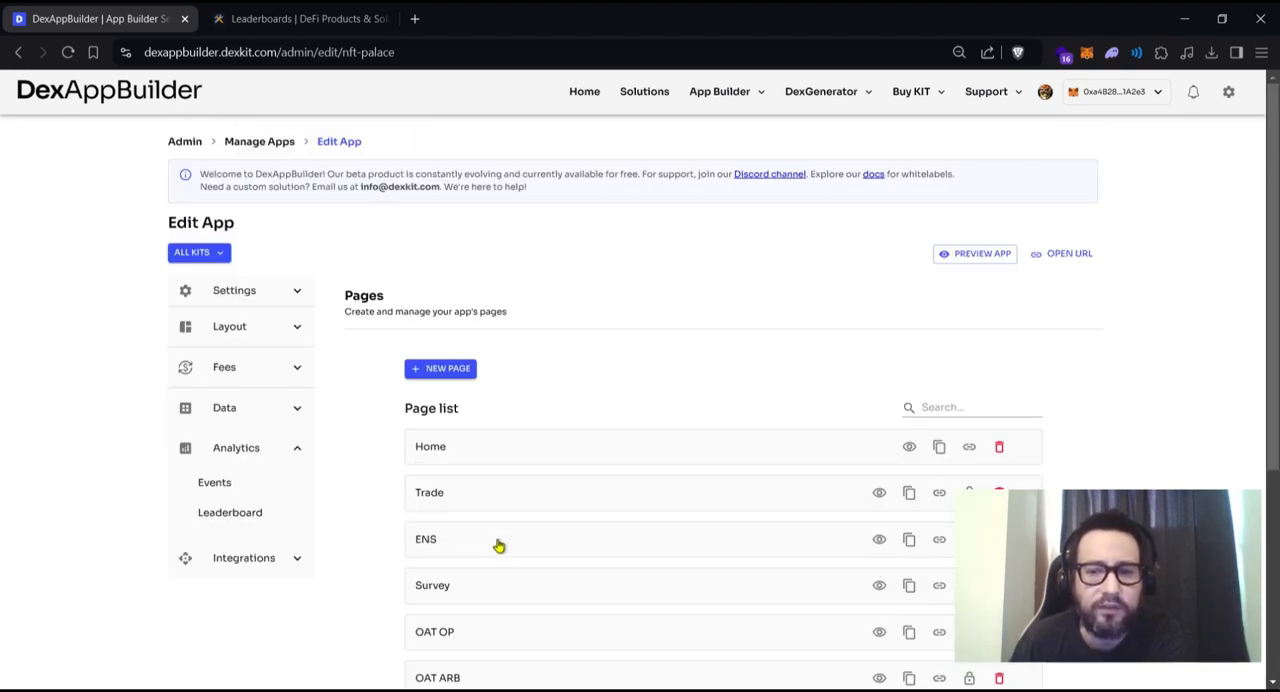
- Open the live nft-palace.dexkit.app site at the /Leaderboards address to view the published leaderboard page
{"action": "left_click", "coordinate": [1070, 257]}
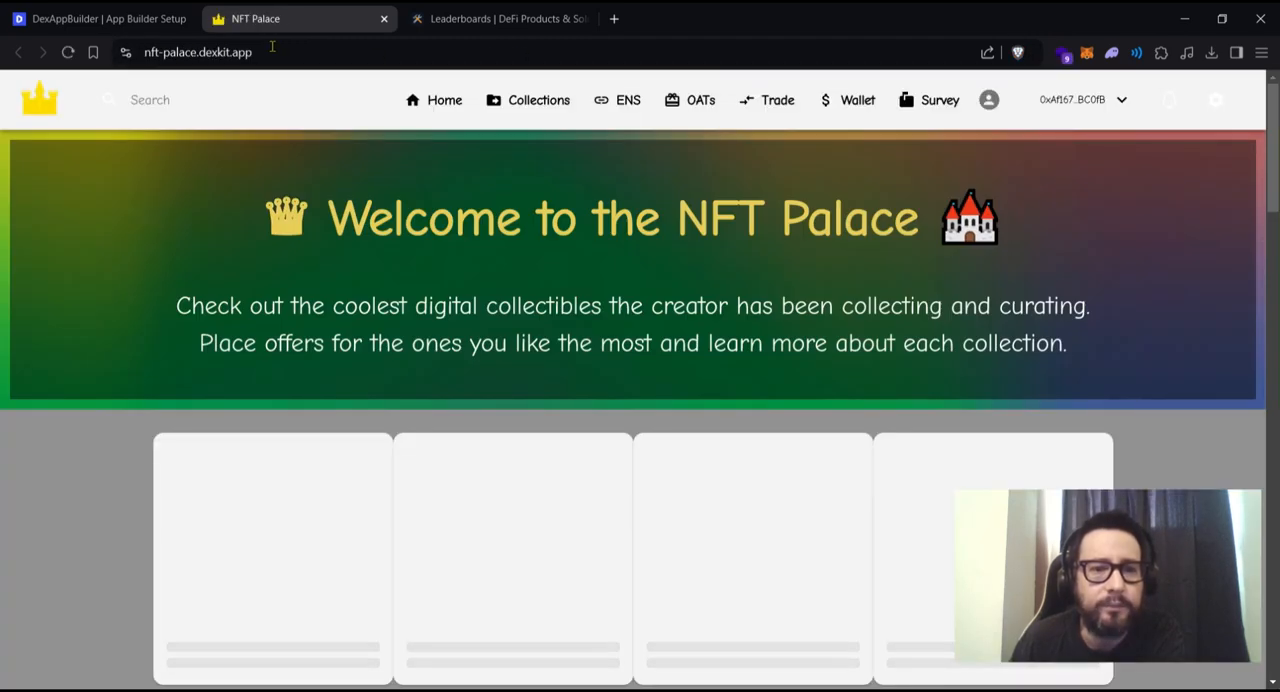
{"action": "left_click", "coordinate": [294, 52]}
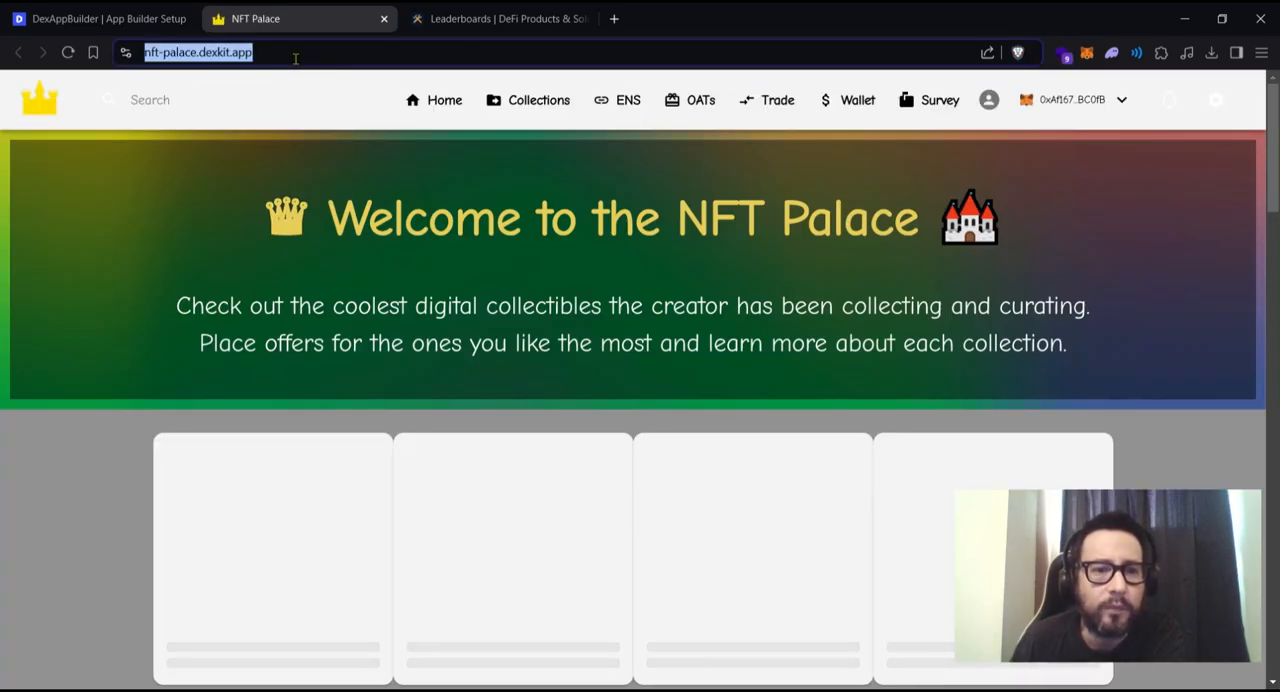
{"action": "left_click", "coordinate": [316, 55]}
{"action": "type", "text": "/"}
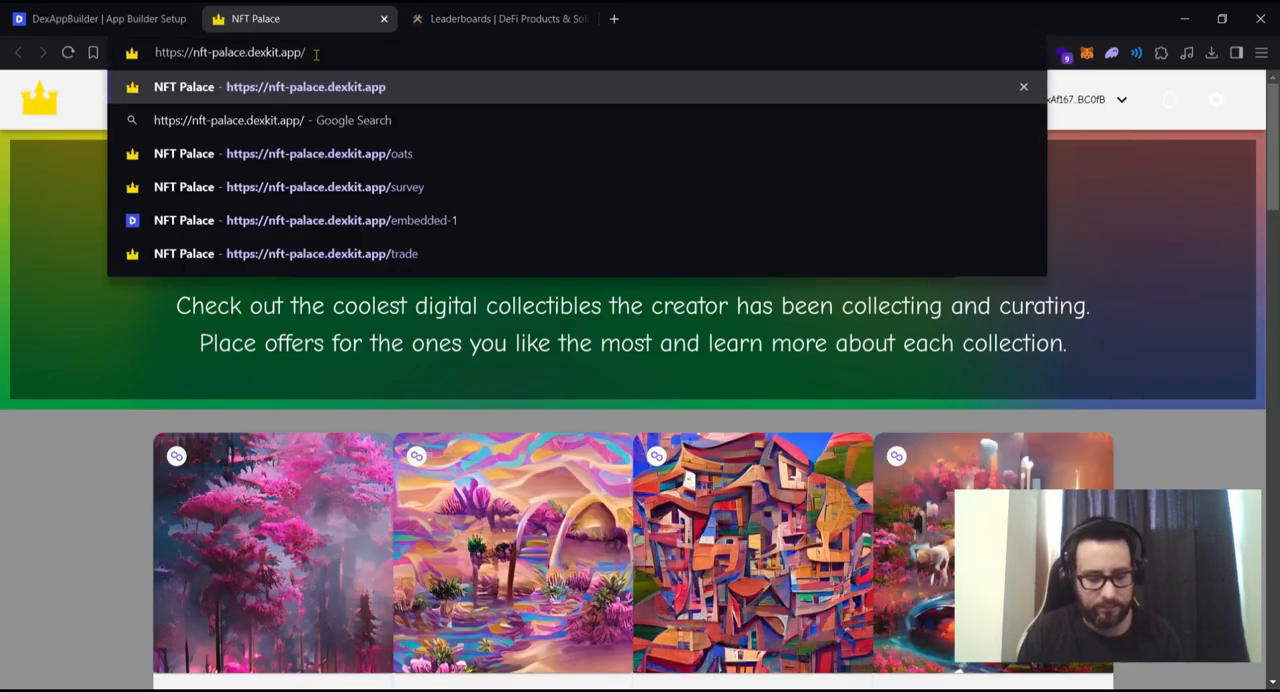
{"action": "type", "text": "Leaderboards"}
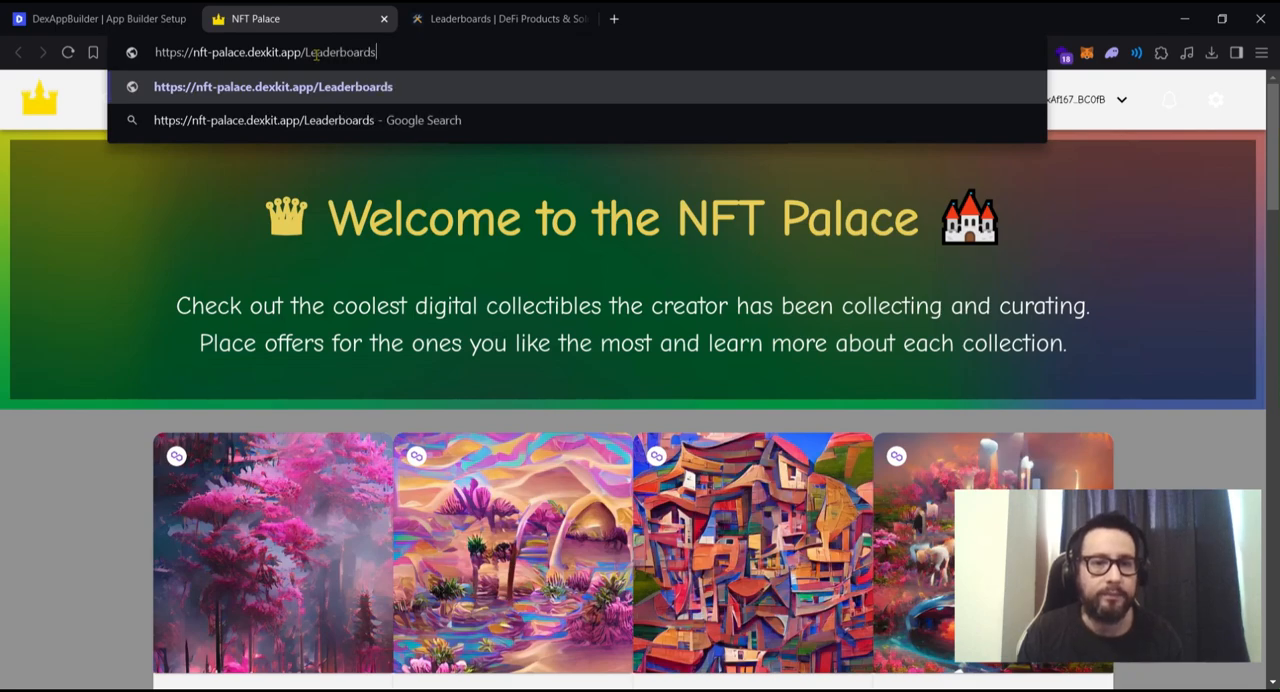
{"action": "key", "text": "Return"}
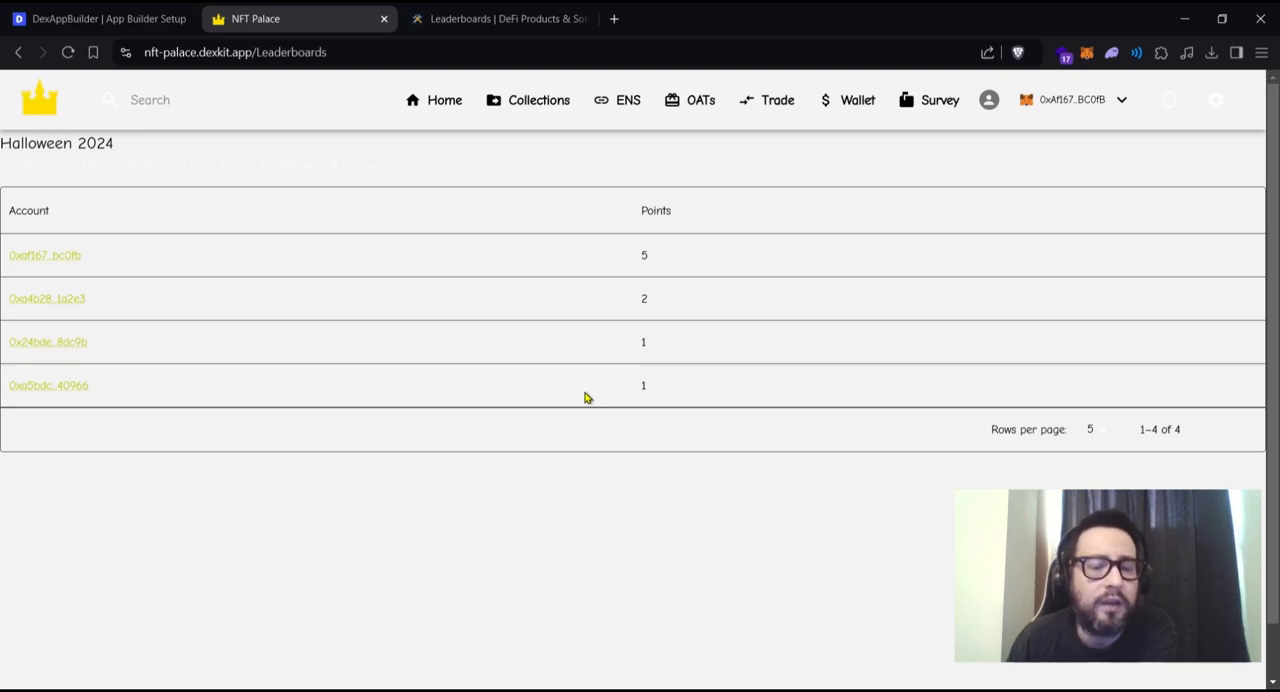
- Switch back to the DexAppBuilder editor and look over the app's page list
{"action": "left_click", "coordinate": [92, 19]}
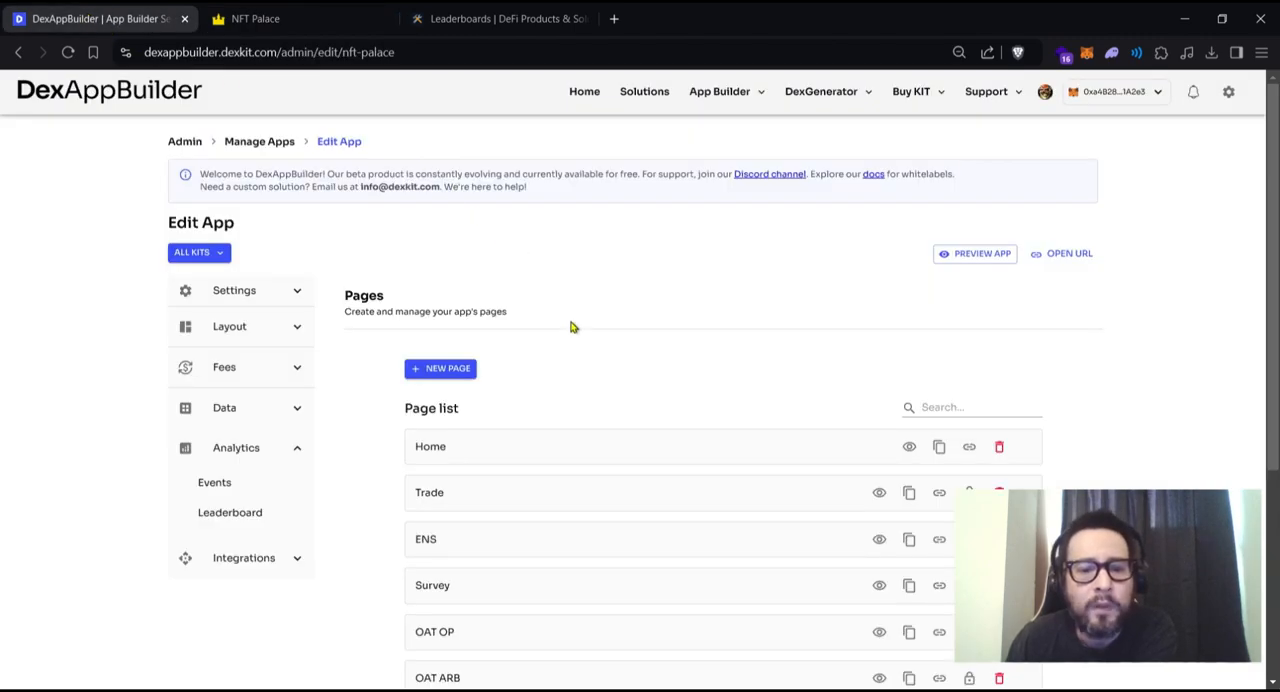
{"action": "scroll", "coordinate": [600, 390], "scroll_direction": "down", "scroll_amount": 1}
{"action": "scroll", "coordinate": [600, 390], "scroll_direction": "up", "scroll_amount": 1}
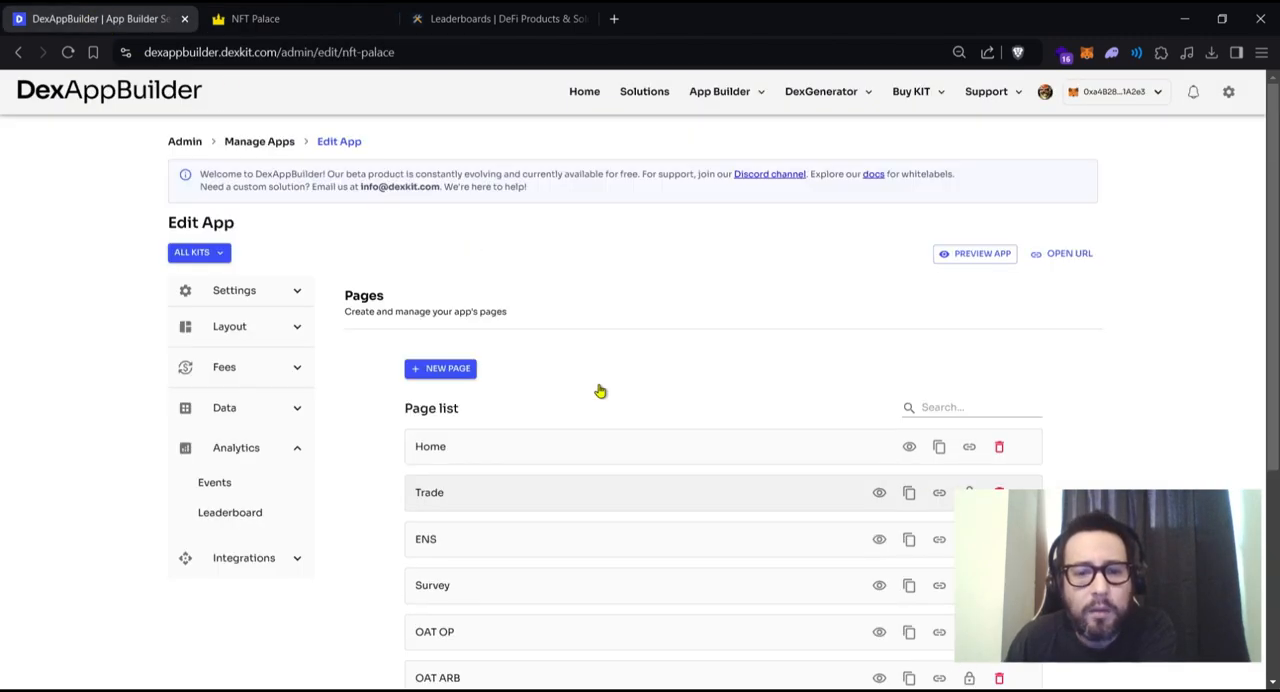